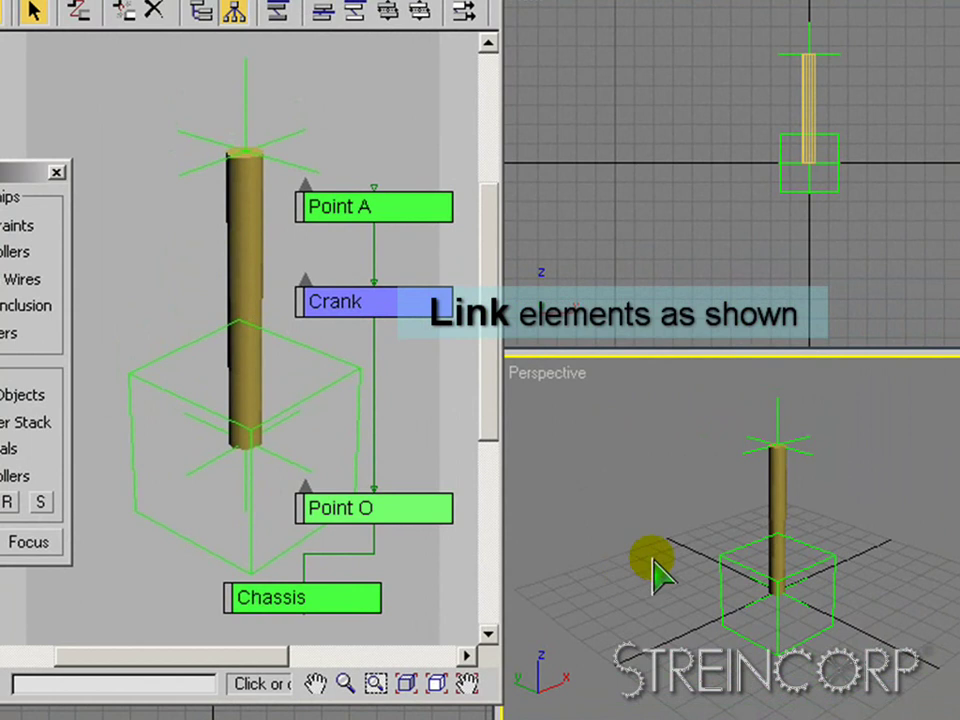
# Test the link hierarchy by trial-rotating the chassis and the crank in the perspective view.
pyautogui.click(818, 563)
pyautogui.press('w')
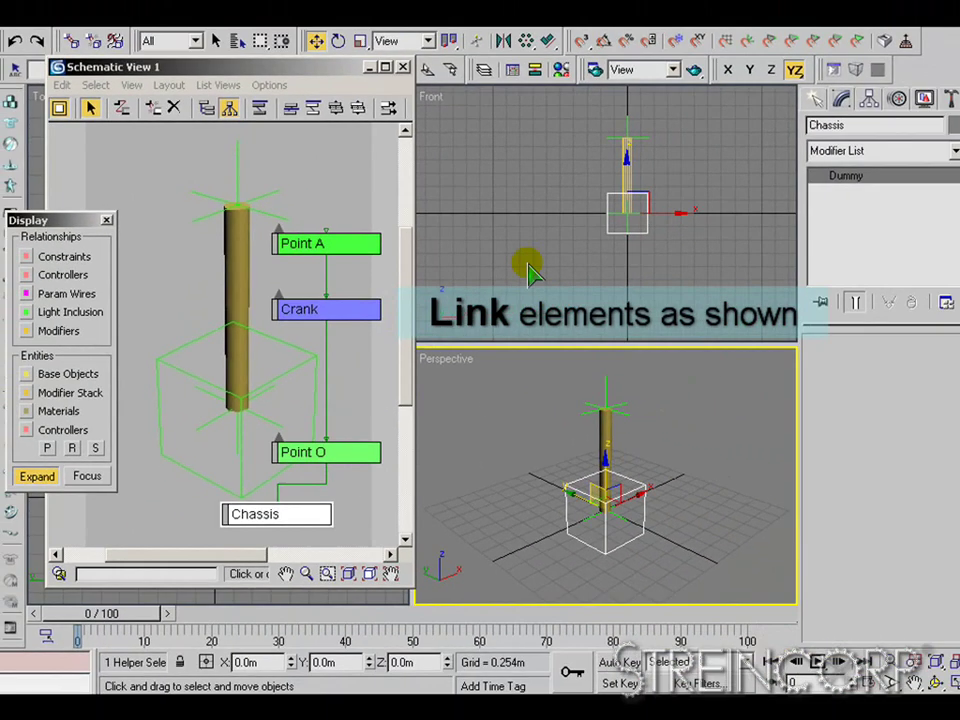
pyautogui.press('e')
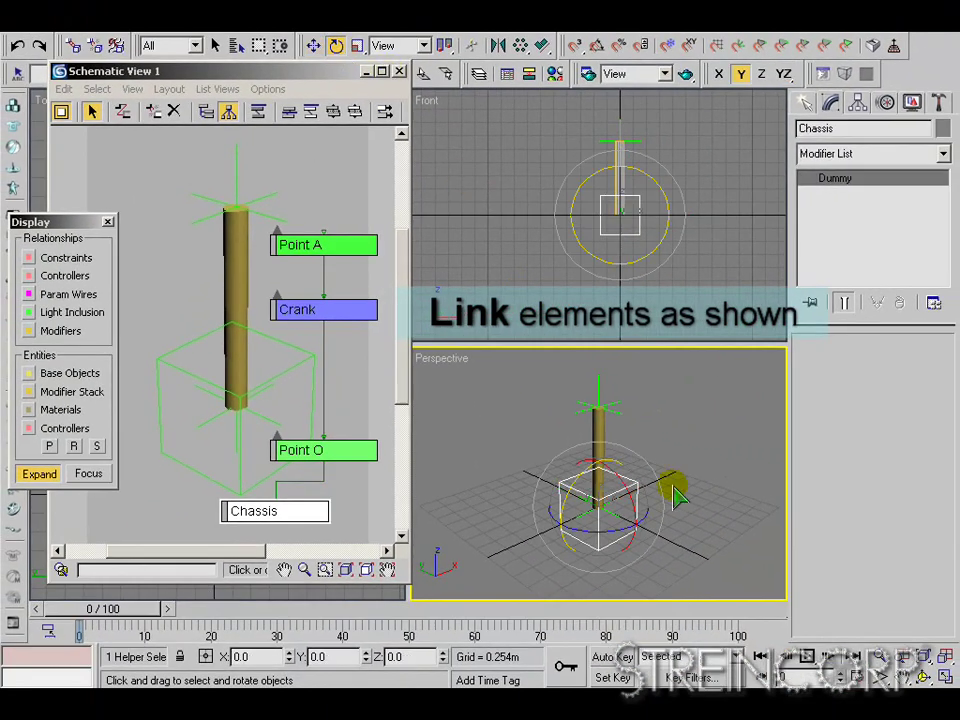
pyautogui.click(733, 440)
pyautogui.click(731, 505)
pyautogui.moveTo(596, 457); pyautogui.dragTo(606, 520)
pyautogui.rightClick(606, 520)
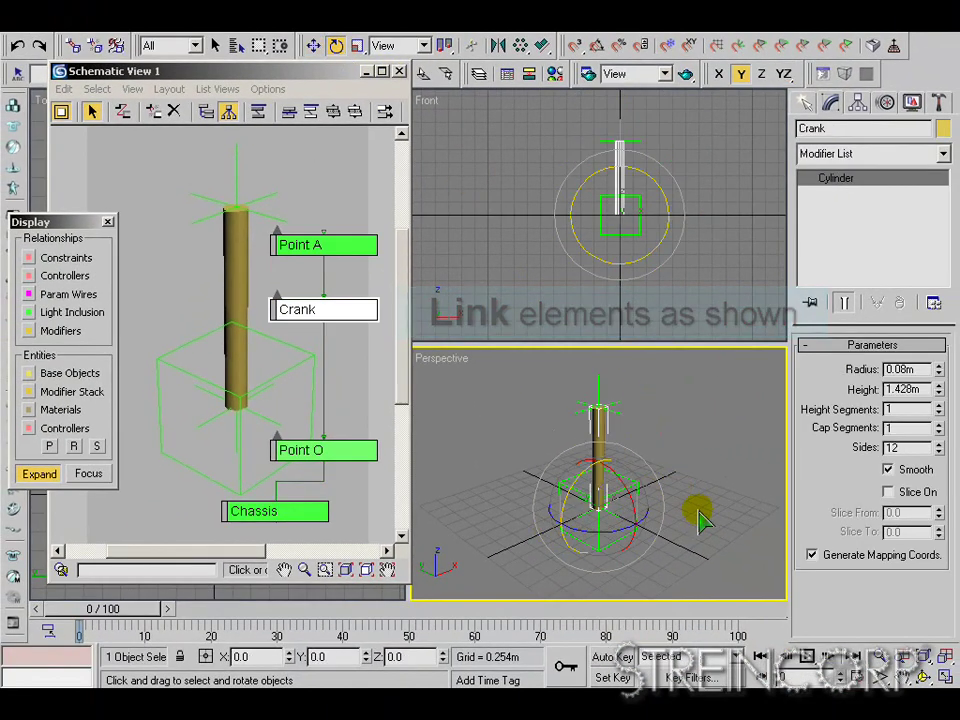
pyautogui.click(698, 511)
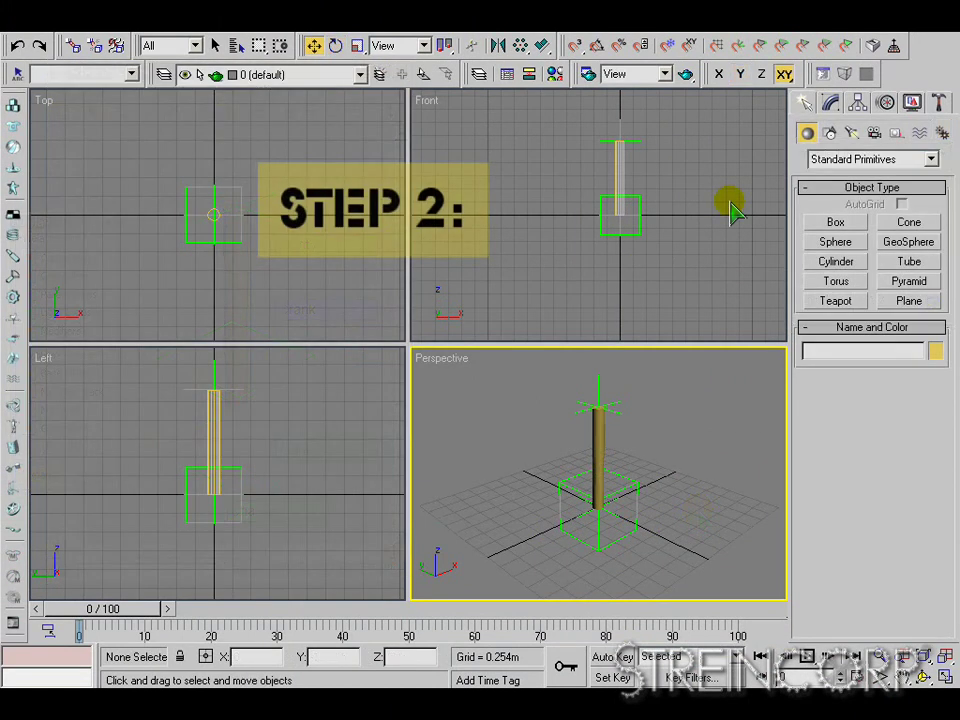
# Assign a Bezier Float controller to the Crank cylinder's Height track in the Curve Editor.
pyautogui.click(603, 457)
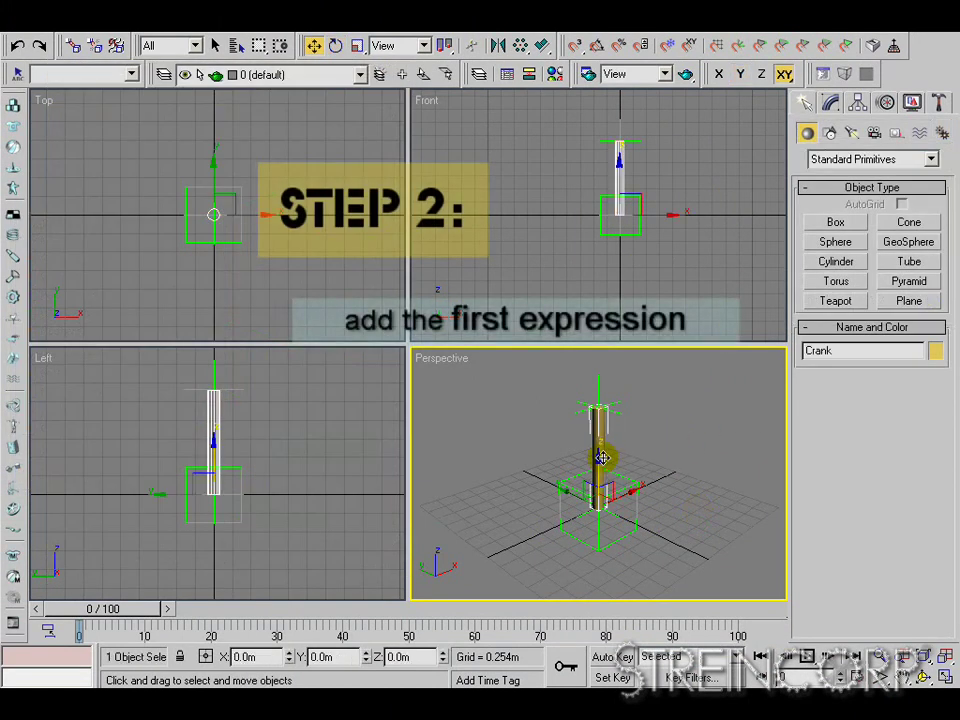
pyautogui.click(508, 76)
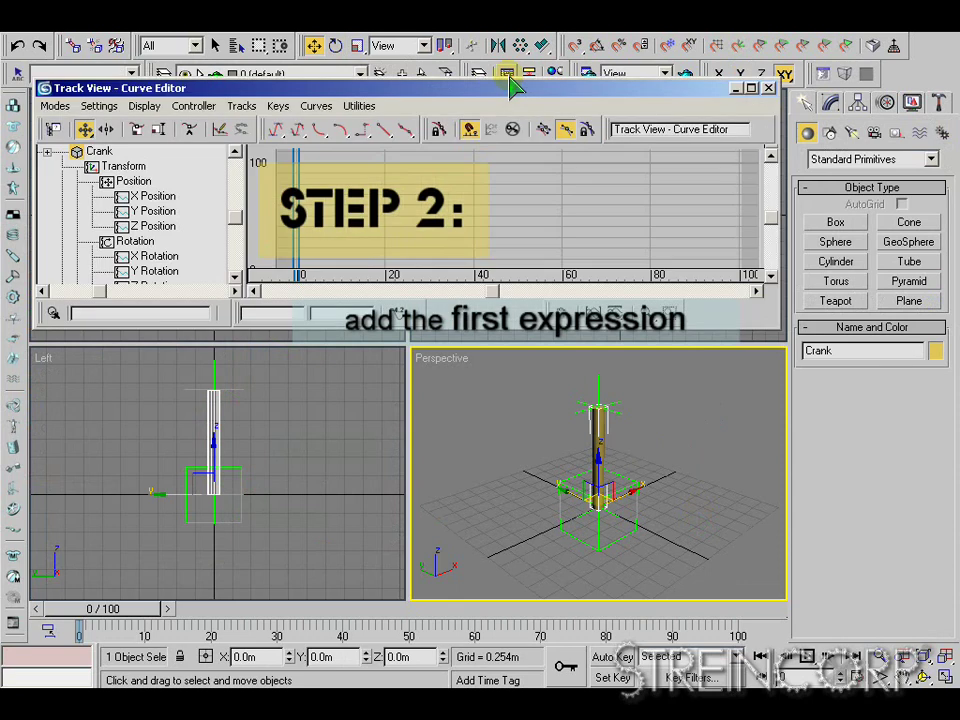
pyautogui.scroll(-5, 120, 200)
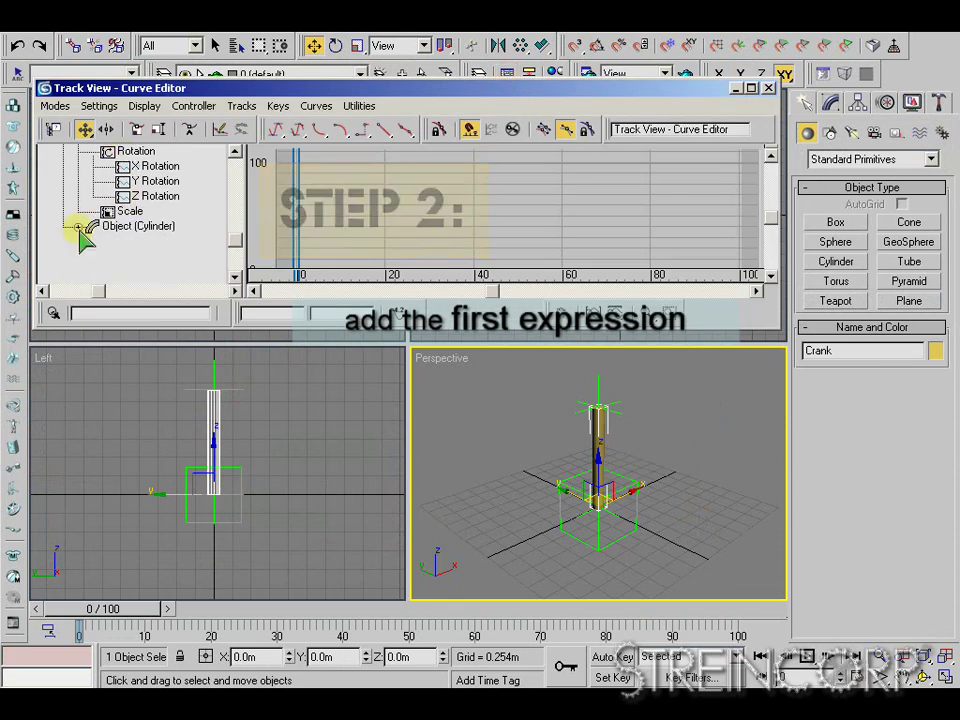
pyautogui.click(80, 228)
pyautogui.rightClick(130, 270)
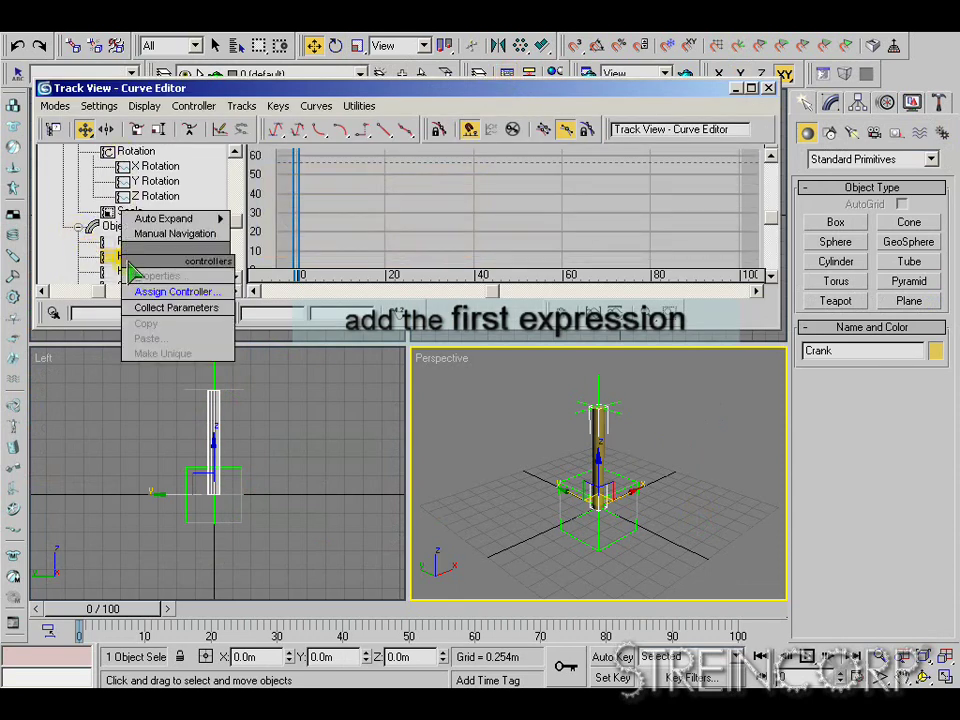
pyautogui.click(172, 290)
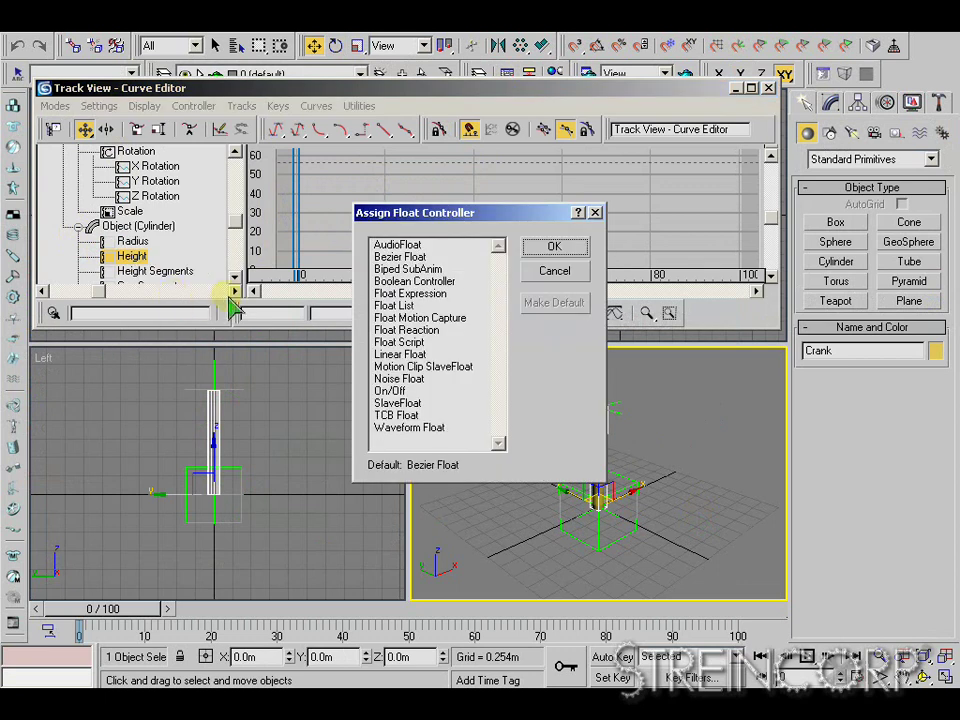
pyautogui.click(391, 258)
pyautogui.click(555, 247)
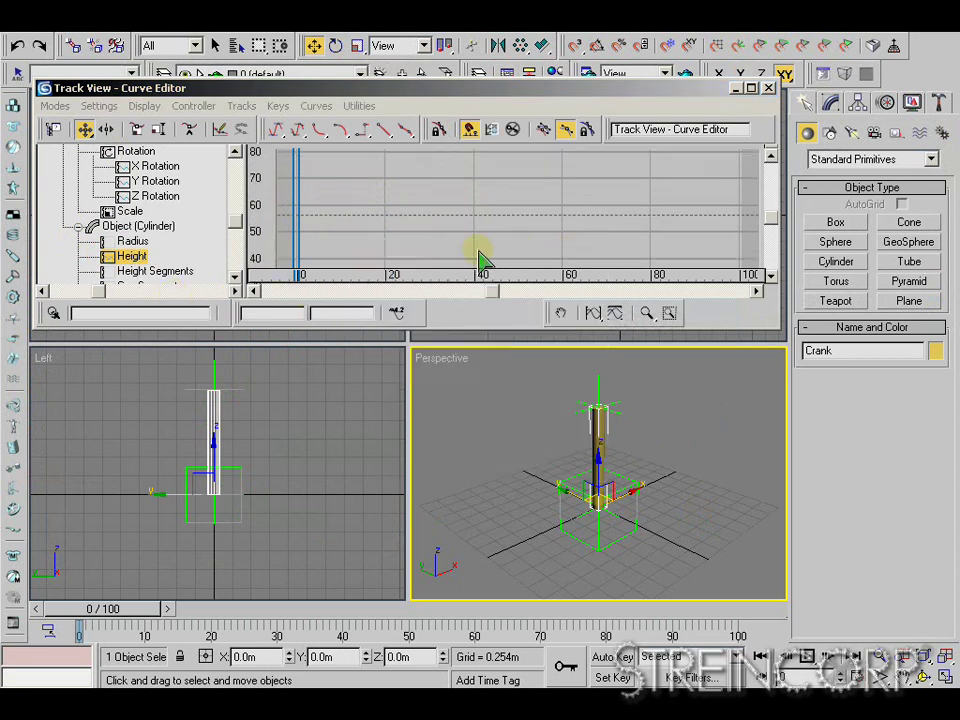
# Assign a Float Expression controller to the Z Position track of Point A.
pyautogui.click(600, 380)
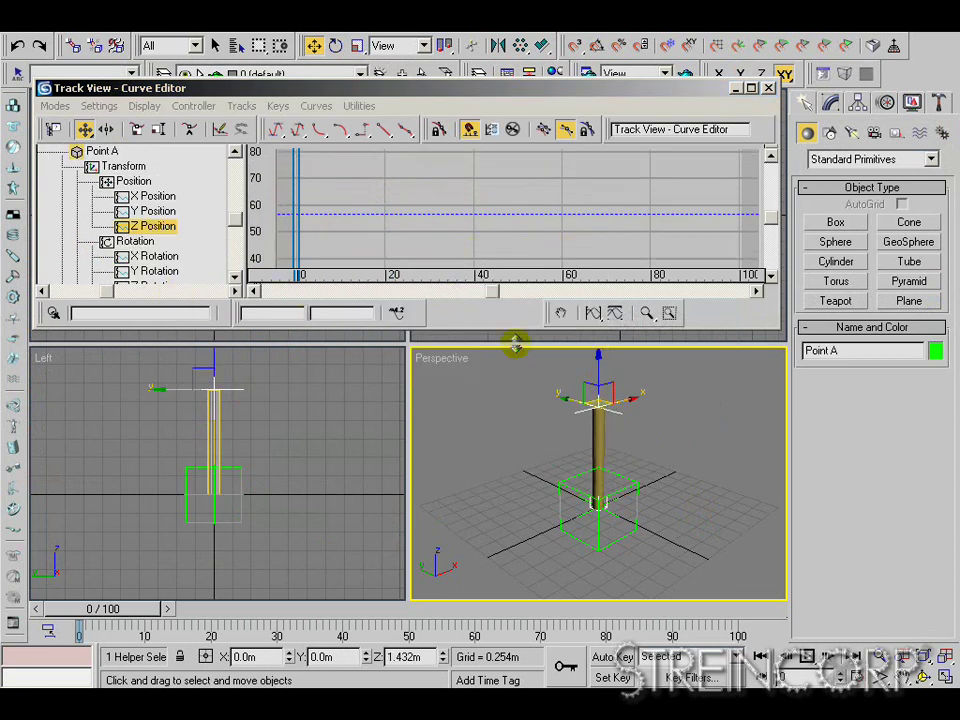
pyautogui.rightClick(160, 238)
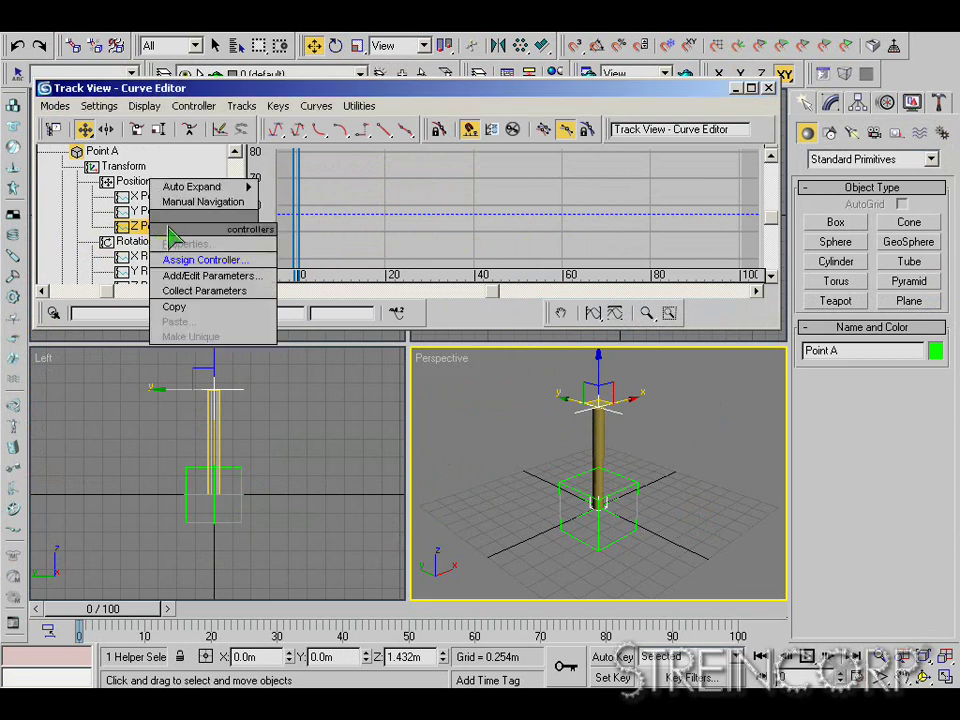
pyautogui.click(200, 260)
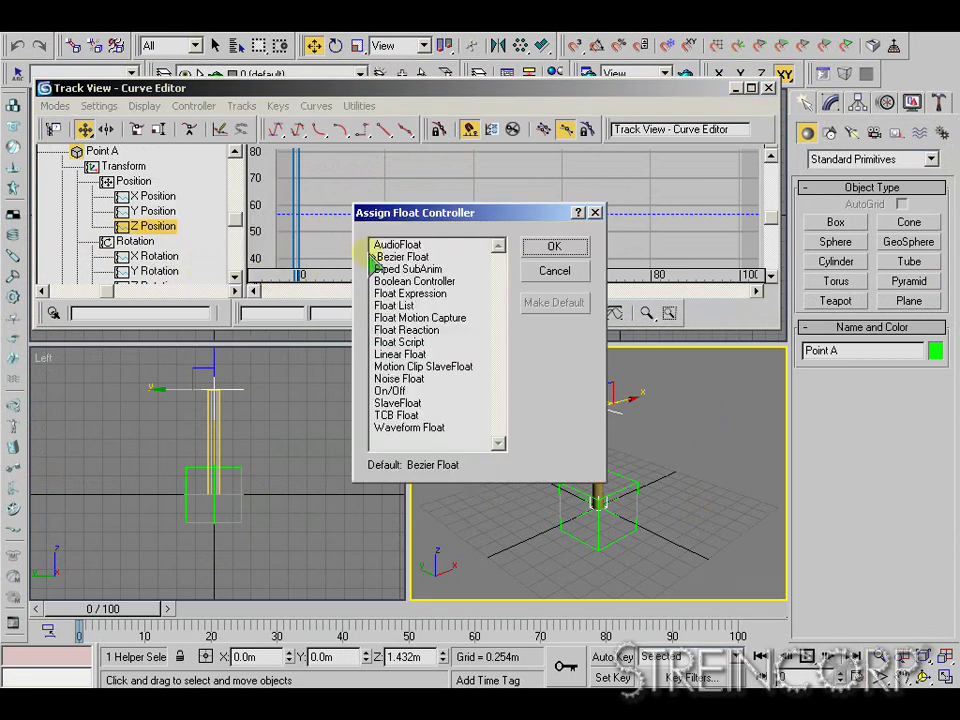
pyautogui.click(415, 294)
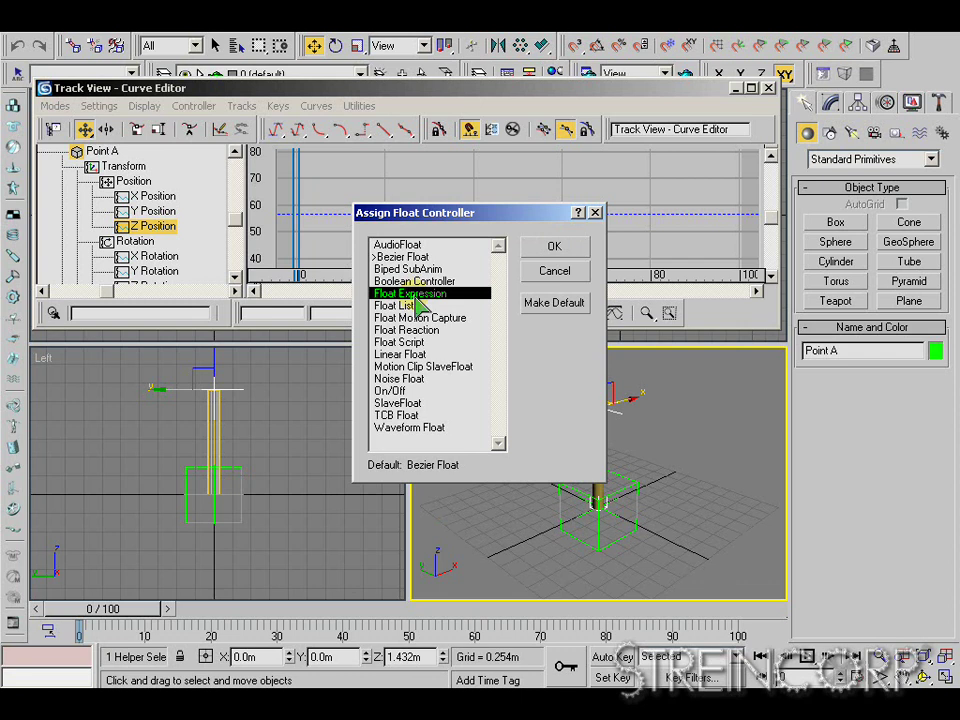
pyautogui.click(551, 247)
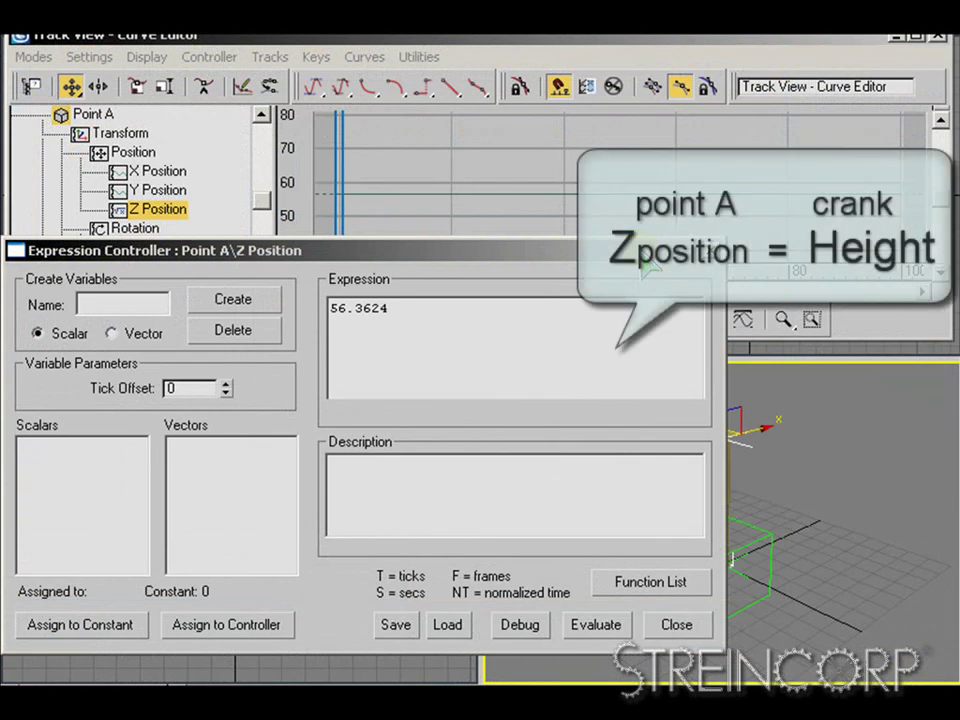
# Create a scalar variable r assigned to the Crank's Height controller and use r as the expression for Point A's Z position.
pyautogui.click(157, 302)
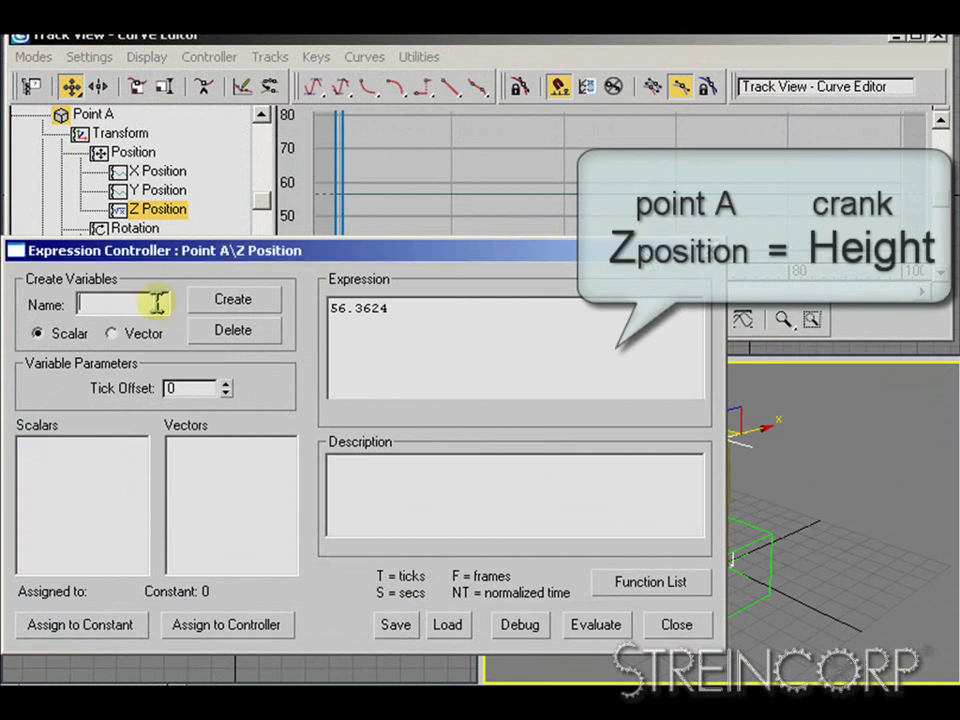
pyautogui.click(241, 304)
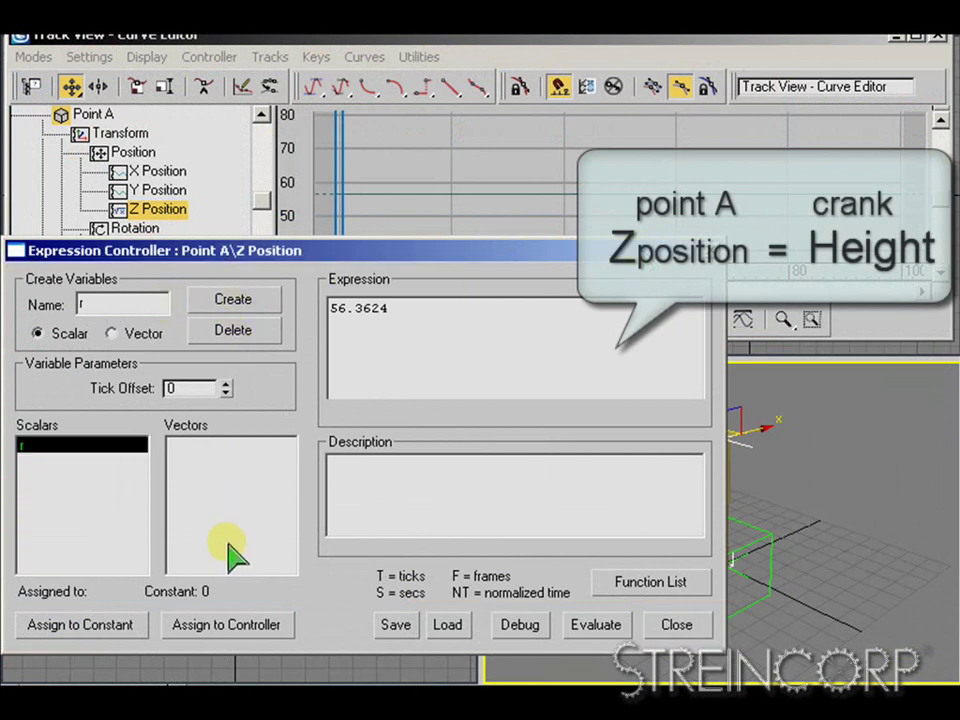
pyautogui.click(240, 624)
pyautogui.click(182, 342)
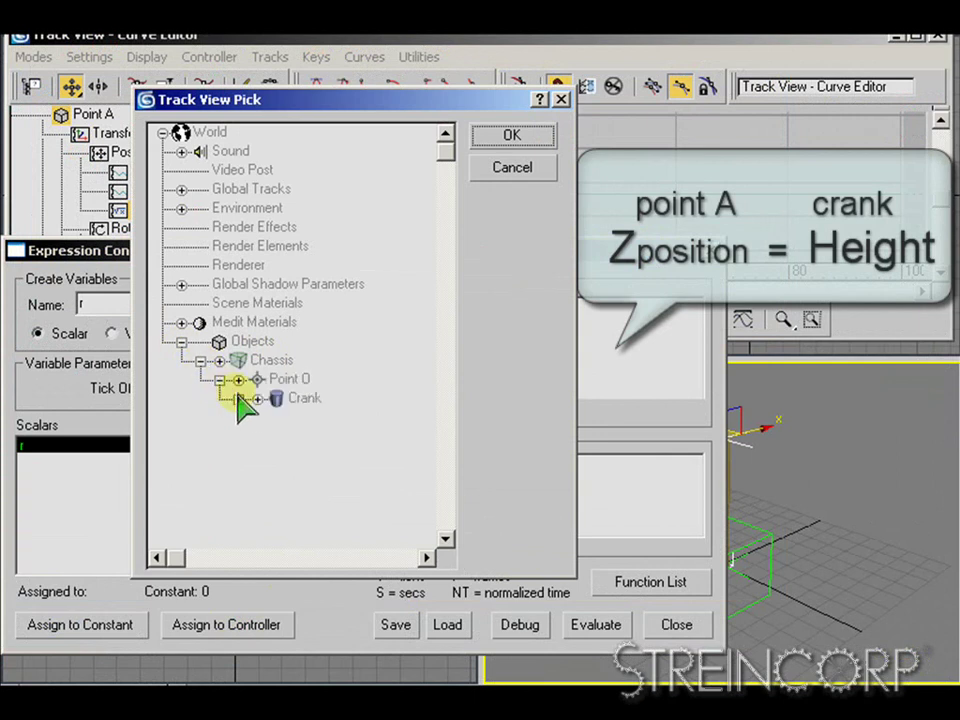
pyautogui.click(257, 399)
pyautogui.click(276, 436)
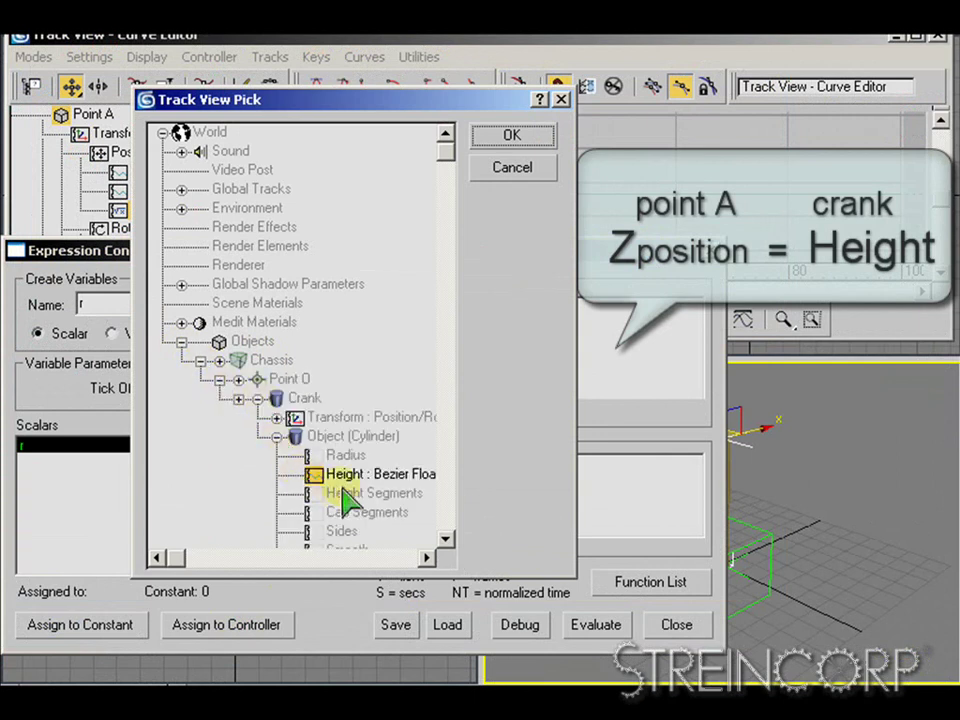
pyautogui.click(514, 135)
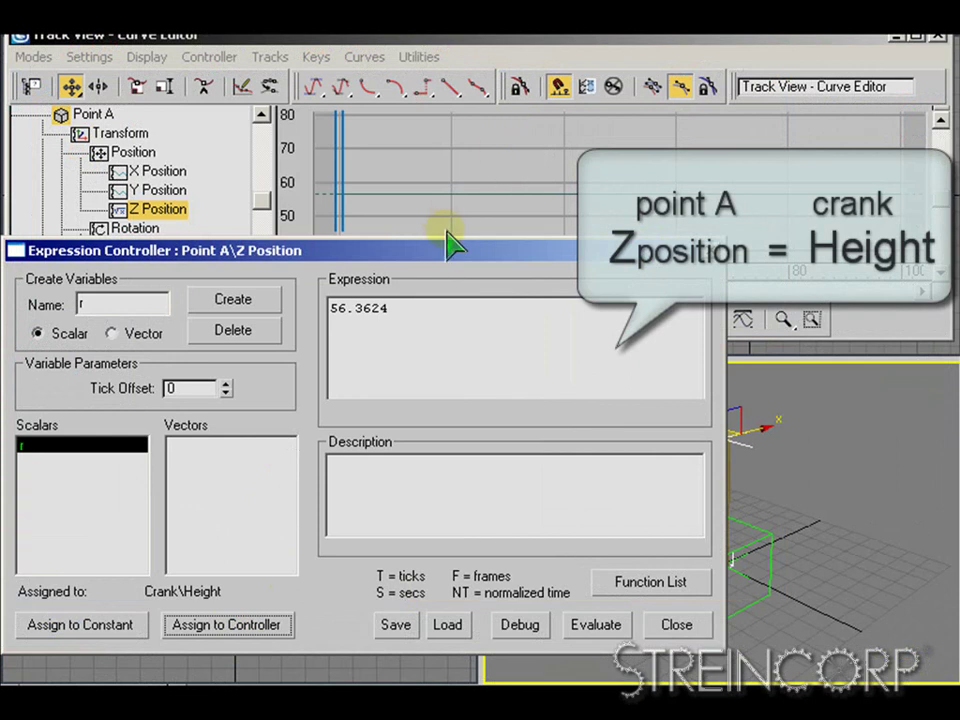
pyautogui.moveTo(425, 309); pyautogui.dragTo(305, 309)
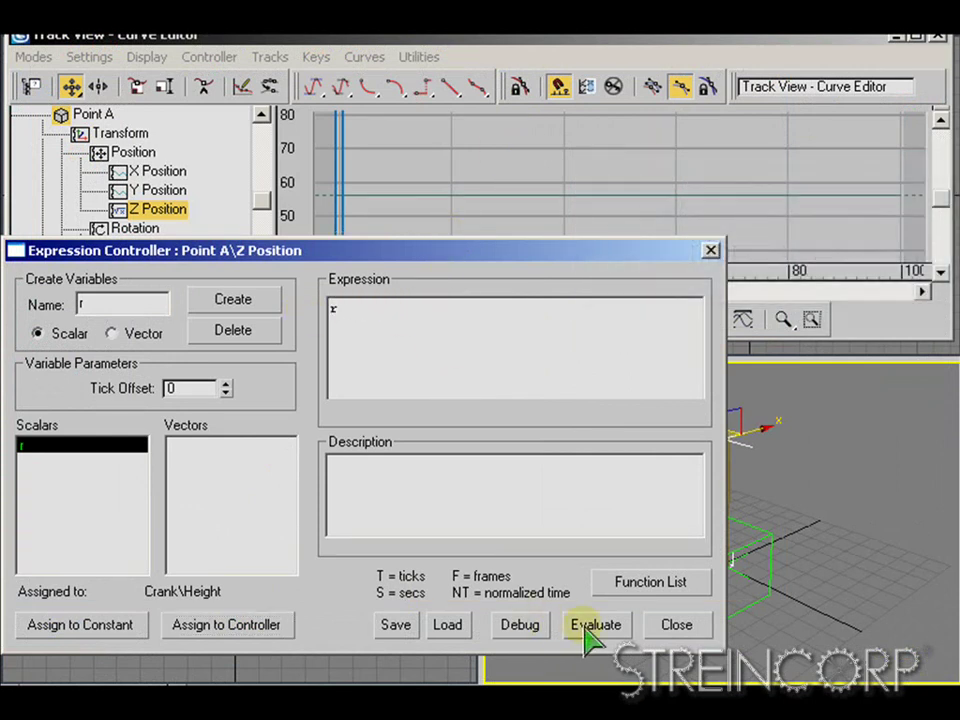
pyautogui.click(674, 624)
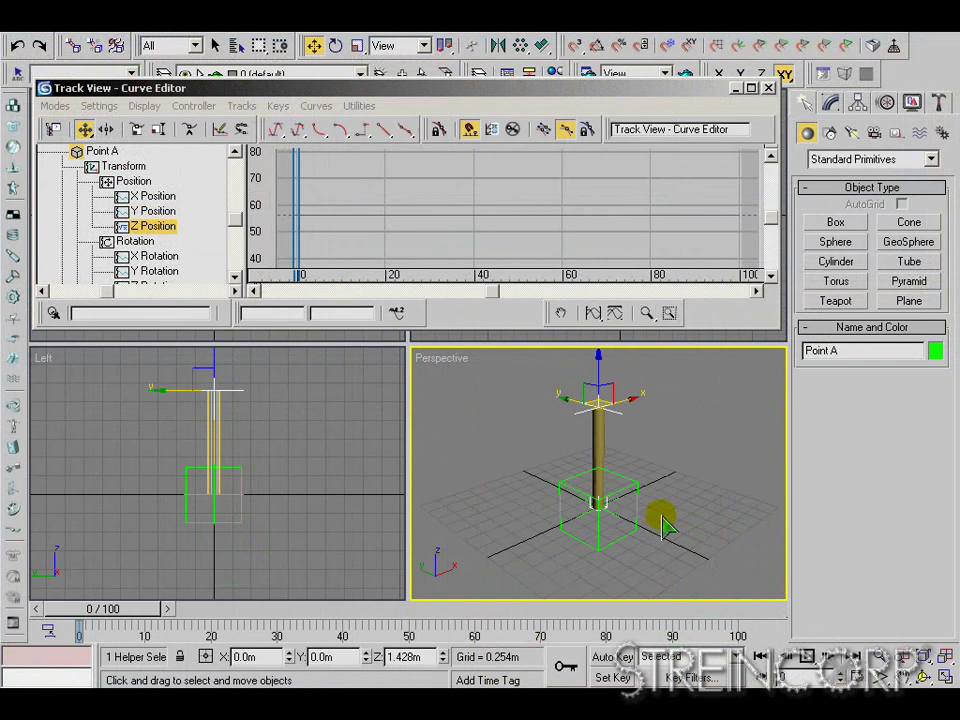
# Vary the Crank's height parameter to test whether Point A follows it.
pyautogui.click(628, 478)
pyautogui.click(604, 452)
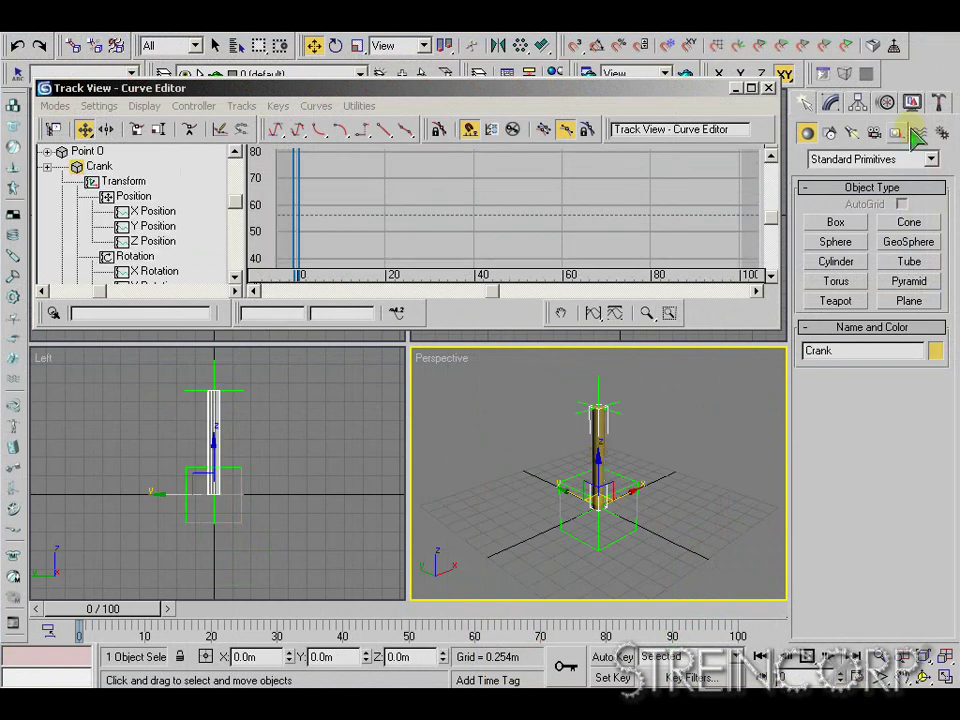
pyautogui.click(831, 104)
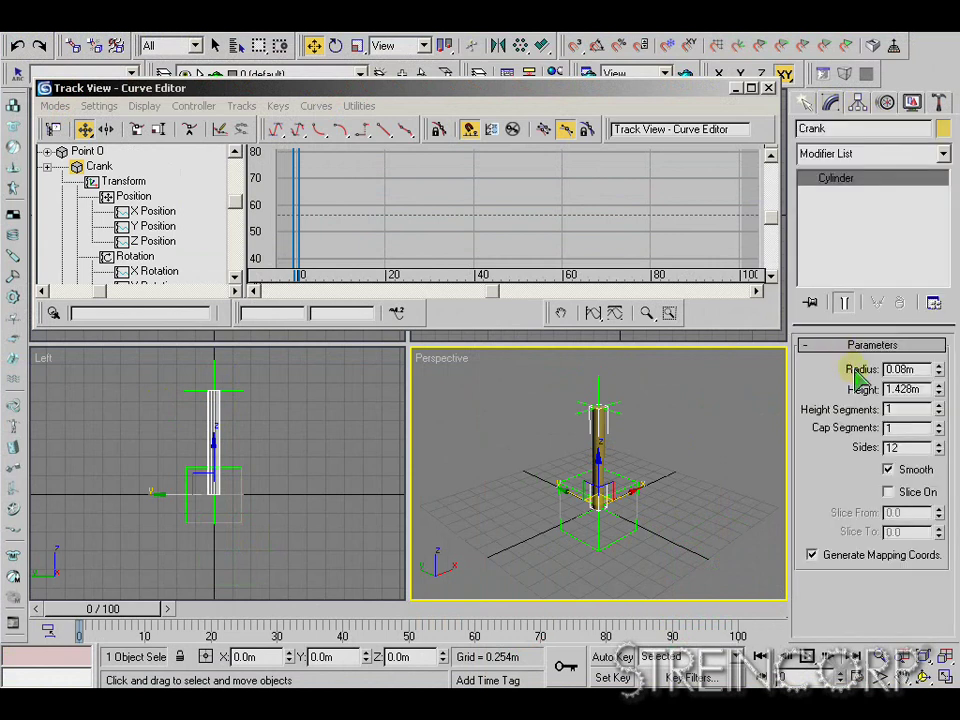
pyautogui.moveTo(943, 394)
pyautogui.mouseDown()
pyautogui.moveTo(936, 369)
pyautogui.moveTo(936, 429)
pyautogui.moveTo(936, 364)
pyautogui.moveTo(936, 429)
pyautogui.moveTo(936, 369)
pyautogui.moveTo(937, 383)
pyautogui.mouseUp()
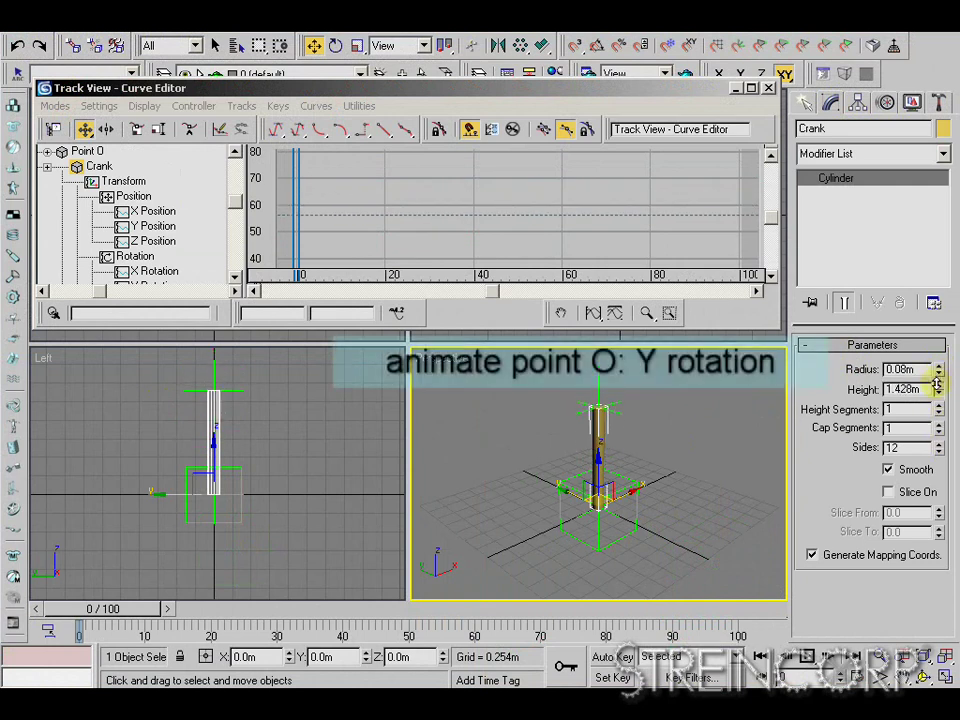
# Add two keys to Point O's Y Rotation curve, at frame 0 and at frame 25 with a value of 360.
pyautogui.click(762, 484)
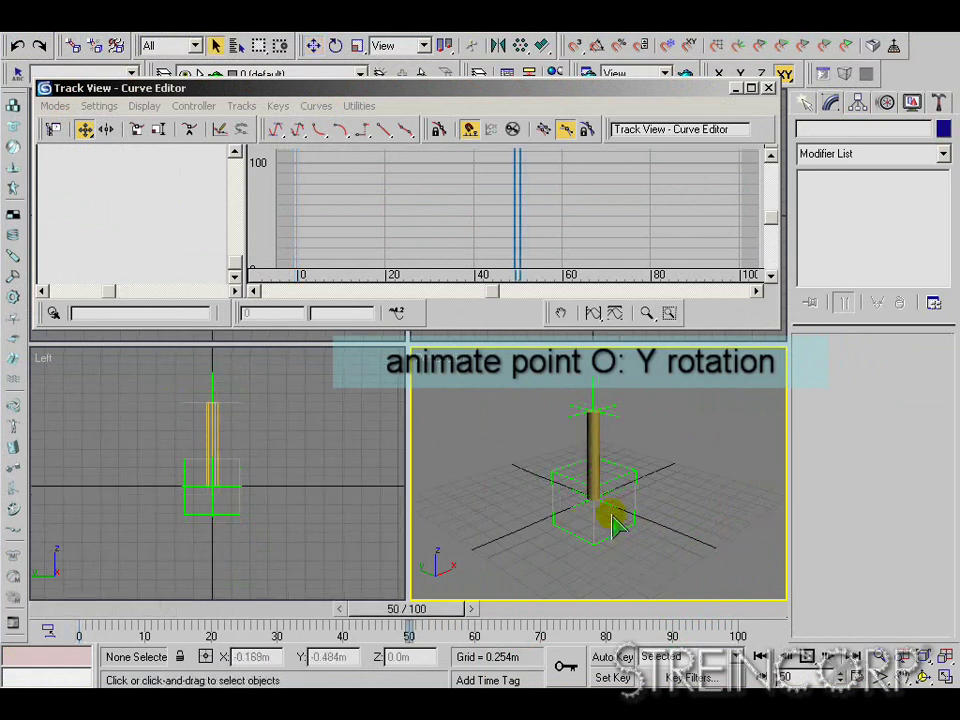
pyautogui.click(589, 508)
pyautogui.scroll(-2, 172, 226)
pyautogui.click(174, 241)
pyautogui.click(297, 216)
pyautogui.click(416, 216)
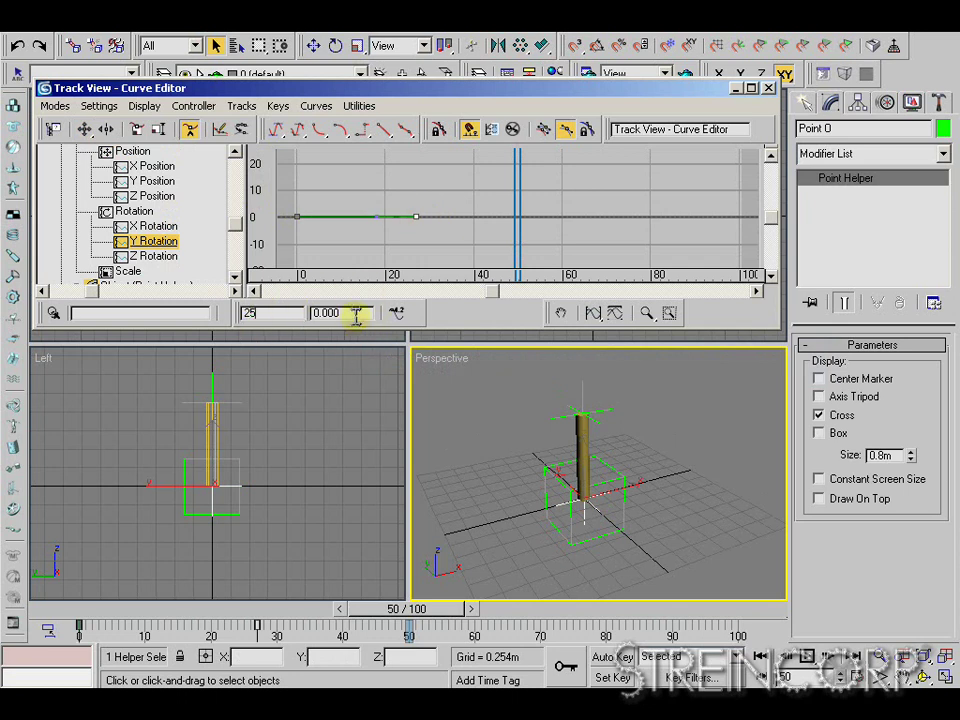
pyautogui.press('Return')
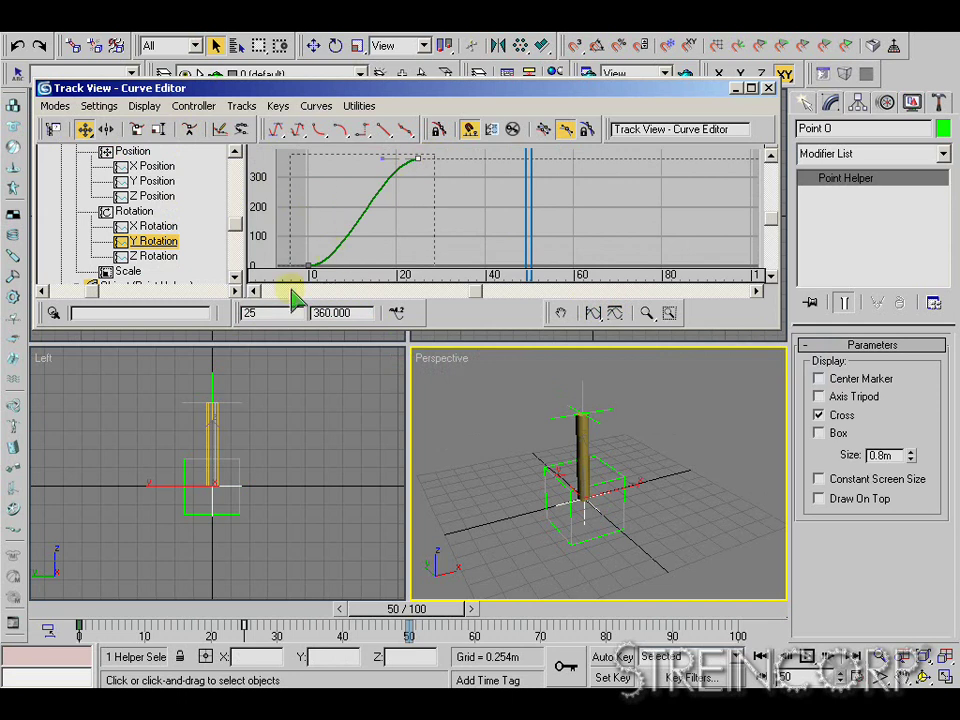
# Make Point O's Y Rotation keys linear and set the out-of-range curve to continue at the same slope past frame 25.
pyautogui.click(403, 130)
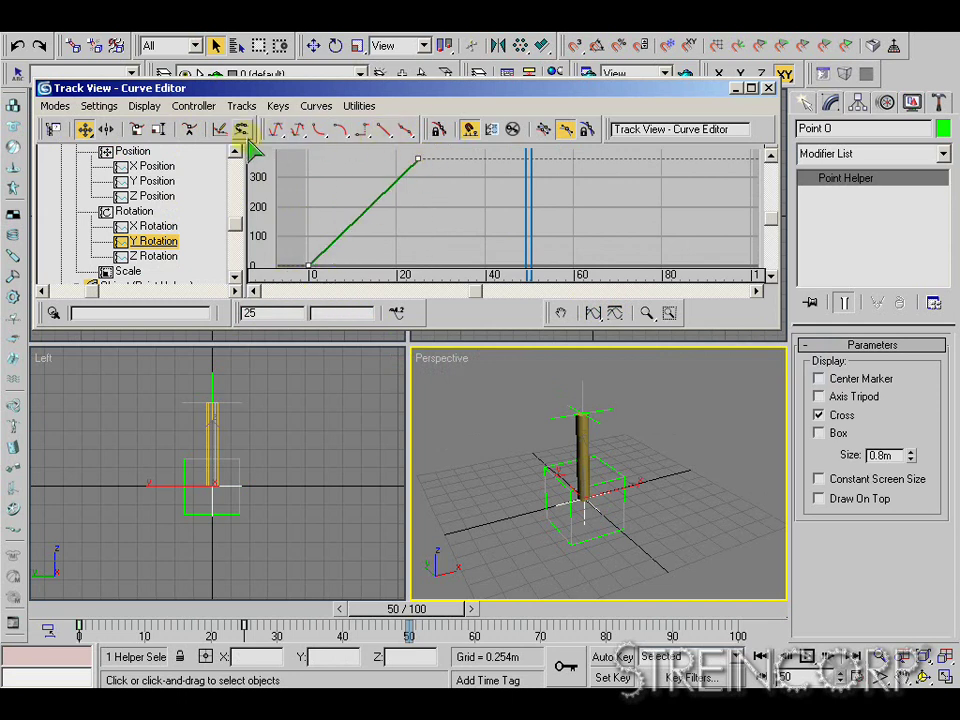
pyautogui.click(478, 130)
pyautogui.click(253, 255)
pyautogui.click(326, 158)
pyautogui.click(646, 313)
pyautogui.moveTo(647, 314); pyautogui.dragTo(647, 292)
pyautogui.moveTo(572, 232); pyautogui.dragTo(570, 338)
pyautogui.moveTo(536, 155); pyautogui.dragTo(536, 177, button='middle')
pyautogui.rightClick(536, 177)
# Play the animation from frame 0 to check the crank's rotation, and close the Curve Editor.
pyautogui.moveTo(529, 178); pyautogui.dragTo(313, 190)
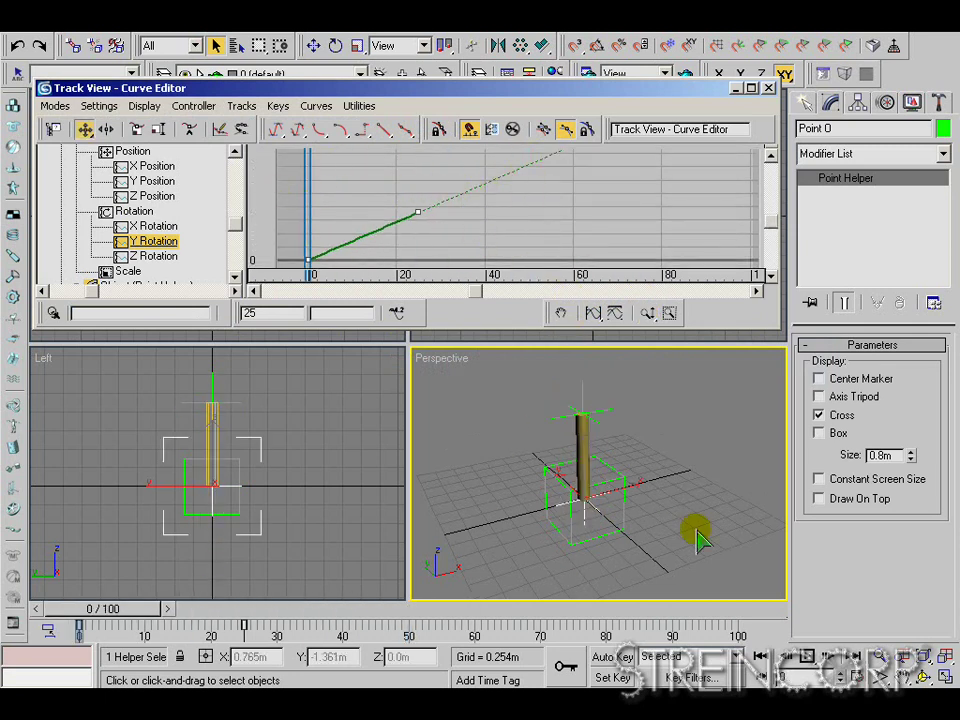
pyautogui.click(806, 656)
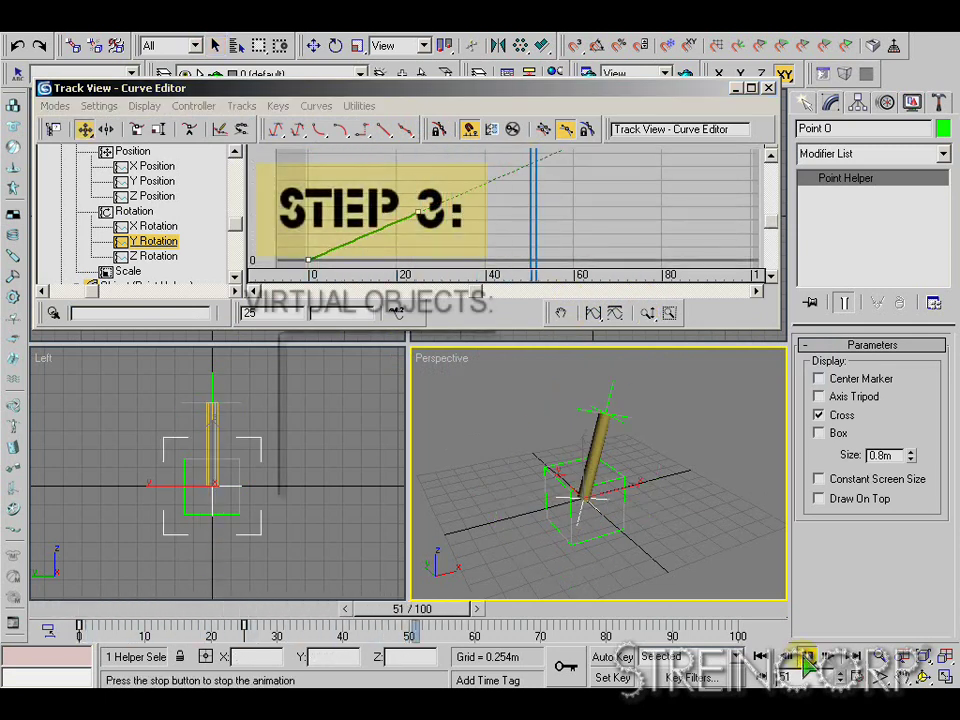
pyautogui.click(760, 652)
pyautogui.click(668, 492)
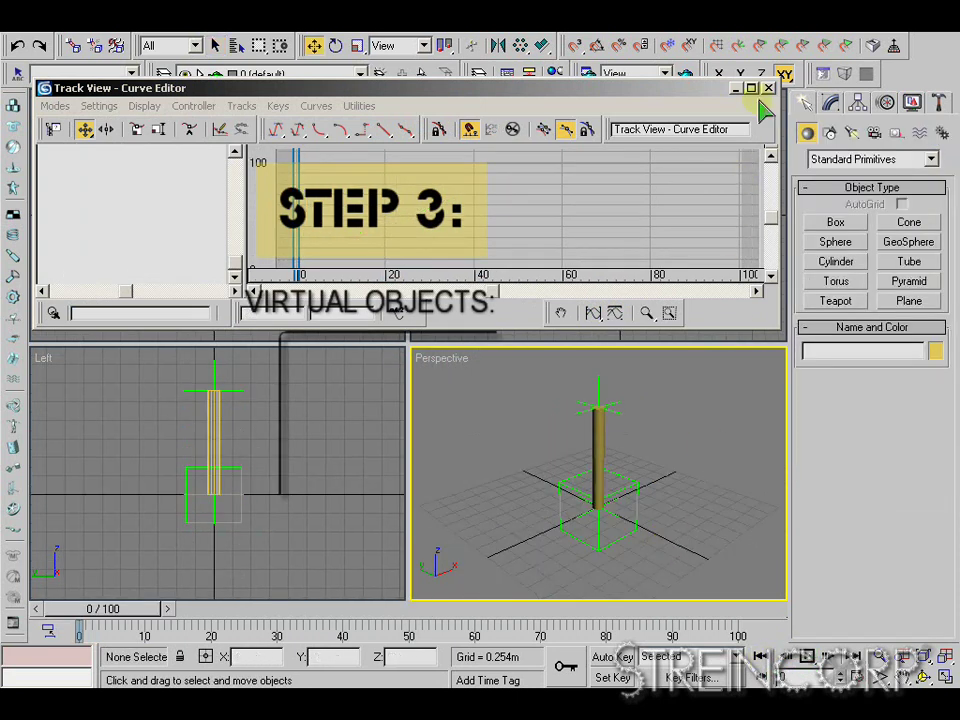
pyautogui.click(767, 88)
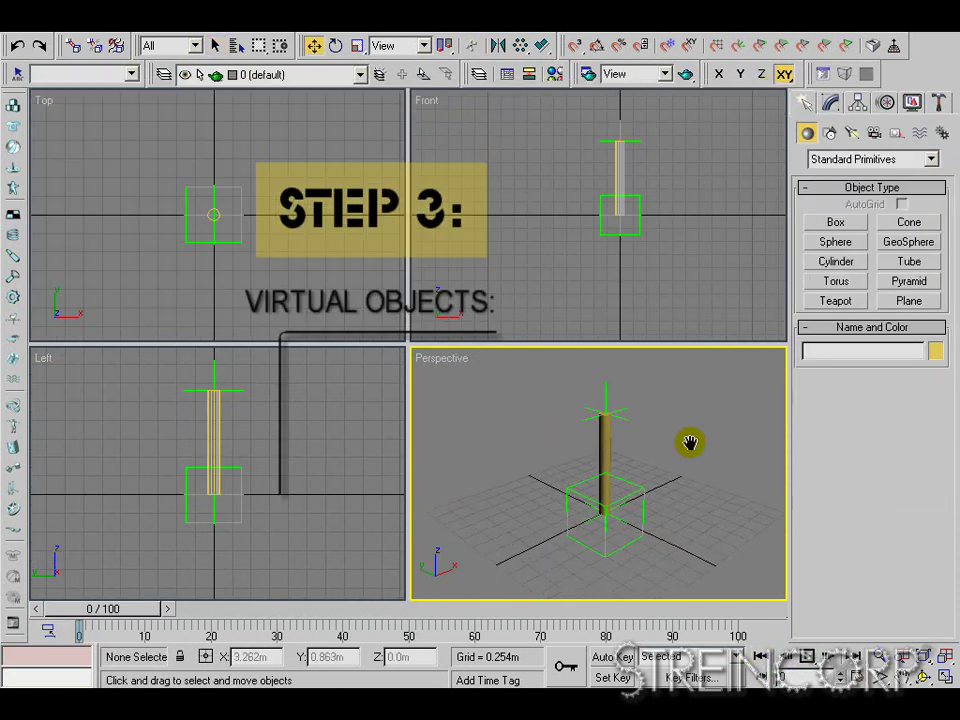
# Create a rod cylinder about 0.094 m in radius and 1.367 m high beside the crank, and align it to Point A.
pyautogui.click(836, 261)
pyautogui.moveTo(677, 521)
pyautogui.mouseDown()
pyautogui.moveTo(670, 543)
pyautogui.moveTo(671, 514)
pyautogui.mouseUp()
pyautogui.click(703, 450)
pyautogui.hotkey('alt', 'a')
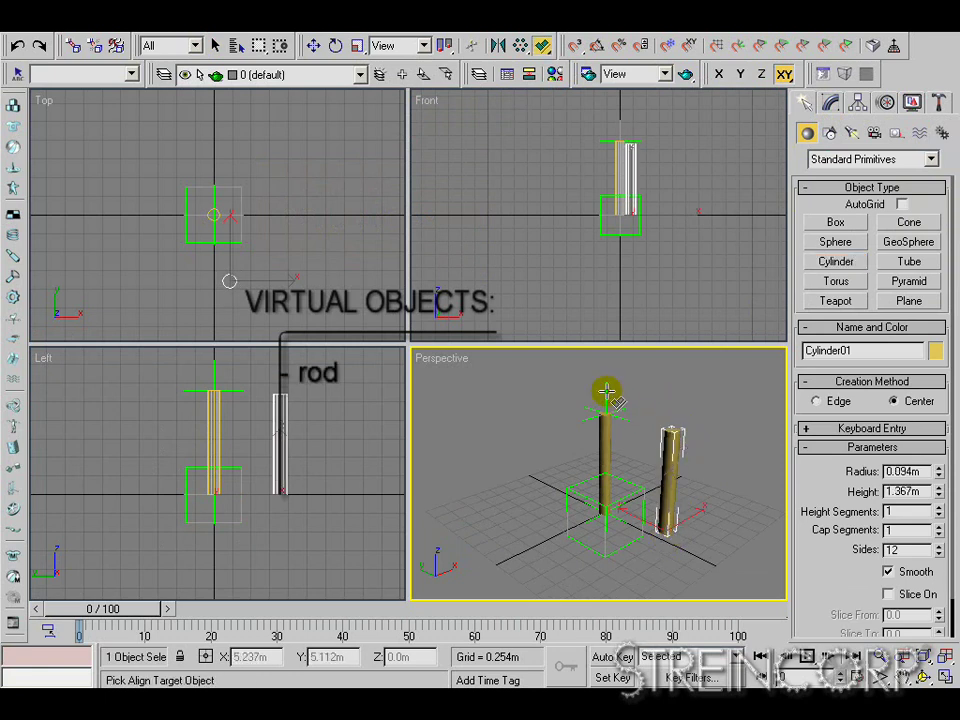
pyautogui.click(614, 398)
pyautogui.click(590, 222)
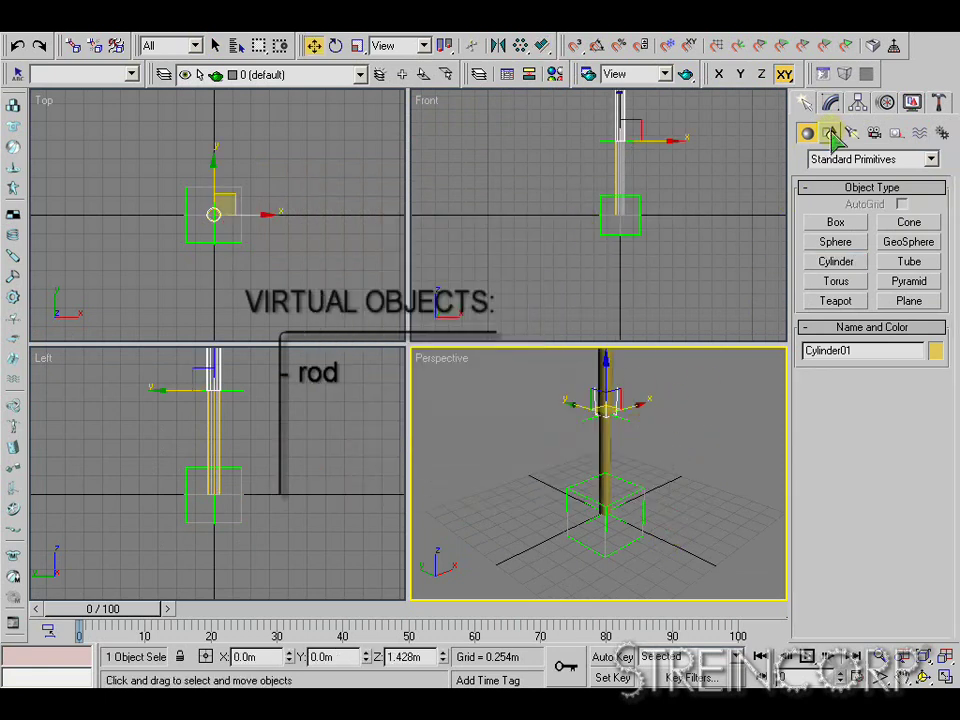
# Create a Point helper away from the crank and position it at about X -2.146 m, Y 0.
pyautogui.click(898, 134)
pyautogui.click(835, 243)
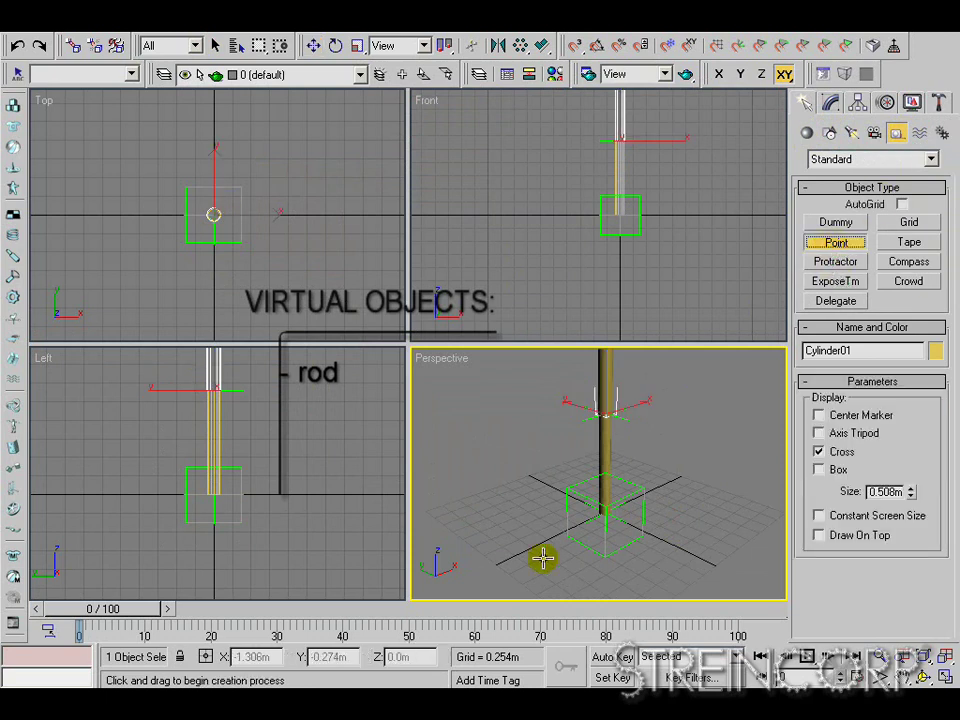
pyautogui.click(527, 547)
pyautogui.press('w')
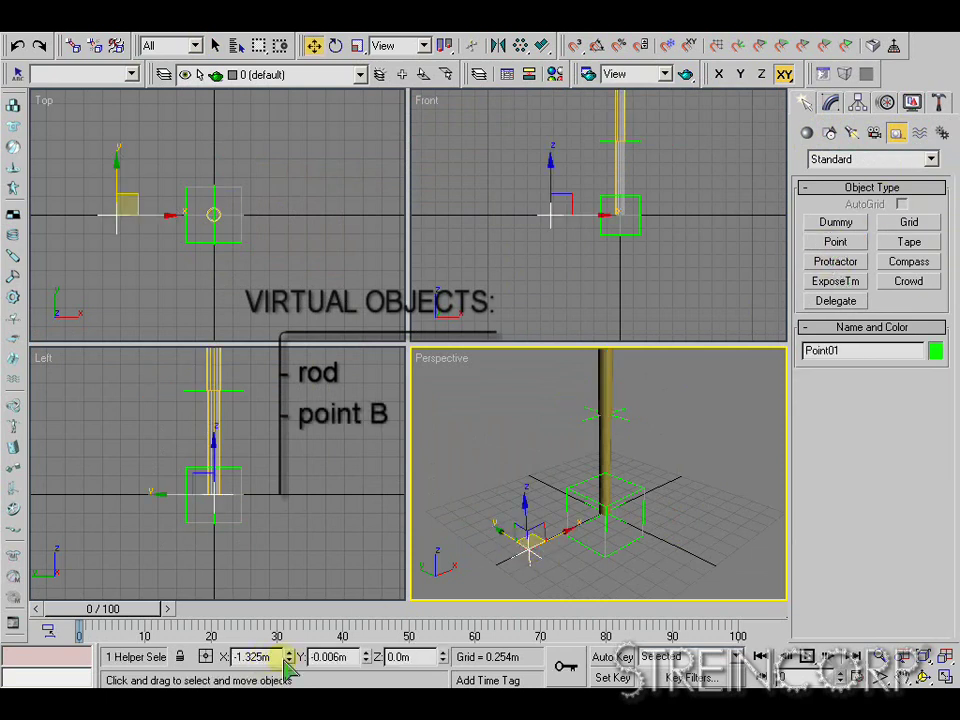
pyautogui.moveTo(604, 516); pyautogui.dragTo(501, 571)
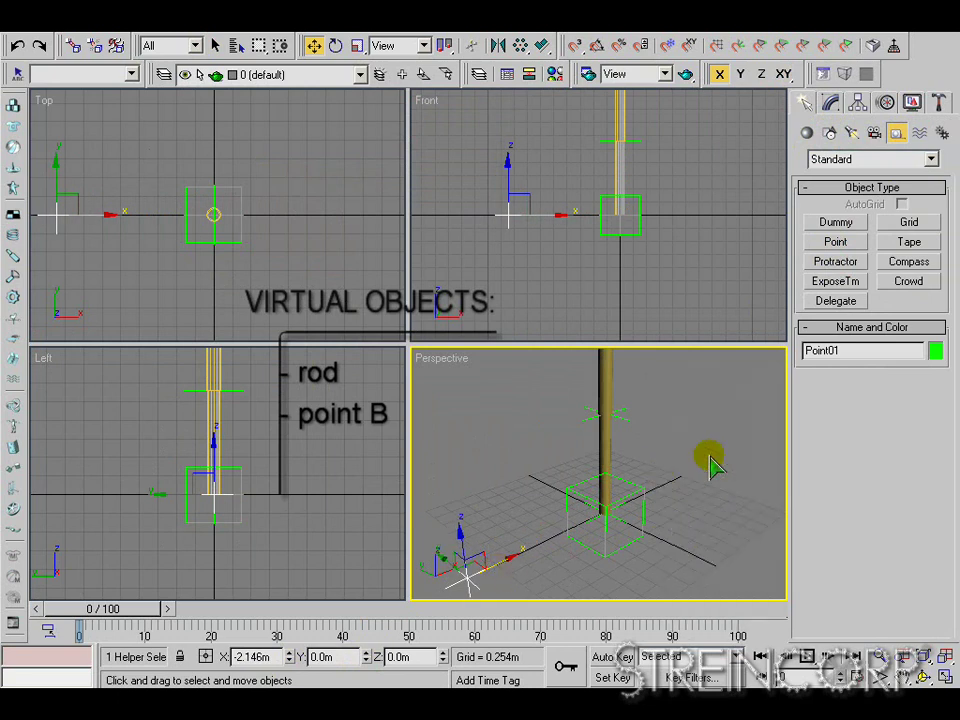
# Create a piston cylinder about 0.396 m in radius and 0.856 m high, and align it to the new point helper's pivot.
pyautogui.click(806, 133)
pyautogui.click(837, 261)
pyautogui.moveTo(682, 557)
pyautogui.mouseDown()
pyautogui.moveTo(694, 588)
pyautogui.moveTo(689, 570)
pyautogui.mouseUp()
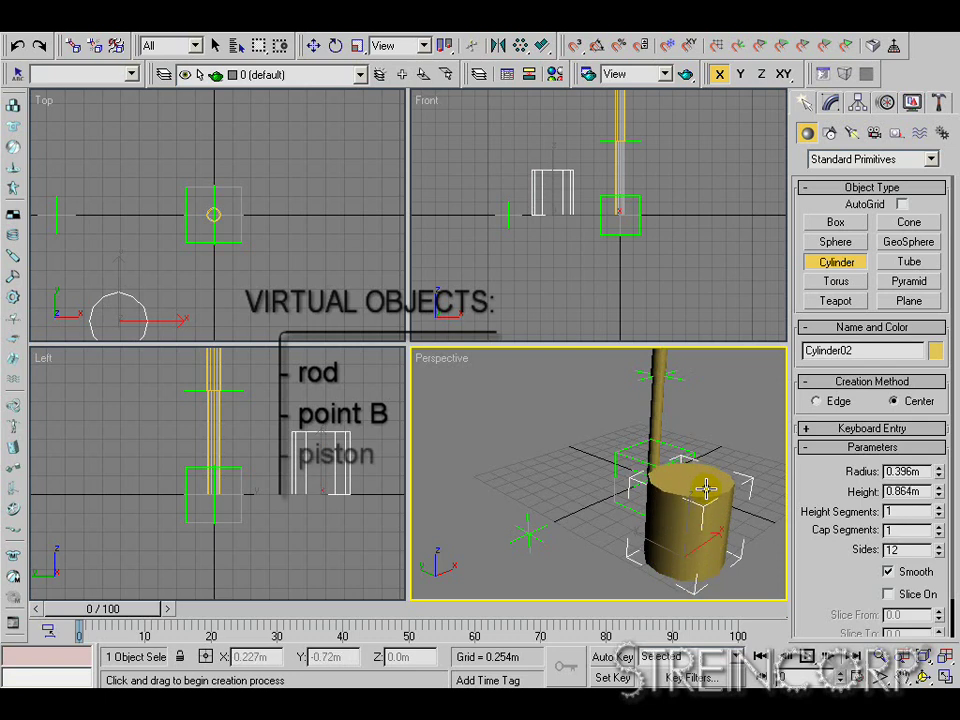
pyautogui.click(652, 509)
pyautogui.hotkey('alt', 'a')
pyautogui.click(529, 537)
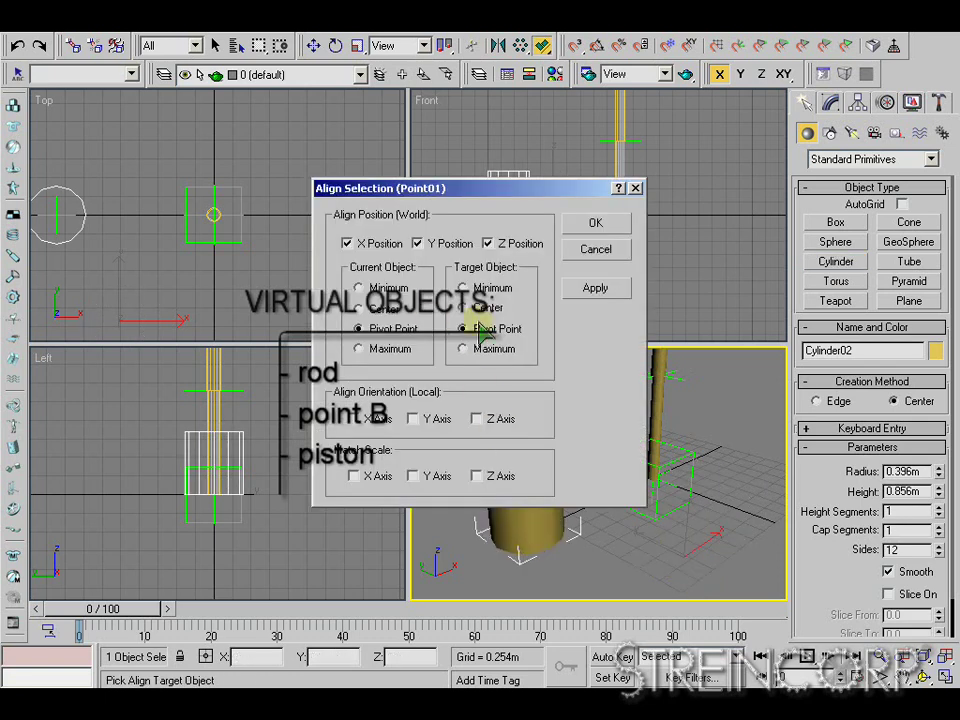
pyautogui.click(604, 226)
# Rotate the piston cylinder to -90 degrees about Y and shift it along X toward the crank so it surrounds the point helper.
pyautogui.click(336, 46)
pyautogui.moveTo(512, 500); pyautogui.dragTo(452, 563)
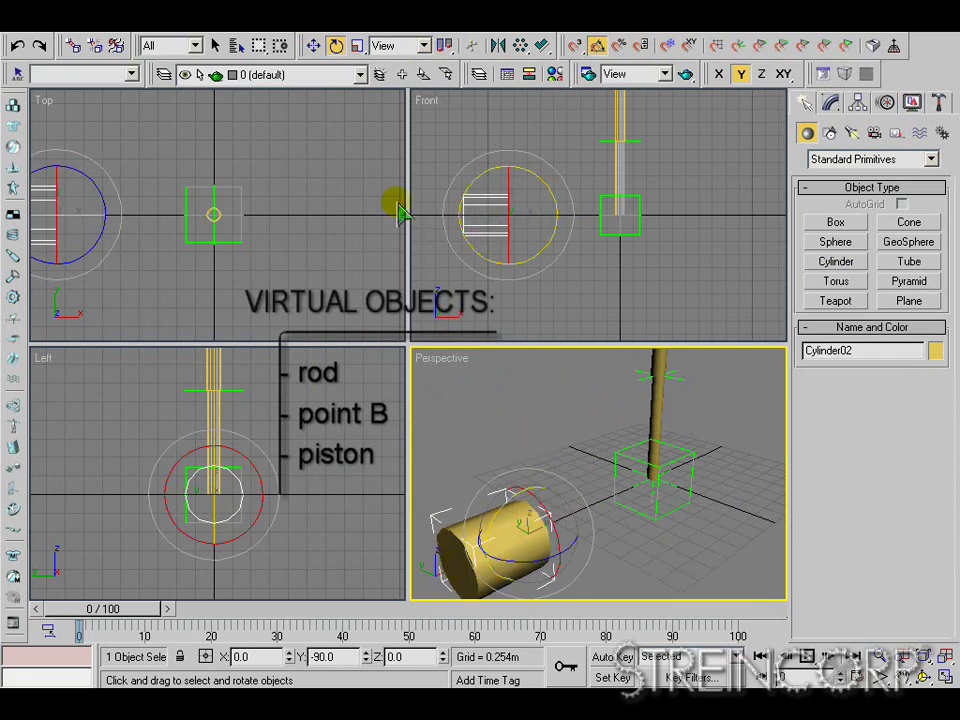
pyautogui.press('w')
pyautogui.moveTo(563, 519); pyautogui.dragTo(620, 535)
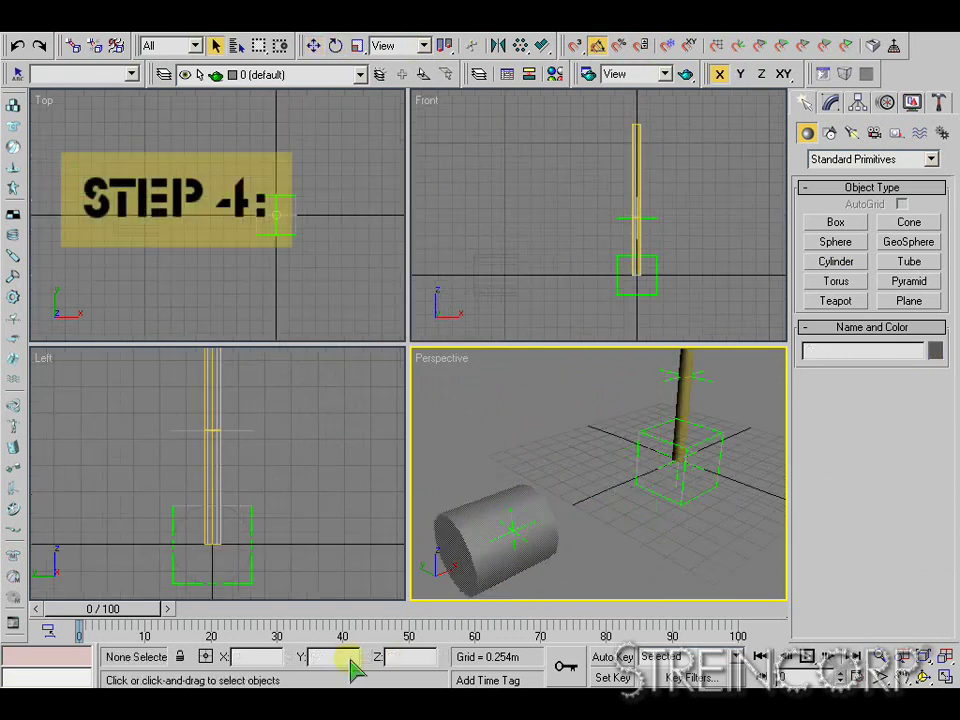
# Assign a LookAt Constraint as the Rod's rotation controller.
pyautogui.scroll(-5, 612, 541)
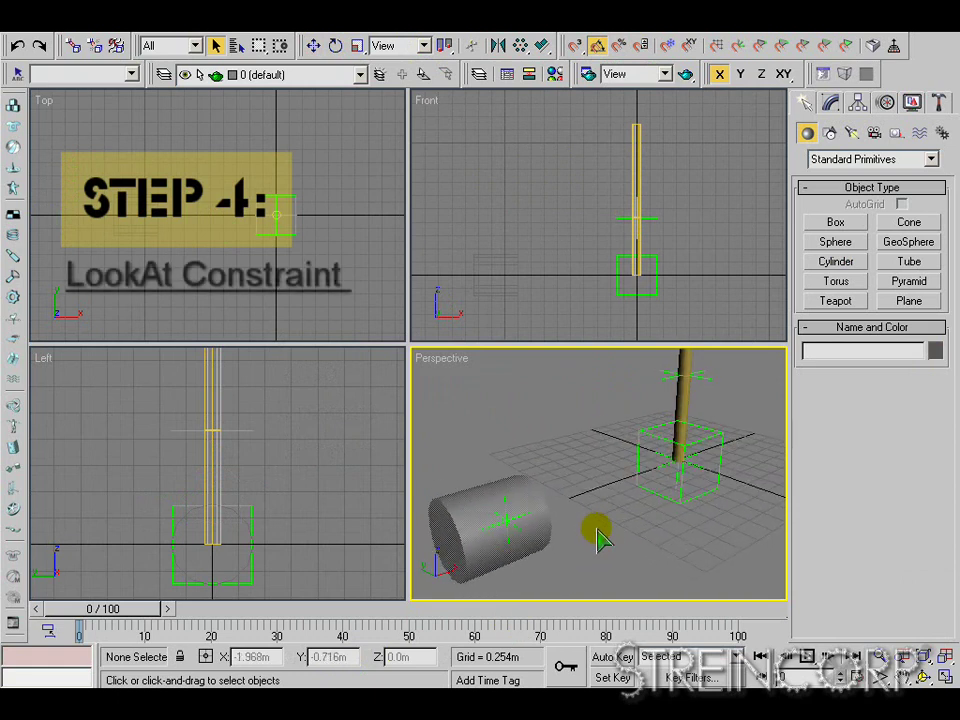
pyautogui.moveTo(647, 496); pyautogui.dragTo(647, 538, button='middle')
pyautogui.click(655, 385)
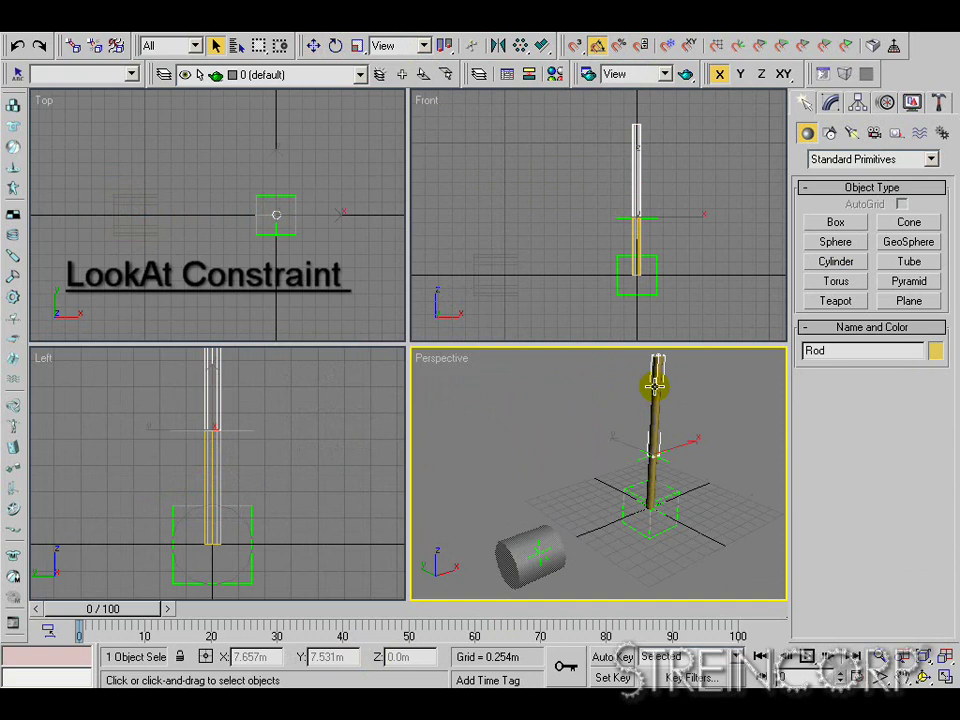
pyautogui.click(885, 104)
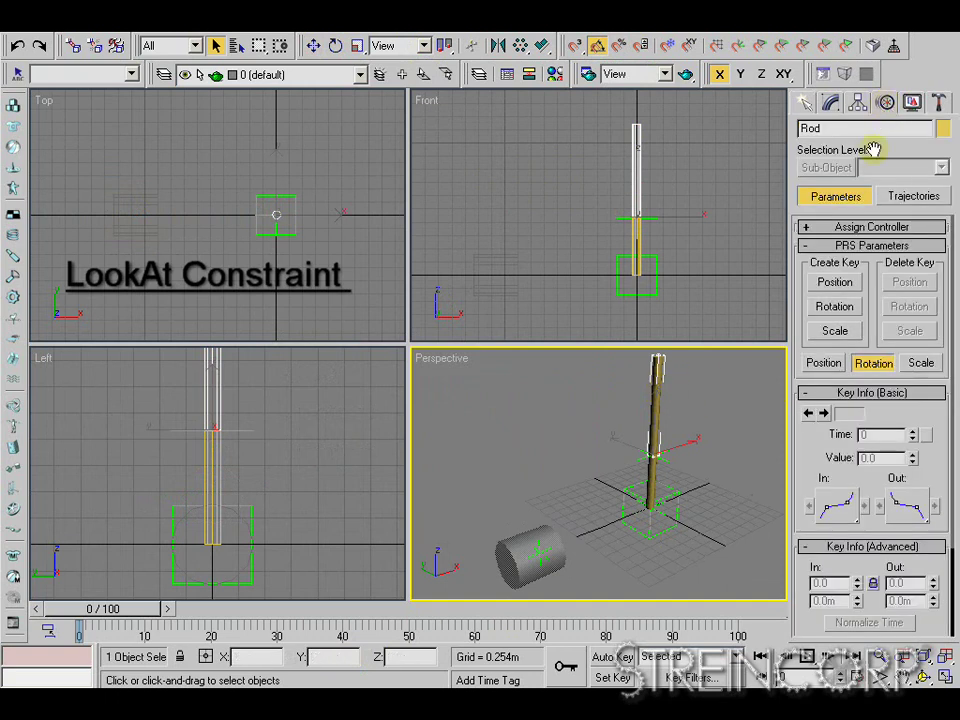
pyautogui.click(866, 227)
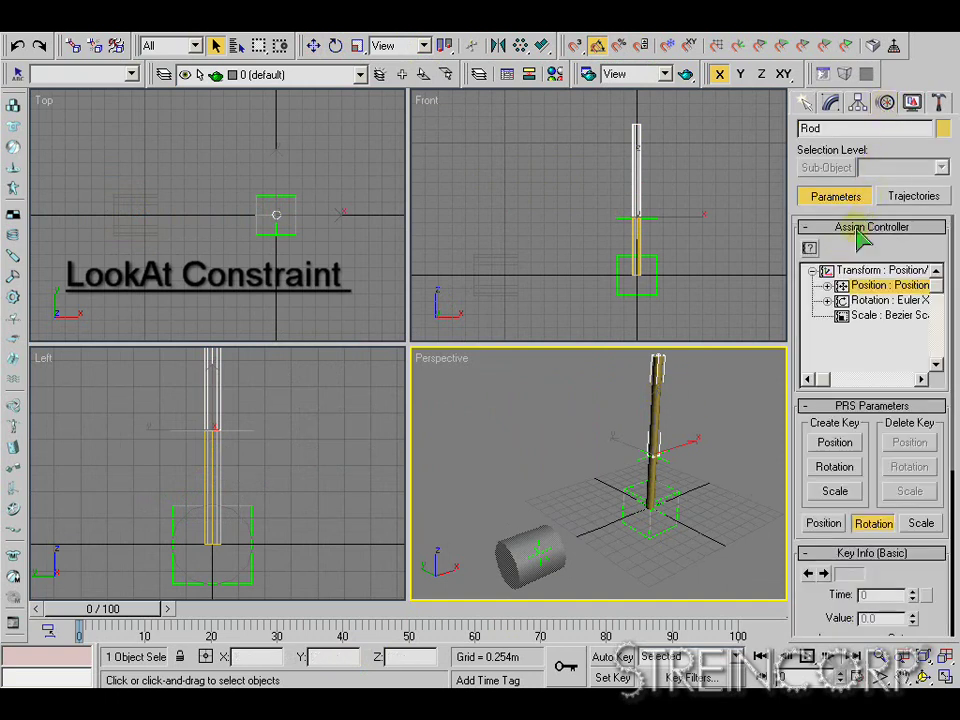
pyautogui.click(866, 301)
pyautogui.click(810, 249)
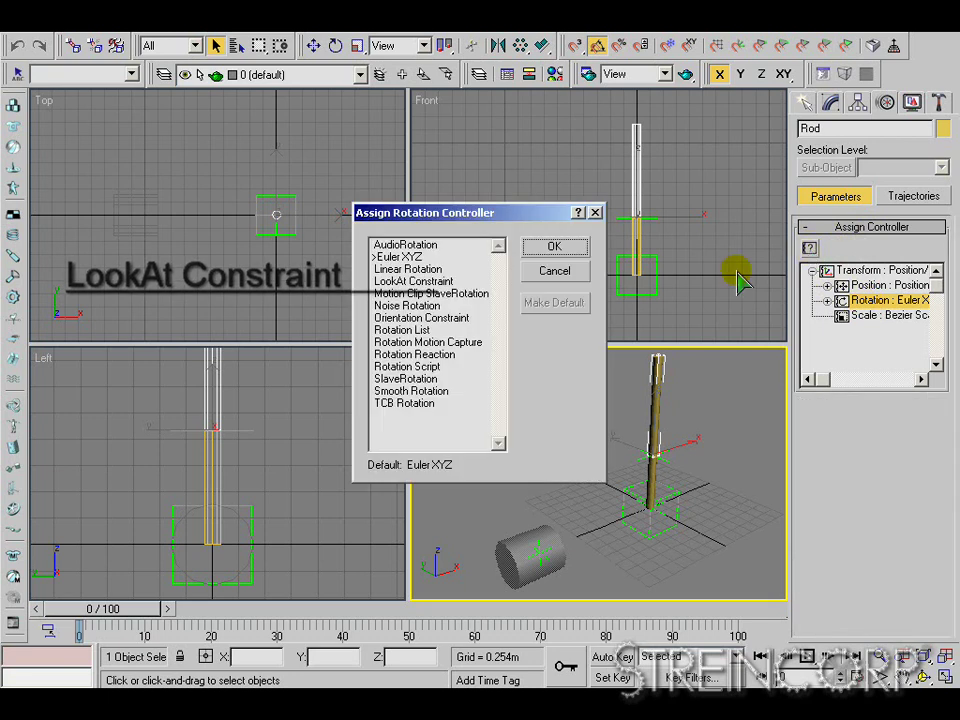
pyautogui.click(414, 281)
pyautogui.click(554, 247)
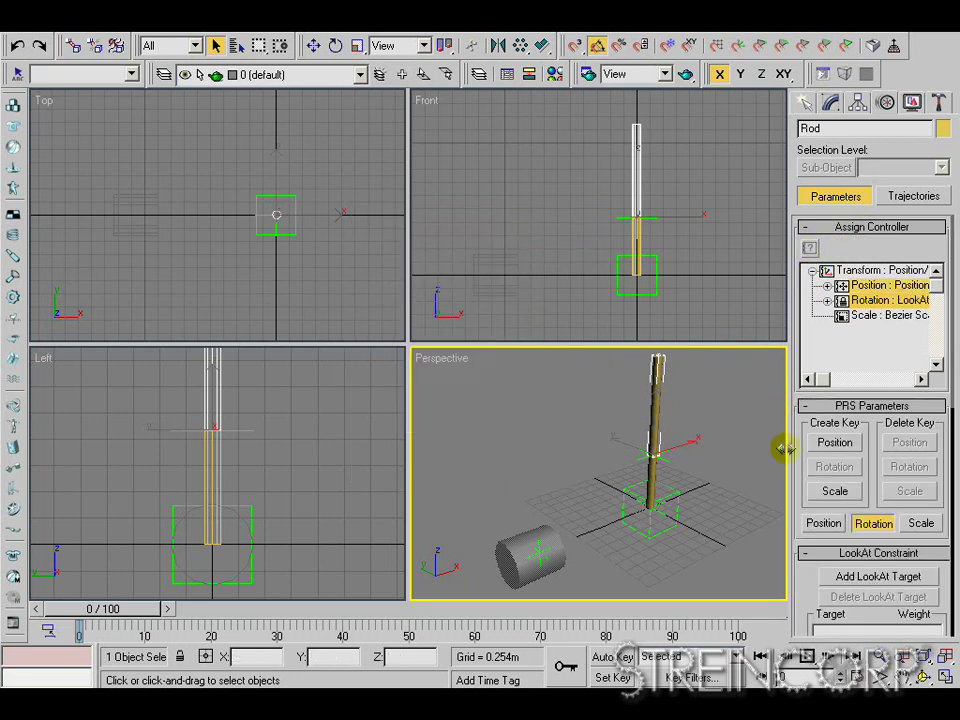
# Add Point B as the Rod's LookAt target and set the LookAt axis to Z.
pyautogui.moveTo(795, 453); pyautogui.dragTo(810, 195)
pyautogui.click(856, 315)
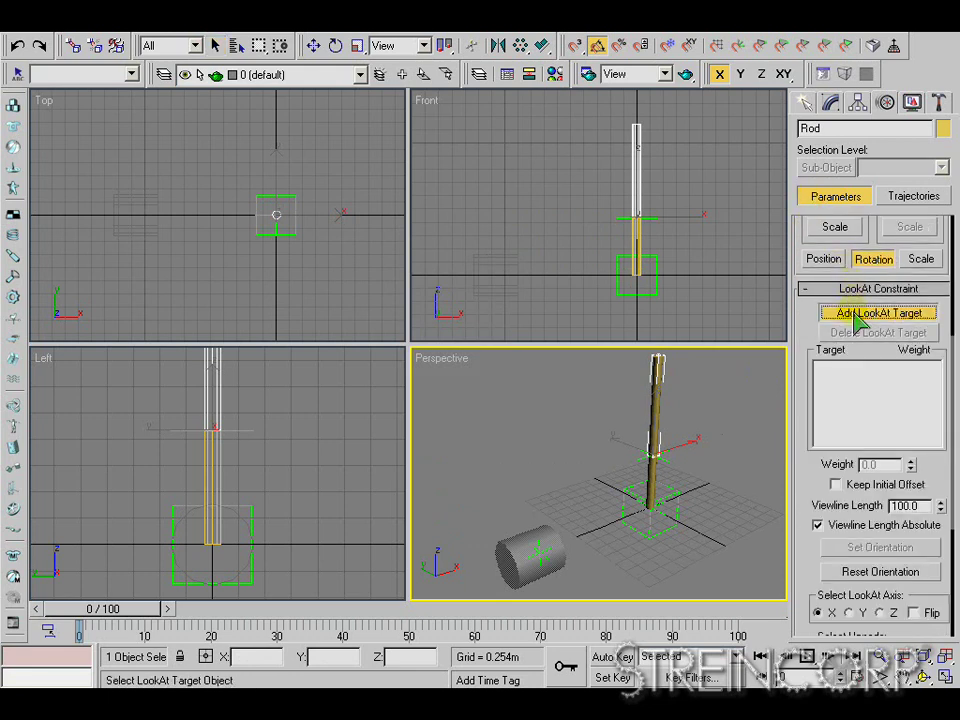
pyautogui.press('h')
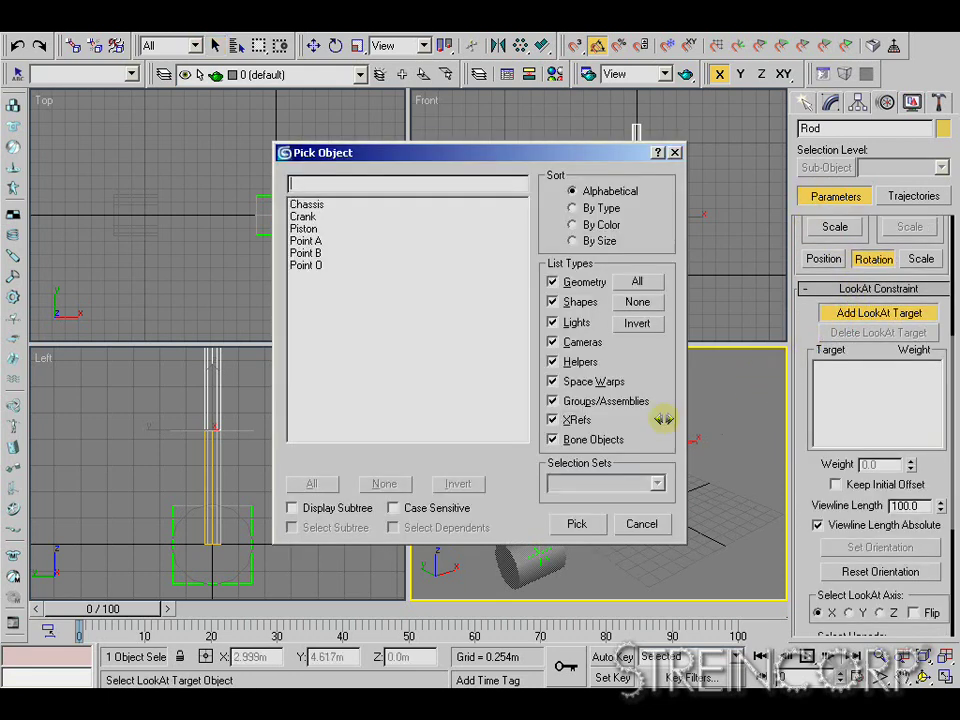
pyautogui.click(305, 253)
pyautogui.click(577, 524)
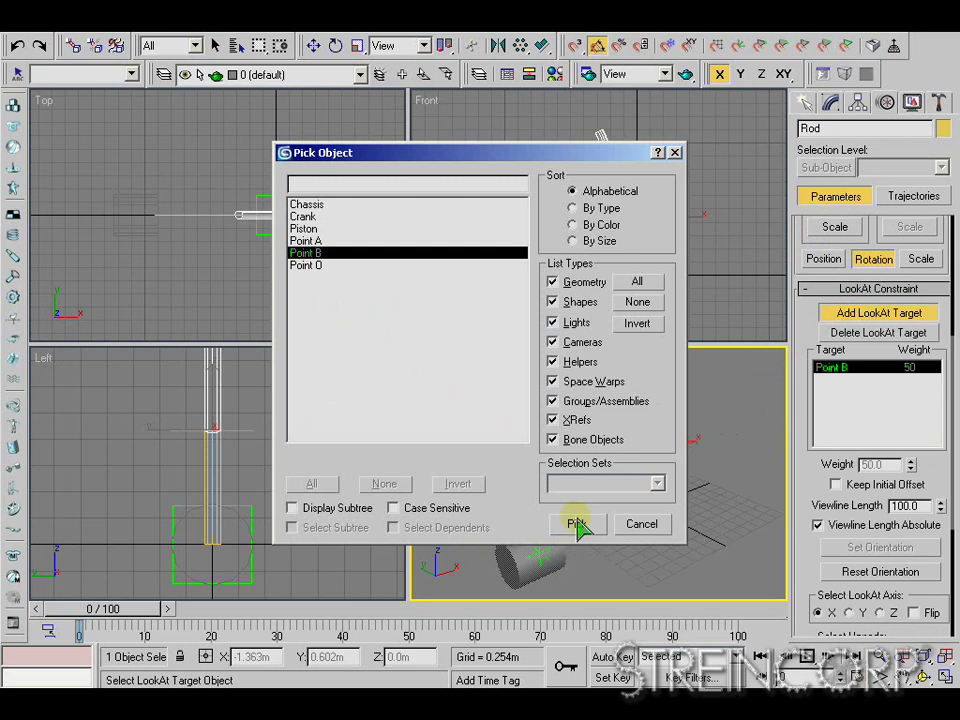
pyautogui.moveTo(807, 493); pyautogui.dragTo(810, 294)
pyautogui.press('w')
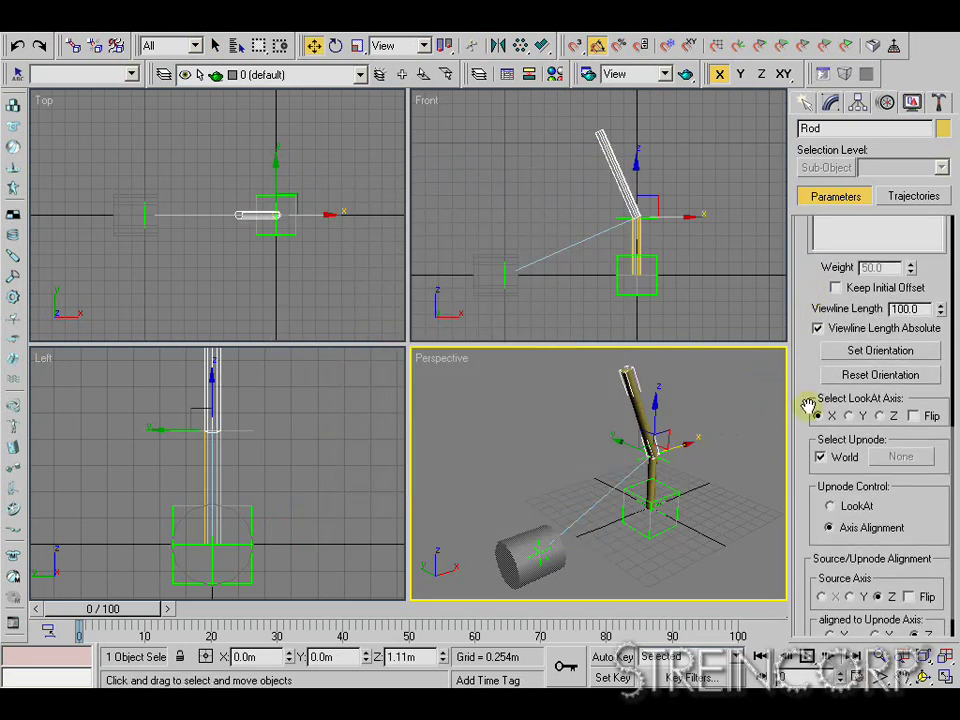
pyautogui.click(849, 416)
pyautogui.click(879, 416)
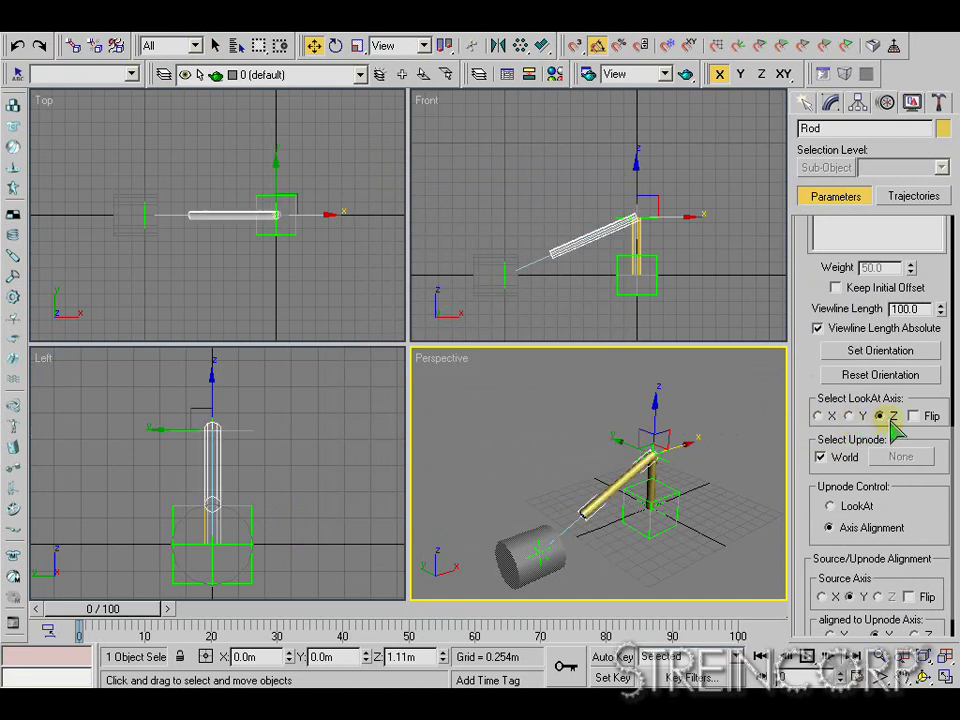
# Examine in the Schematic View how Point B, the Piston and the Rod are linked in the hierarchy, and close it.
pyautogui.click(805, 104)
pyautogui.moveTo(656, 511); pyautogui.dragTo(668, 470, button='middle')
pyautogui.scroll(3, 677, 481)
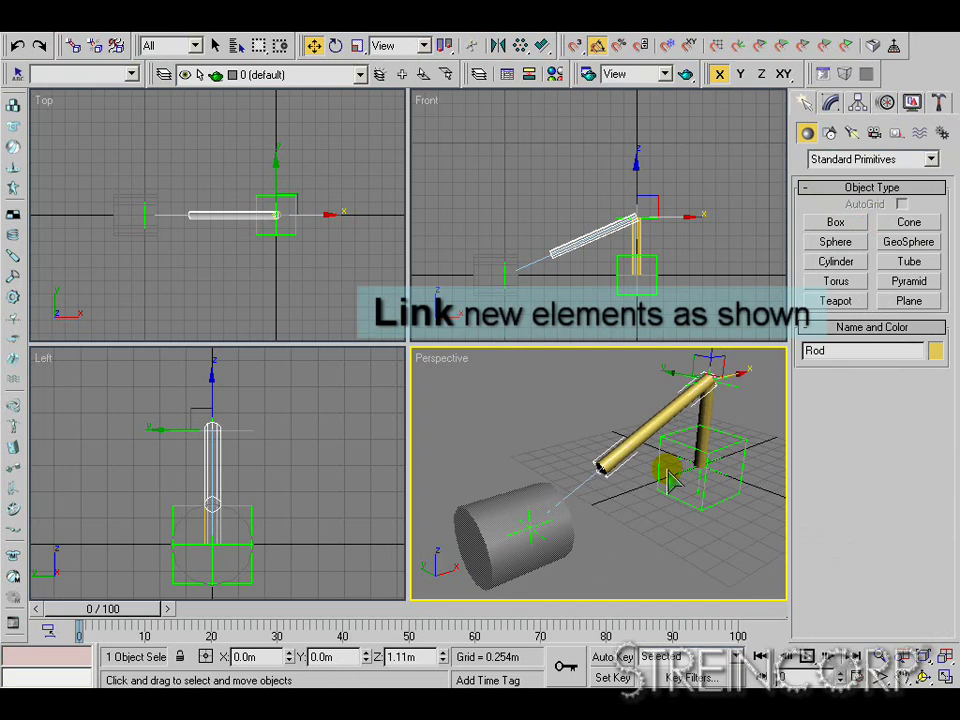
pyautogui.click(645, 478)
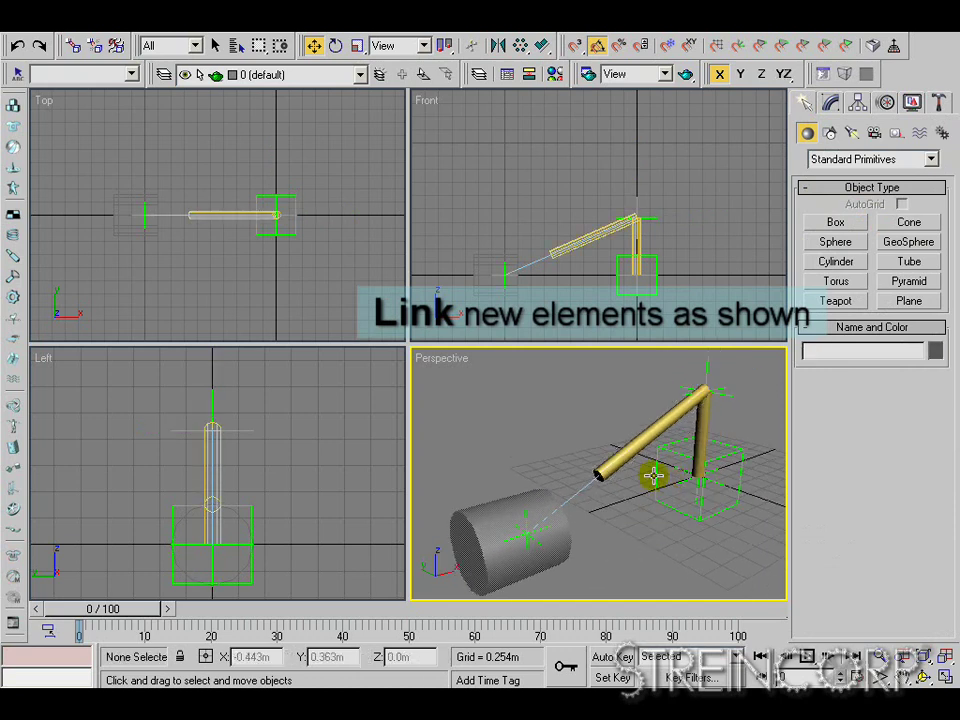
pyautogui.click(541, 46)
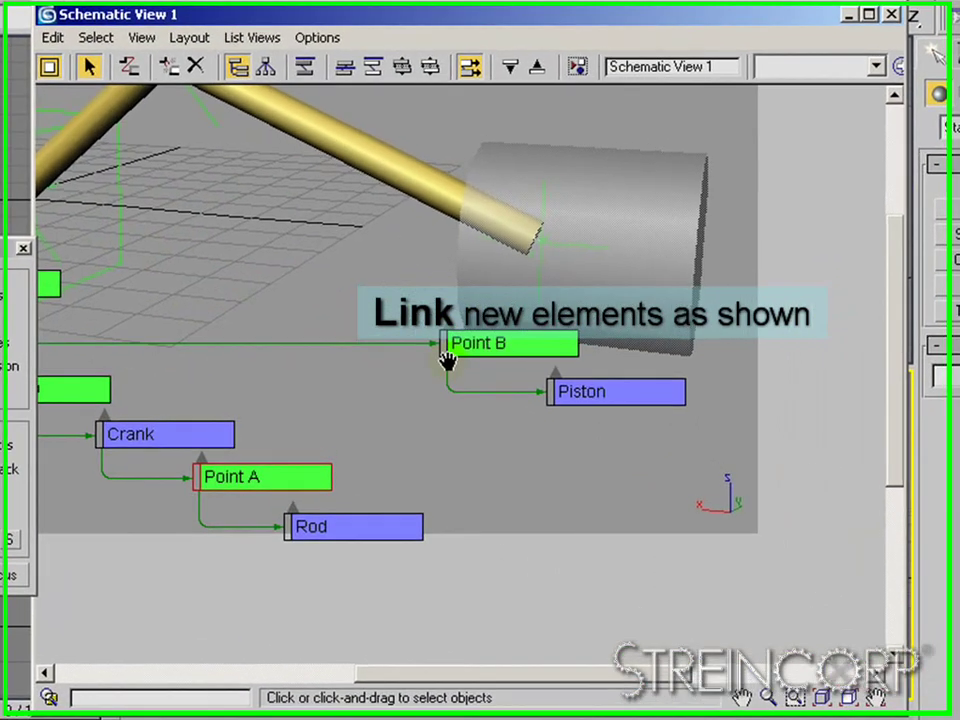
pyautogui.moveTo(447, 358); pyautogui.dragTo(568, 407, button='middle')
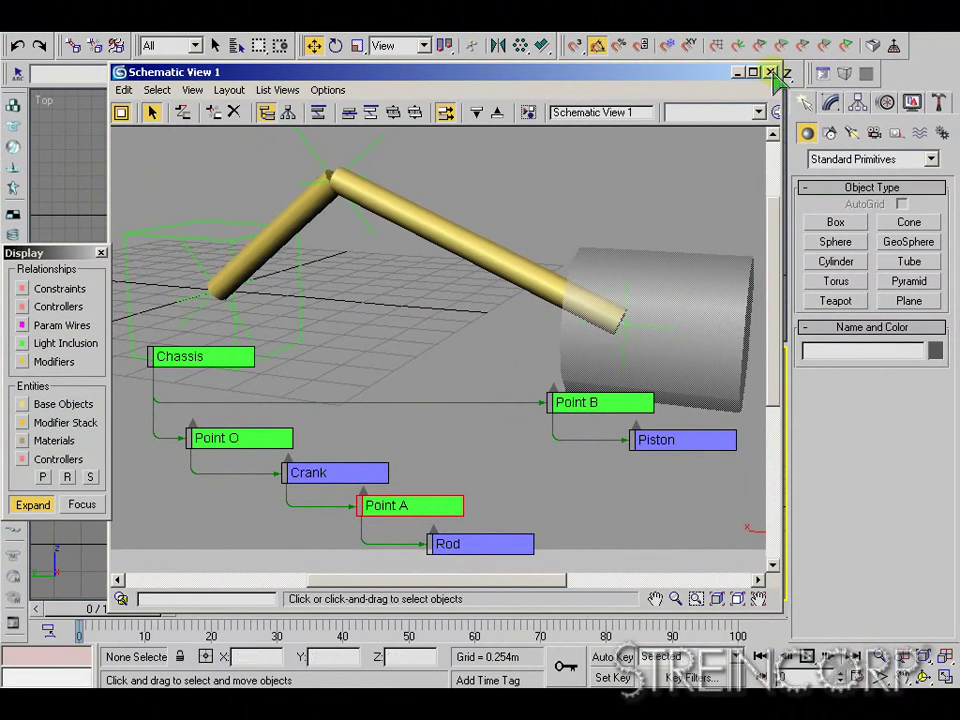
pyautogui.click(770, 72)
# Rotate Point O to test how the linked crank and rod follow, and undo the rotation.
pyautogui.click(681, 479)
pyautogui.rightClick(686, 487)
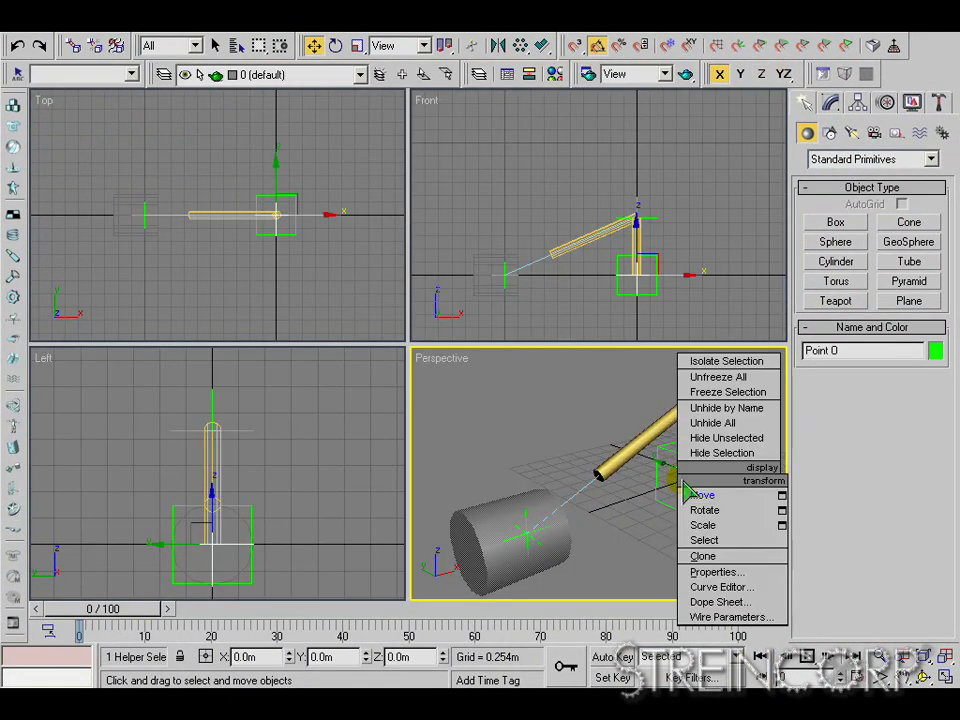
pyautogui.click(704, 510)
pyautogui.moveTo(671, 454)
pyautogui.mouseDown()
pyautogui.moveTo(643, 471)
pyautogui.moveTo(617, 537)
pyautogui.moveTo(617, 581)
pyautogui.moveTo(626, 579)
pyautogui.moveTo(626, 514)
pyautogui.moveTo(680, 428)
pyautogui.moveTo(660, 459)
pyautogui.mouseUp()
pyautogui.hotkey('ctrl', 'z')
pyautogui.click(639, 551)
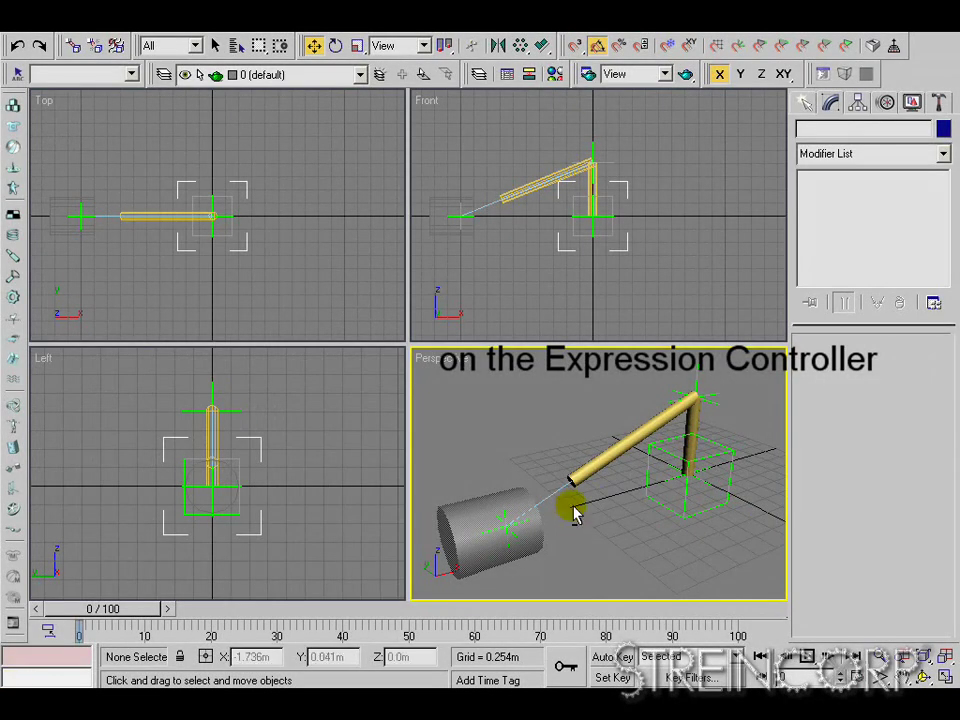
# Assign a Float Expression controller to Point B's X Position track in the Curve Editor.
pyautogui.click(560, 550)
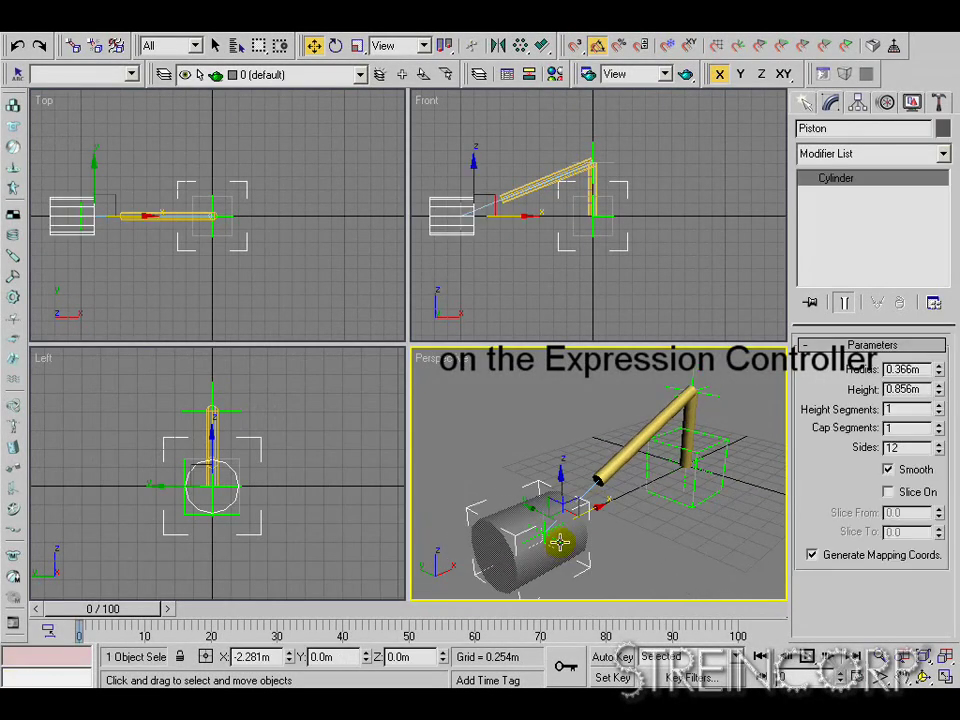
pyautogui.click(558, 541)
pyautogui.click(507, 75)
pyautogui.rightClick(150, 177)
pyautogui.click(174, 206)
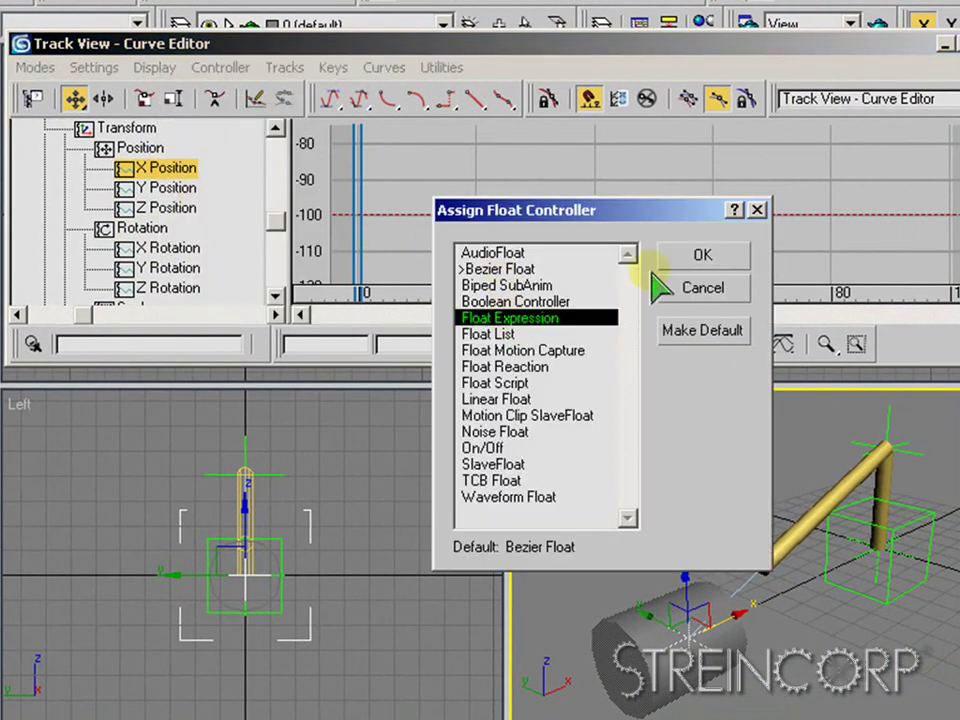
pyautogui.click(668, 256)
# Create a scalar variable r in the Expression Controller and assign it to the Crank's Height.
pyautogui.doubleClick(512, 68)
pyautogui.press('Delete')
pyautogui.write('r')
pyautogui.click(375, 58)
pyautogui.click(396, 400)
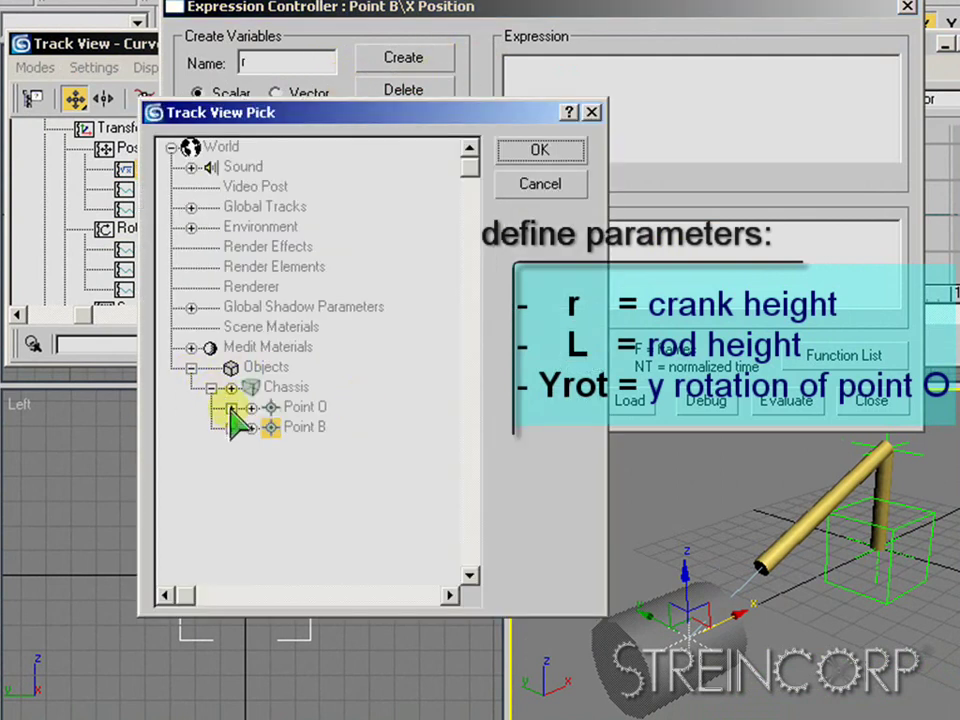
pyautogui.click(251, 427)
pyautogui.click(291, 467)
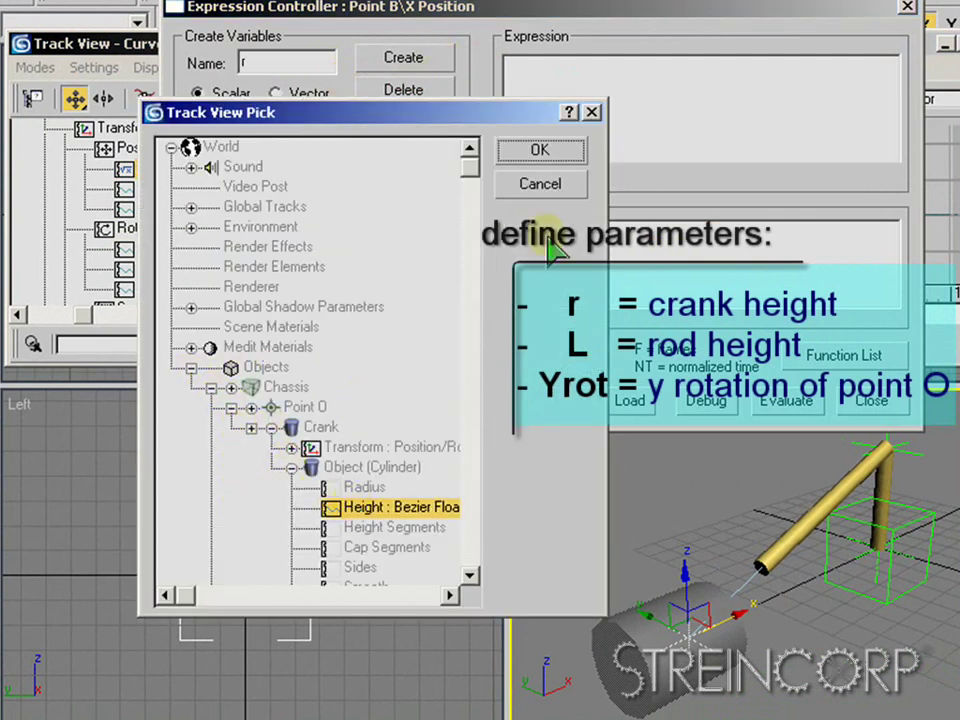
pyautogui.click(540, 150)
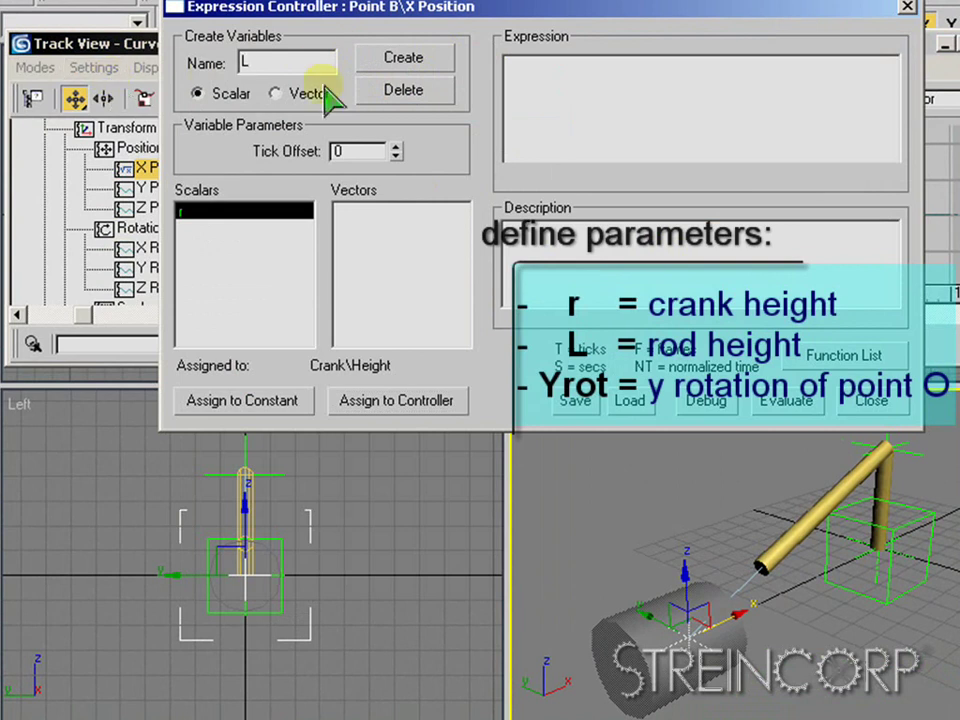
# Assign the scalar variable L to the Rod's Height controller.
pyautogui.click(375, 400)
pyautogui.click(291, 467)
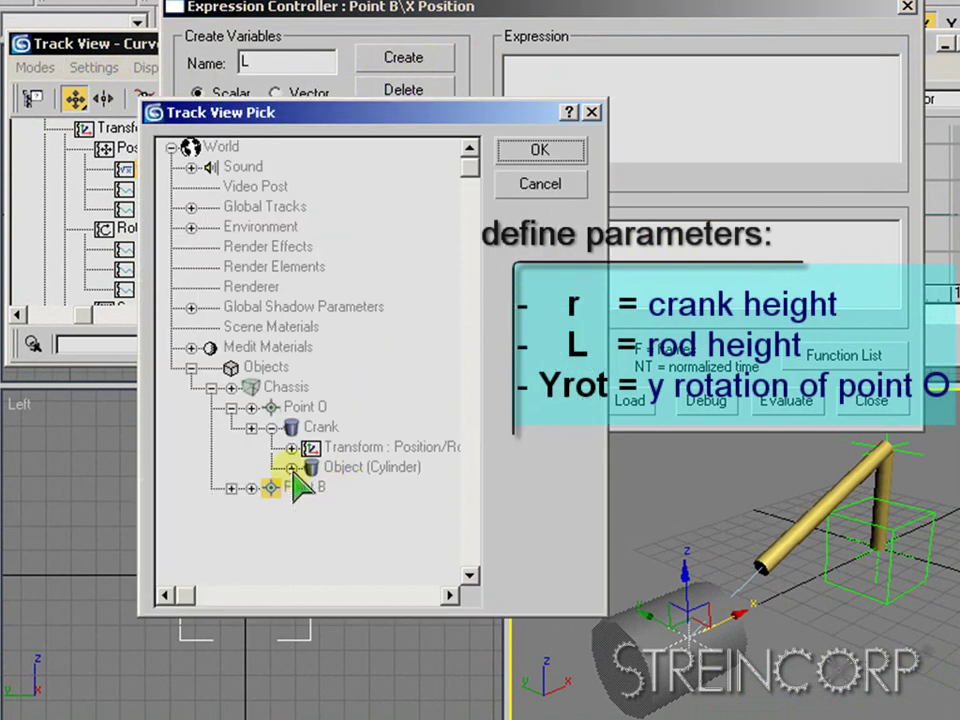
pyautogui.click(251, 427)
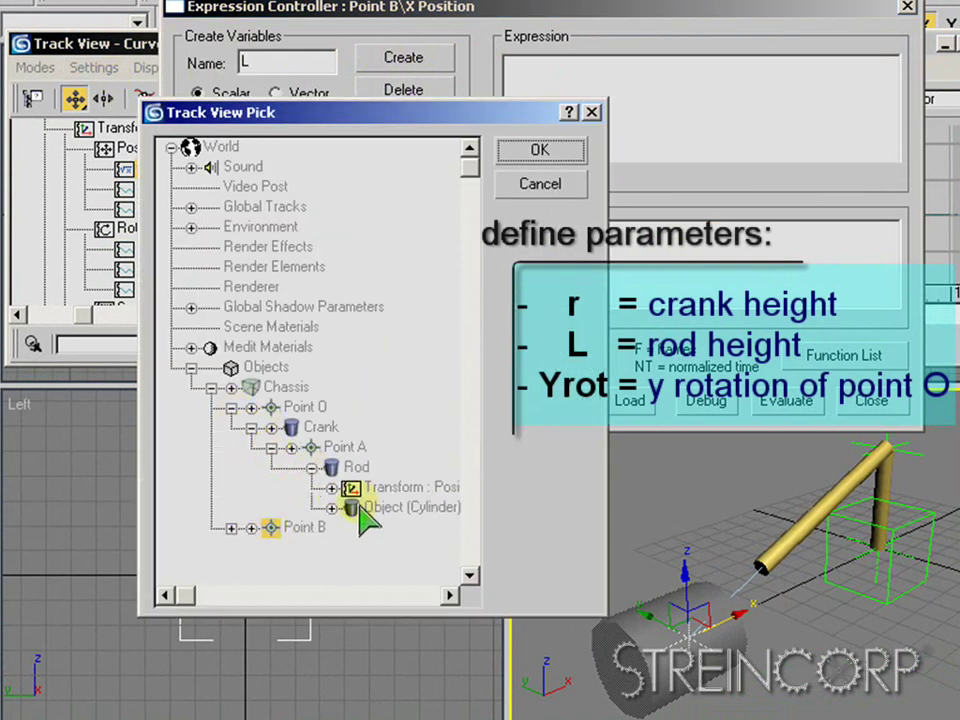
pyautogui.click(533, 150)
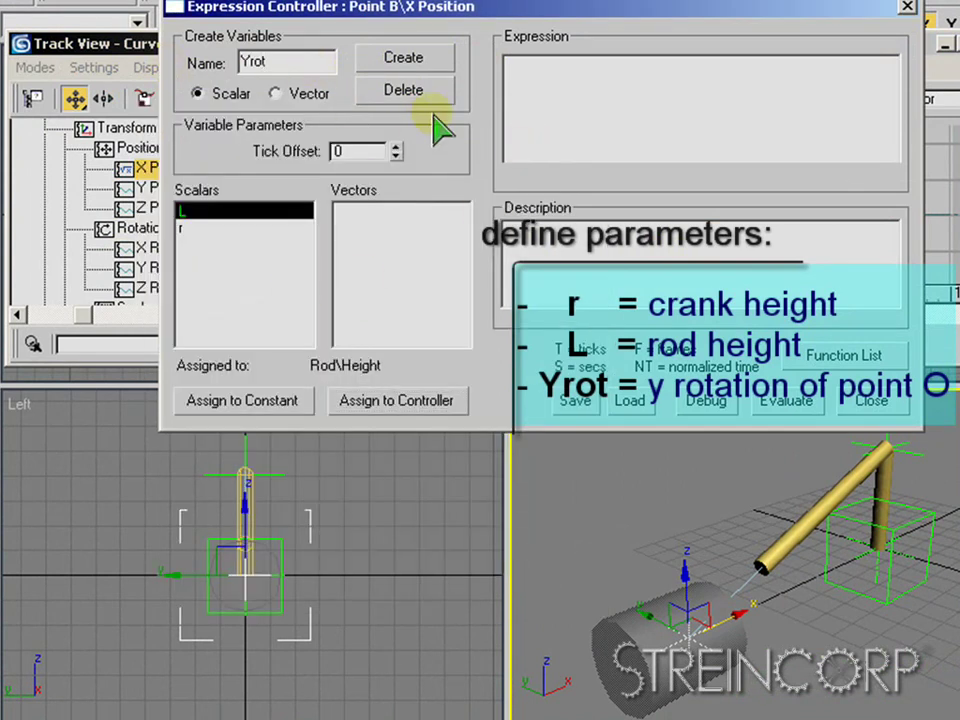
# Create a scalar variable Yrot and assign it to Point O's Y Rotation controller.
pyautogui.click(403, 57)
pyautogui.click(353, 401)
pyautogui.click(311, 467)
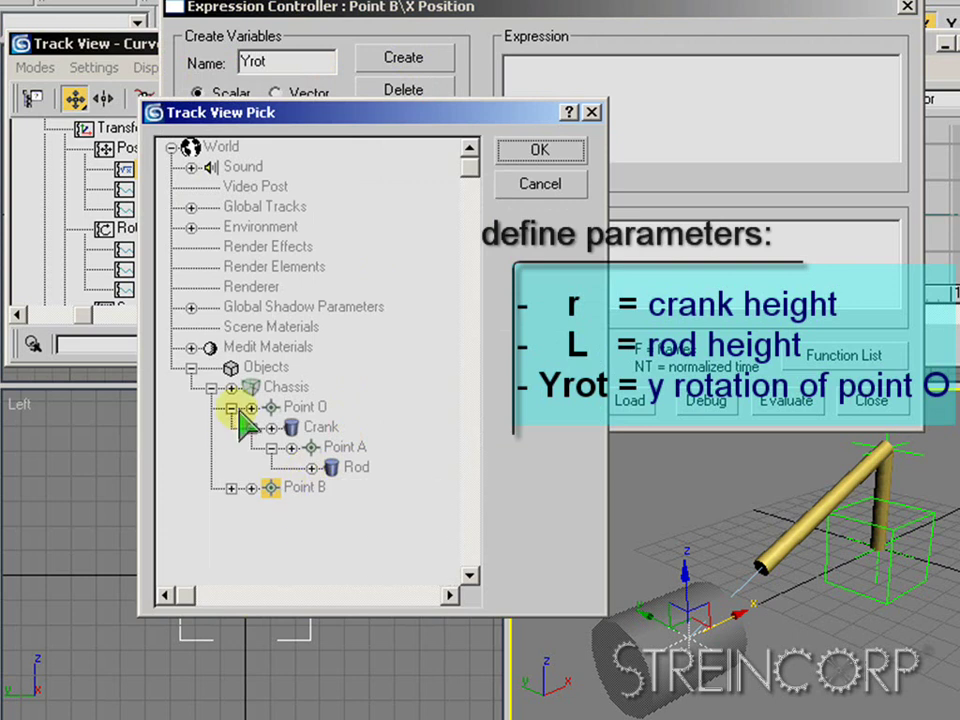
pyautogui.click(251, 407)
pyautogui.click(271, 427)
pyautogui.click(291, 447)
pyautogui.click(291, 447)
pyautogui.click(291, 467)
pyautogui.click(395, 507)
pyautogui.click(540, 150)
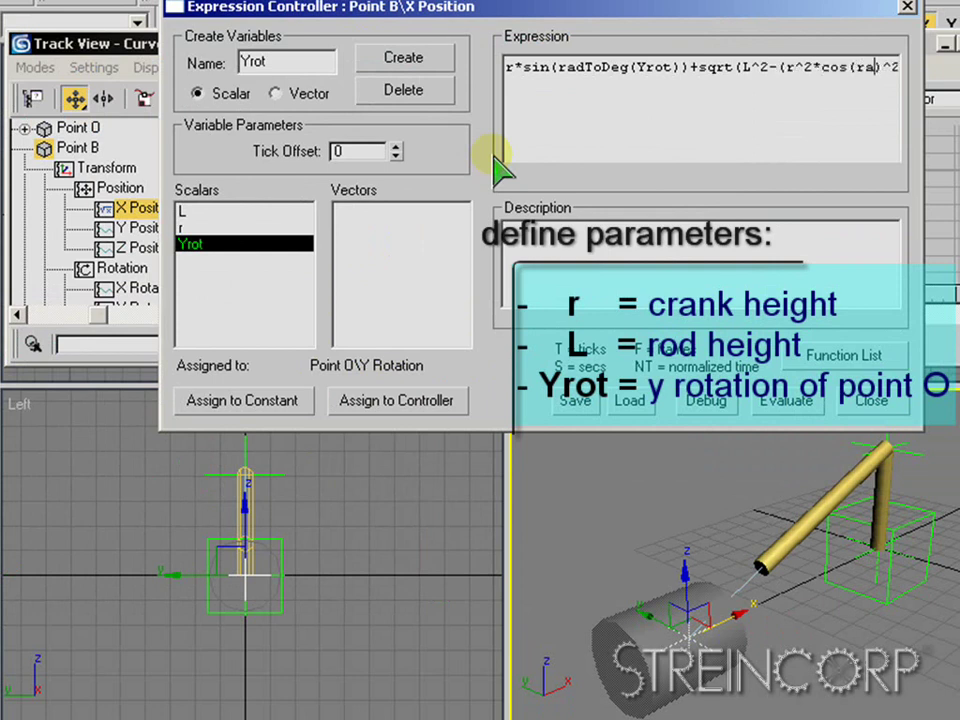
# Complete Point B's X Position expression with radToDeg(Yrot) as the cosine's argument inside the square root.
pyautogui.write('dToDeg(Yrot')
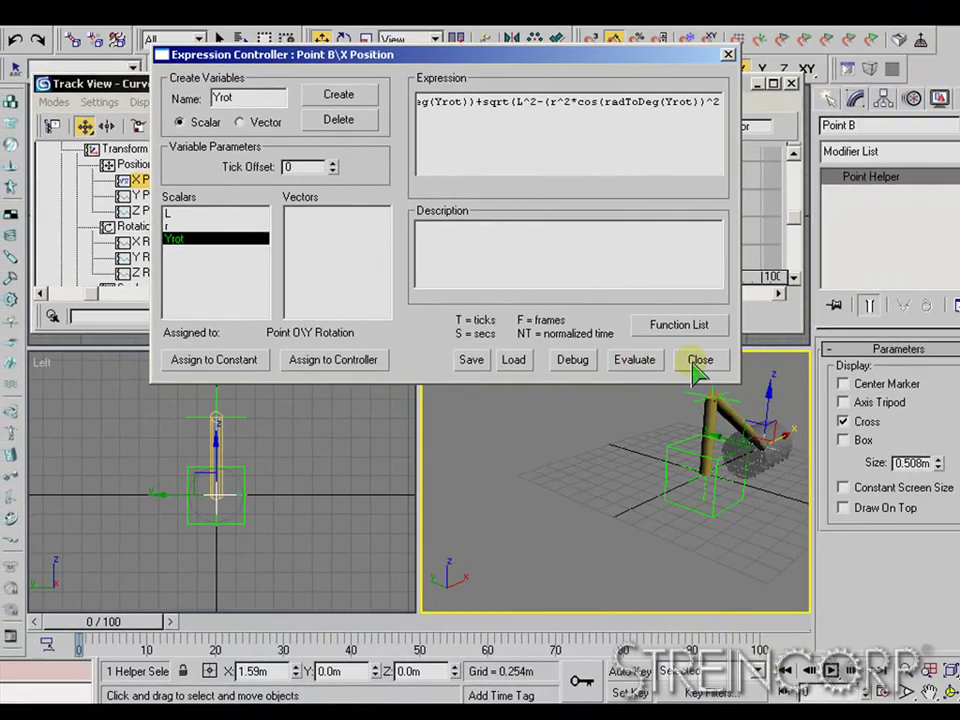
# Close the expression controller and adjust the placement and rotation of the Piston cylinder at Point B.
pyautogui.click(871, 400)
pyautogui.keyDown('alt'); pyautogui.moveTo(610, 459); pyautogui.dragTo(531, 491, button='middle'); pyautogui.keyUp('alt')
pyautogui.click(617, 468)
pyautogui.moveTo(646, 499); pyautogui.dragTo(617, 499, button='middle')
pyautogui.click(617, 499)
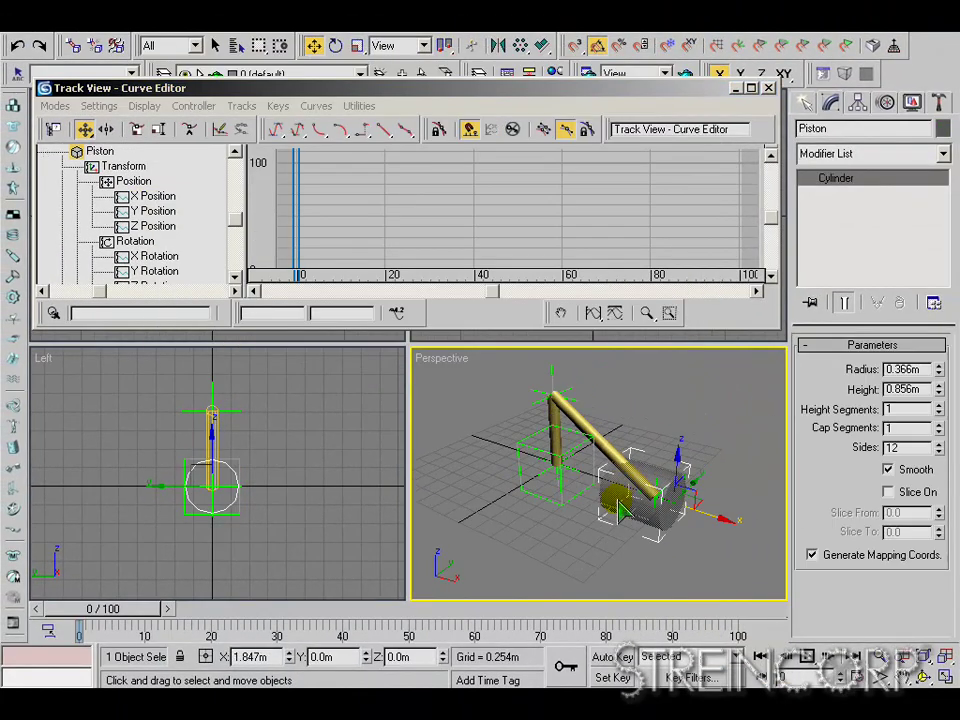
pyautogui.rightClick(735, 470)
pyautogui.click(652, 510)
pyautogui.moveTo(637, 456); pyautogui.dragTo(840, 474)
pyautogui.keyDown('alt'); pyautogui.moveTo(647, 512); pyautogui.dragTo(652, 489, button='middle'); pyautogui.keyUp('alt')
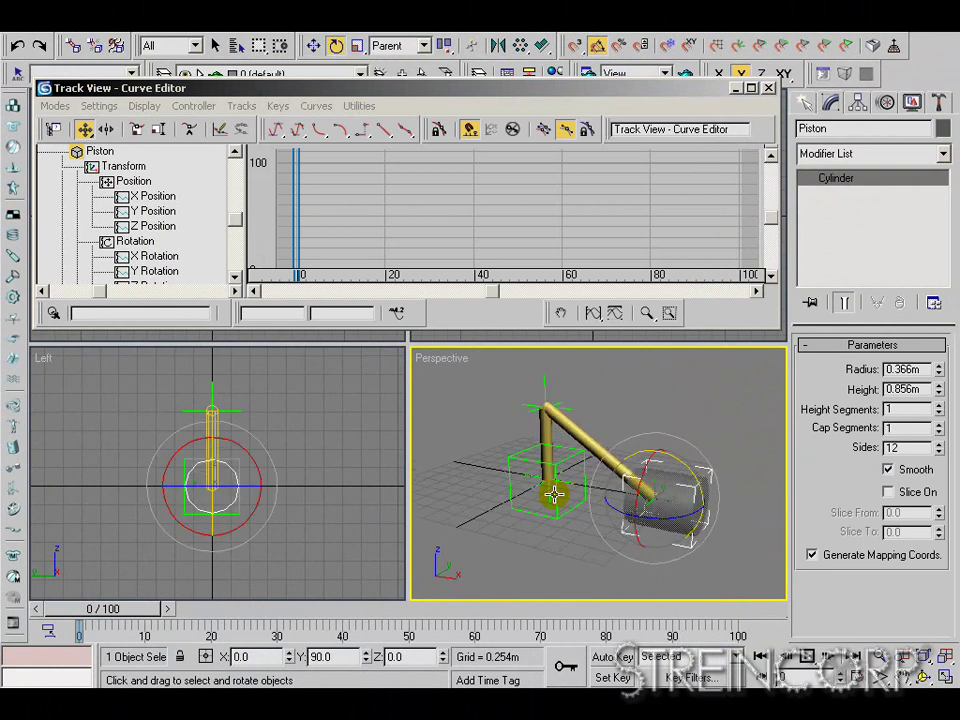
# Examine Point B's X Position curve and scrub the animation to frame 2 to check the mechanism's motion.
pyautogui.press('q')
pyautogui.click(667, 500)
pyautogui.moveTo(546, 257)
pyautogui.mouseDown(button='middle')
pyautogui.moveTo(557, 257)
pyautogui.moveTo(540, 259)
pyautogui.mouseUp(button='middle')
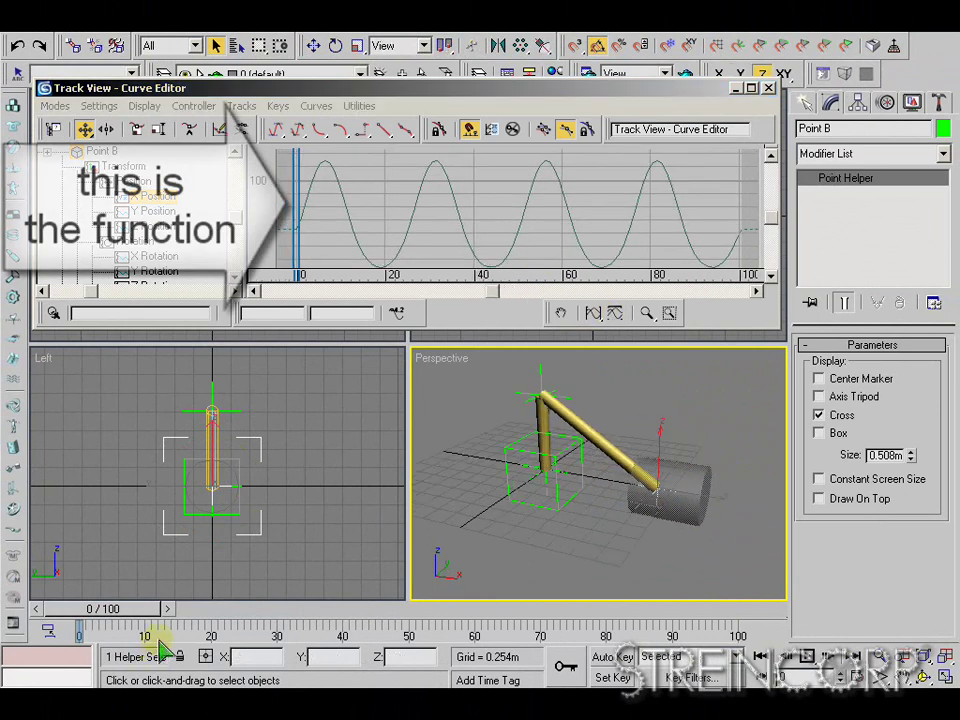
pyautogui.moveTo(124, 617)
pyautogui.mouseDown()
pyautogui.moveTo(318, 620)
pyautogui.moveTo(143, 617)
pyautogui.mouseUp()
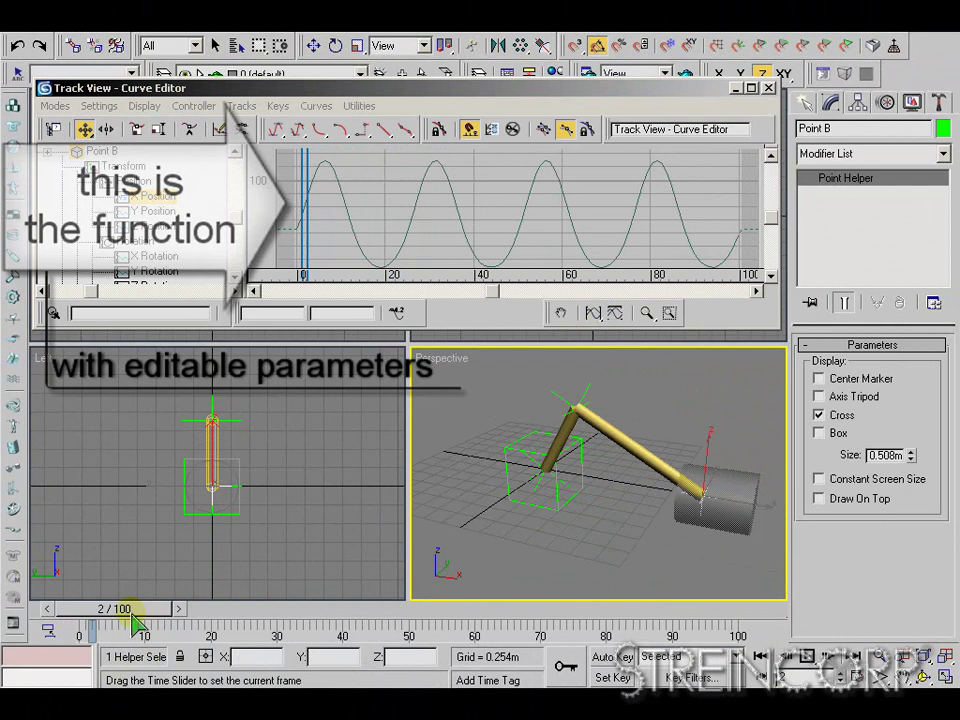
# Try different Height values on the Rod and the Crank to test how the mechanism responds.
pyautogui.click(631, 447)
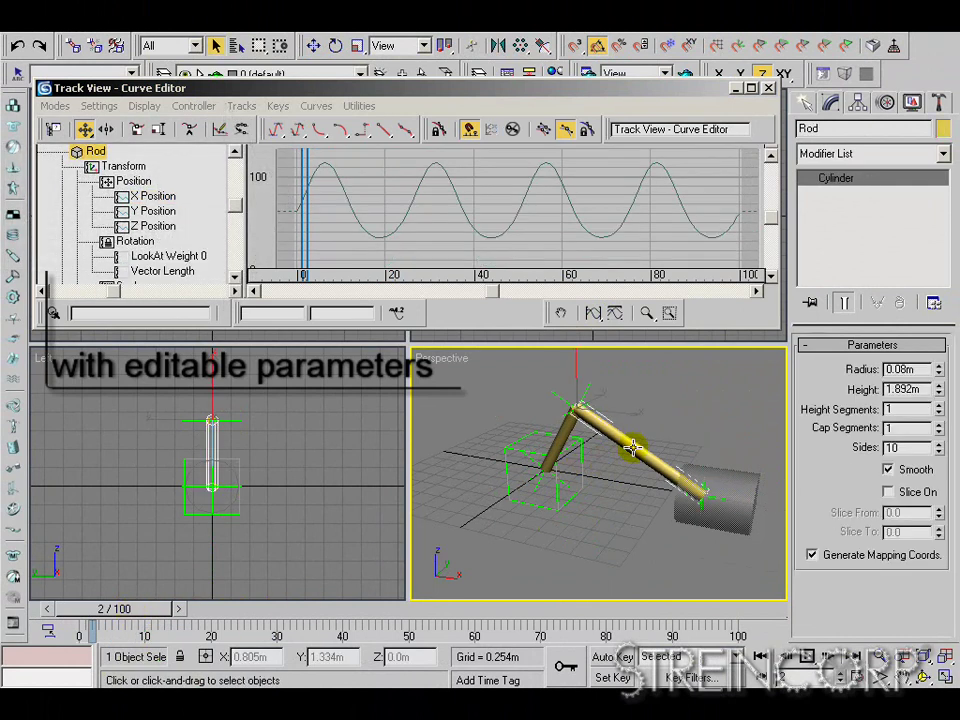
pyautogui.moveTo(937, 391); pyautogui.dragTo(916, 396)
pyautogui.click(568, 428)
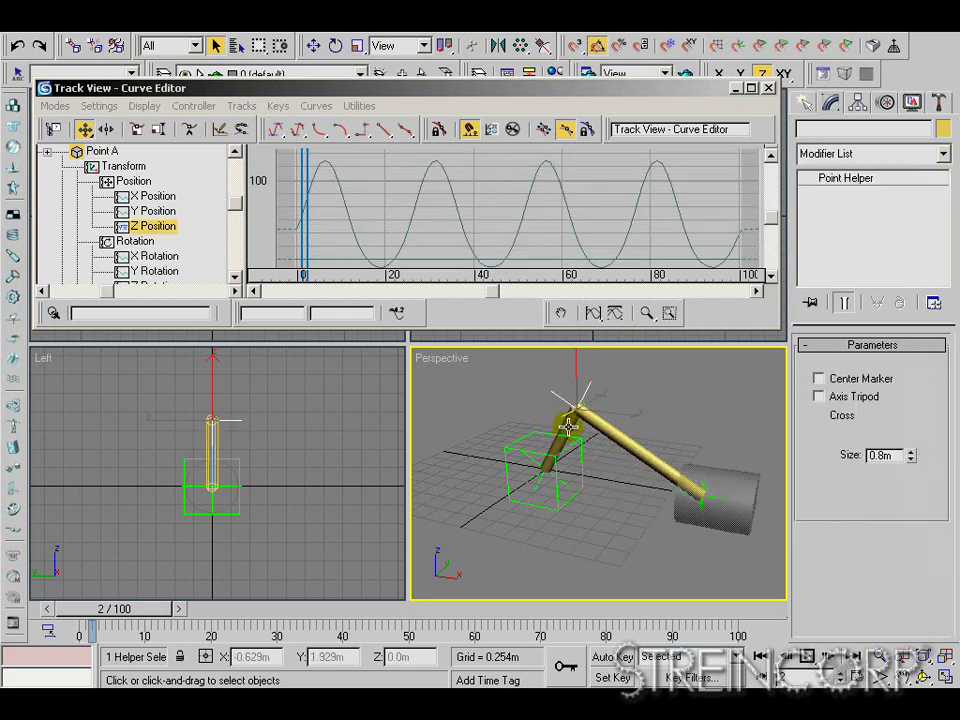
pyautogui.click(572, 441)
pyautogui.moveTo(940, 378); pyautogui.dragTo(916, 427)
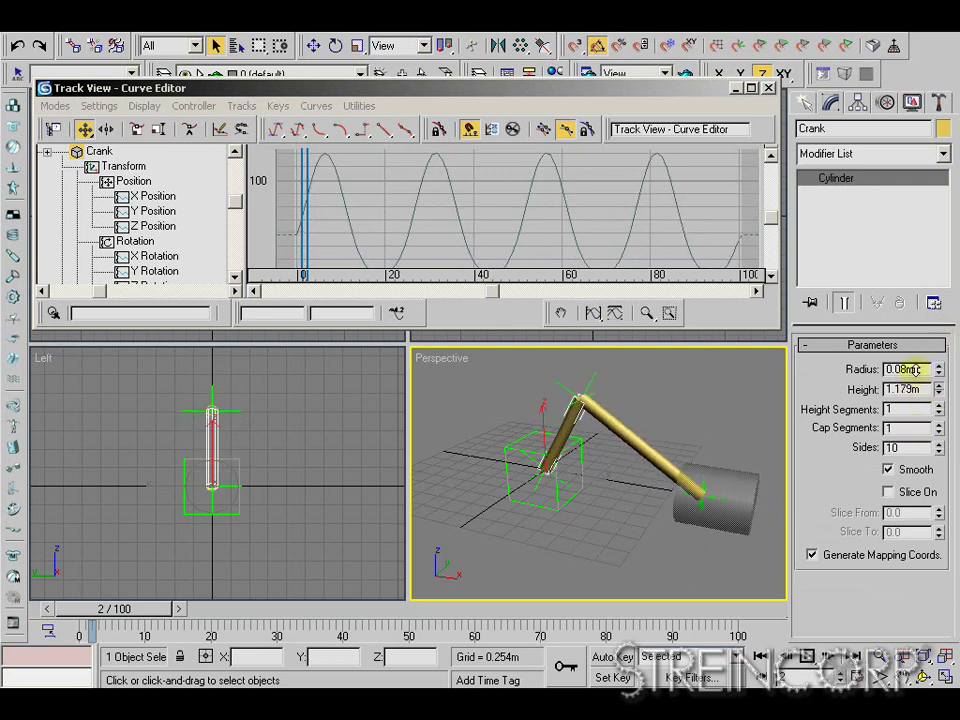
# Close the curve editor, rotate the Chassis dummy freely and scrub the animation to test the mechanism in local coordinates.
pyautogui.click(769, 88)
pyautogui.click(505, 456)
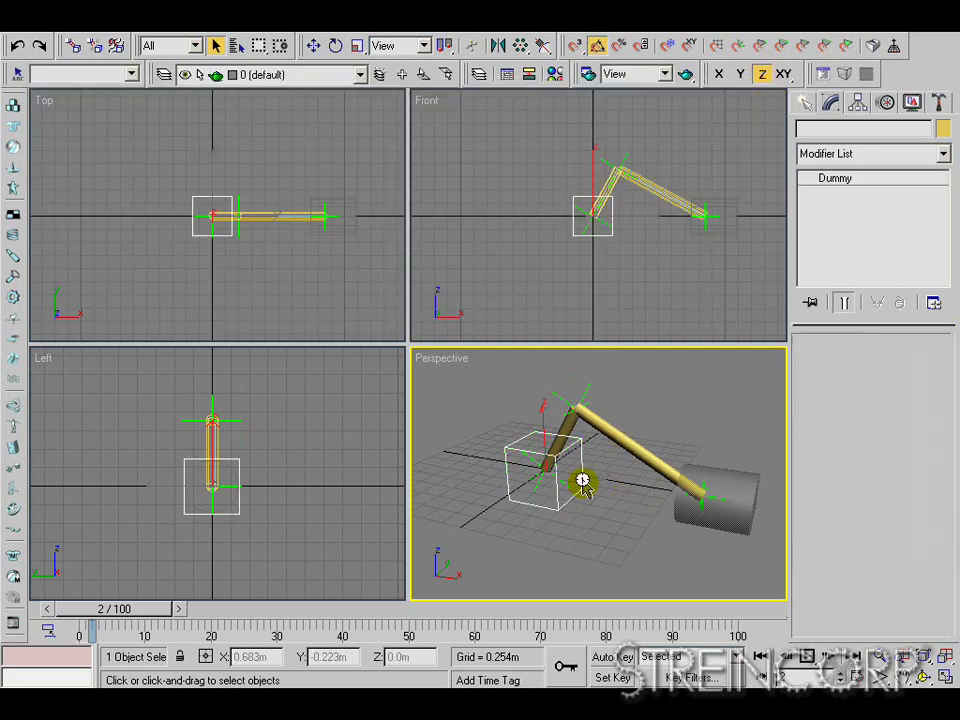
pyautogui.rightClick(505, 472)
pyautogui.click(553, 497)
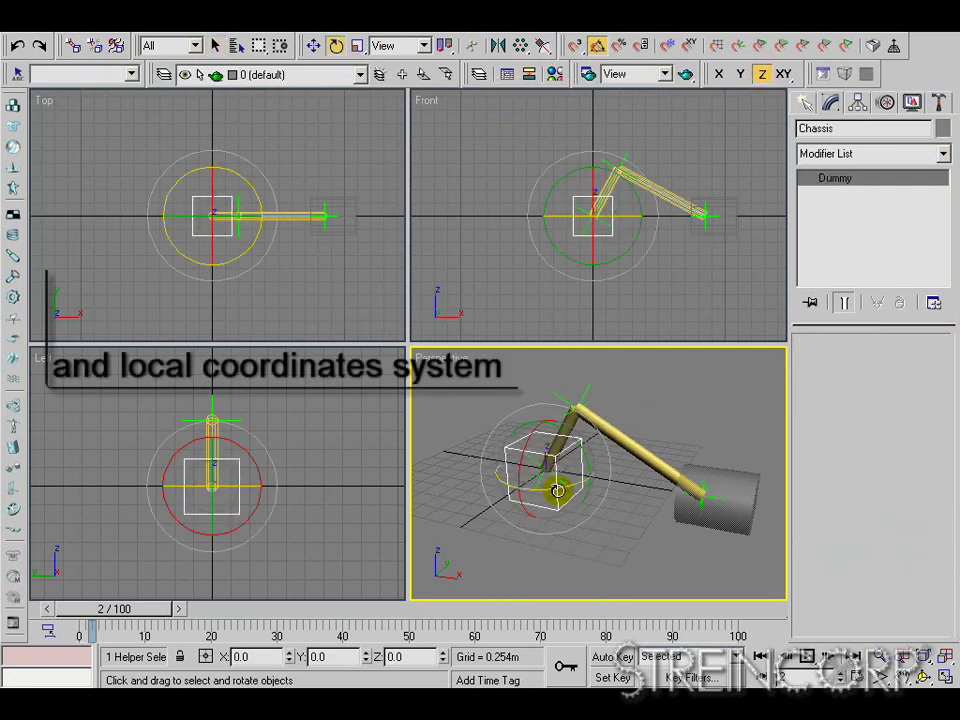
pyautogui.moveTo(549, 467); pyautogui.dragTo(535, 373)
pyautogui.moveTo(146, 617)
pyautogui.mouseDown()
pyautogui.moveTo(420, 624)
pyautogui.moveTo(153, 624)
pyautogui.mouseUp()
pyautogui.press('e')
pyautogui.moveTo(568, 439); pyautogui.dragTo(500, 480)
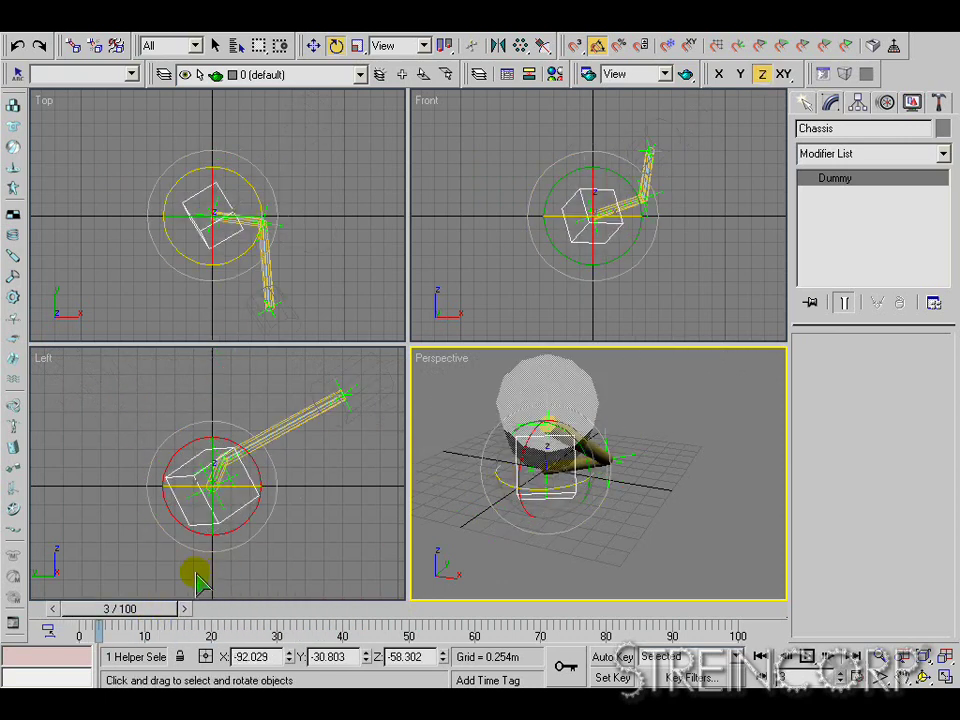
pyautogui.moveTo(165, 613); pyautogui.dragTo(250, 612)
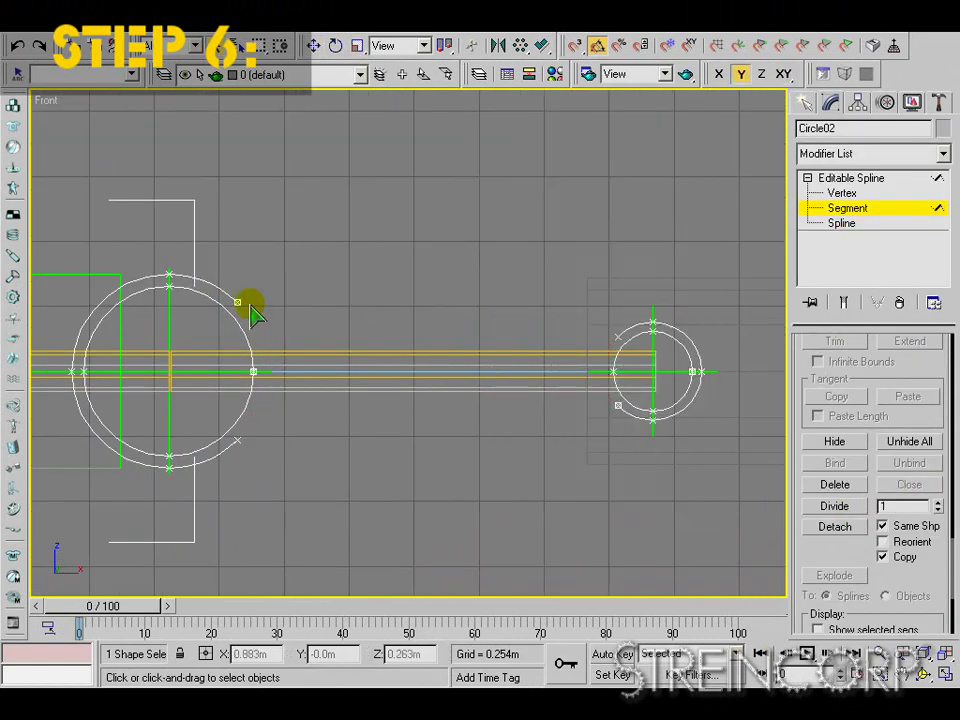
# Connect the open ends of the large and small outer arcs in vertex mode to close the connecting rod outline.
pyautogui.click(842, 193)
pyautogui.scroll(4, 823, 546)
pyautogui.click(834, 396)
pyautogui.moveTo(618, 337); pyautogui.dragTo(137, 303)
pyautogui.click(237, 302)
pyautogui.click(834, 482)
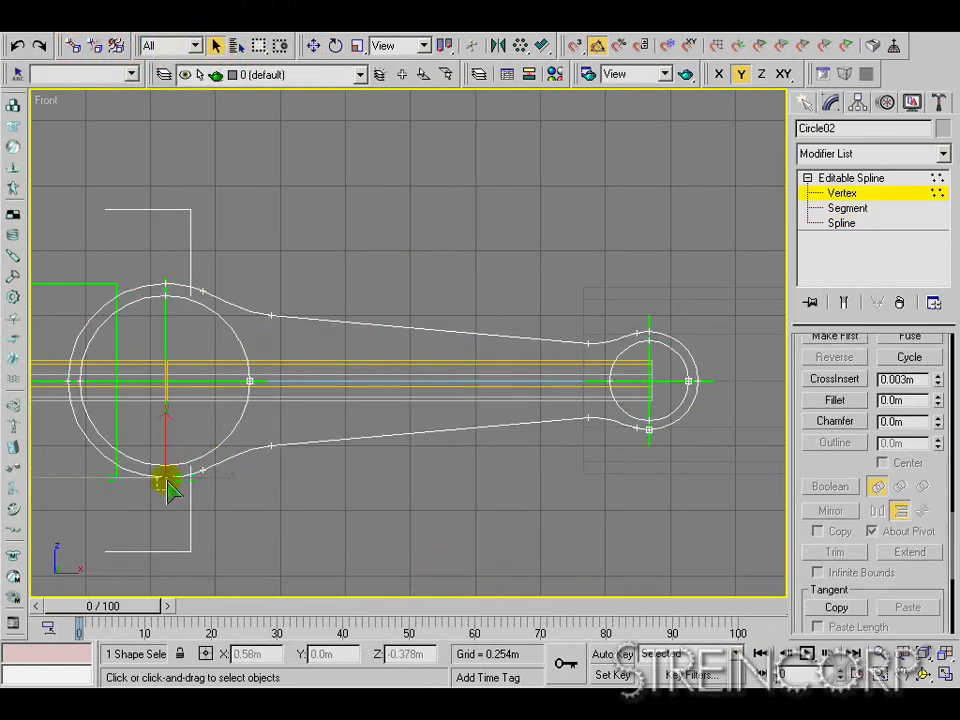
pyautogui.rightClick(648, 430)
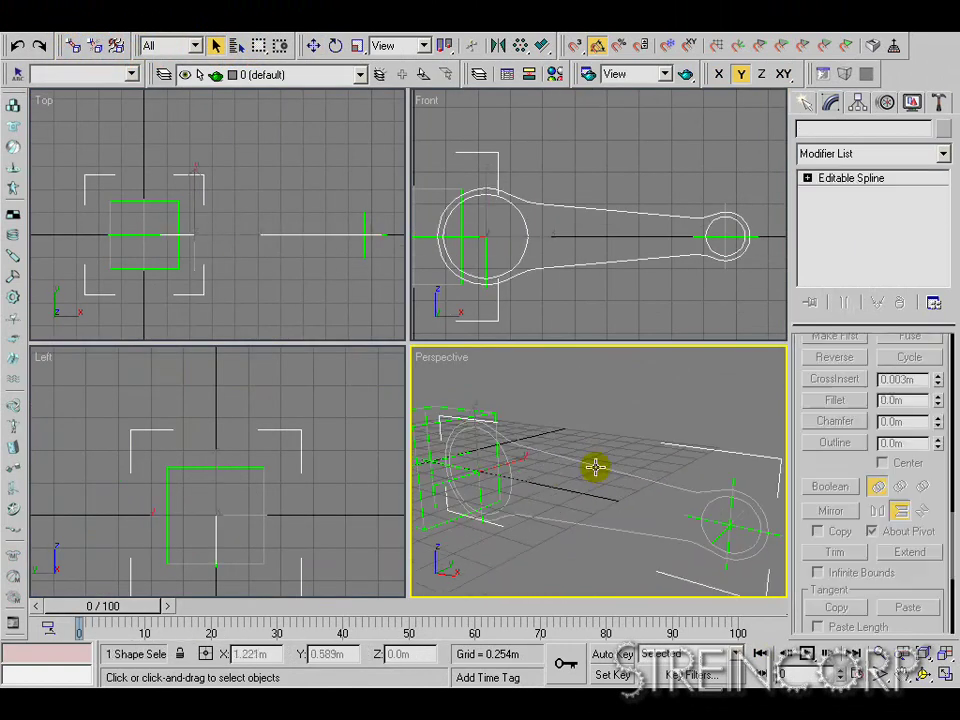
# Turn the rod outline into a thick Editable Poly body with a Symmetry modifier.
pyautogui.click(874, 153)
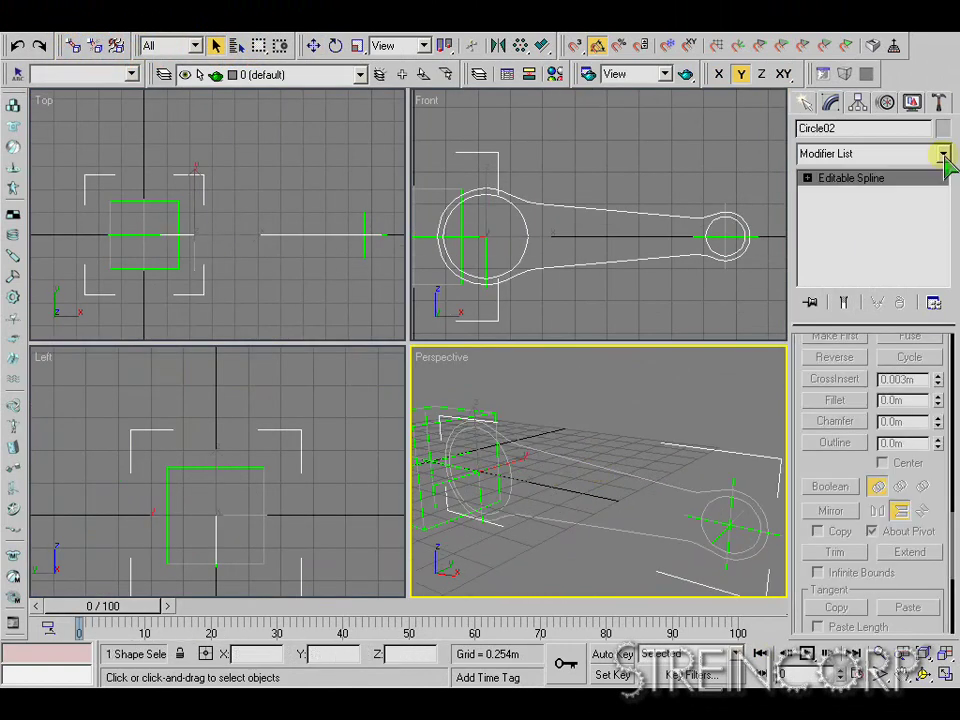
pyautogui.click(846, 454)
pyautogui.click(897, 379)
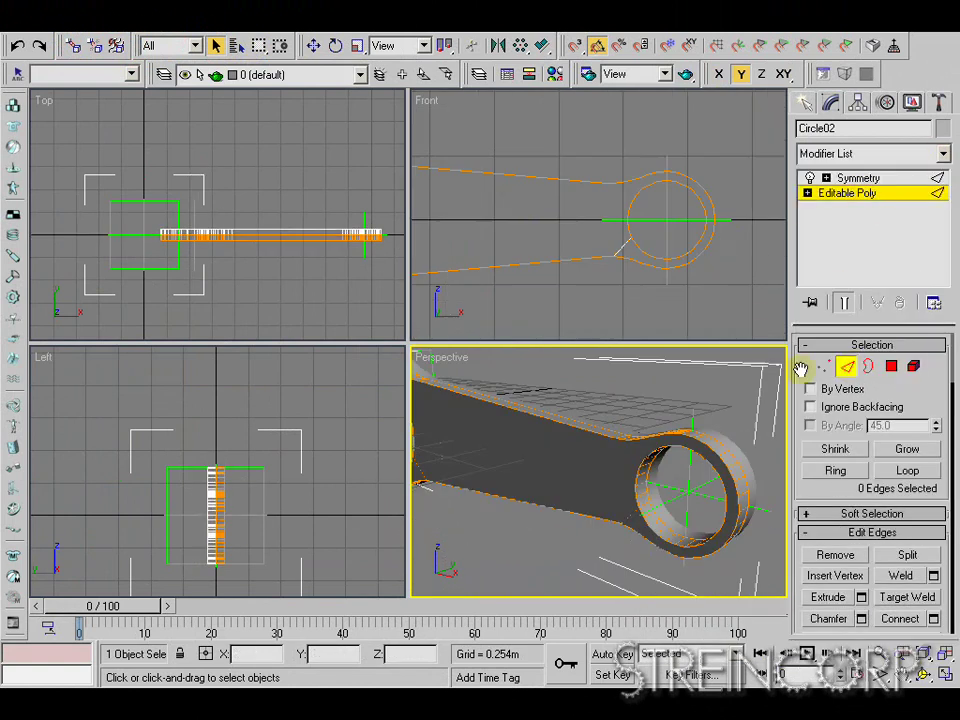
# Connect the inner and outer ring vertices around the rod's large end.
pyautogui.press('1')
pyautogui.click(664, 381)
pyautogui.moveTo(632, 497); pyautogui.dragTo(692, 497, button='middle')
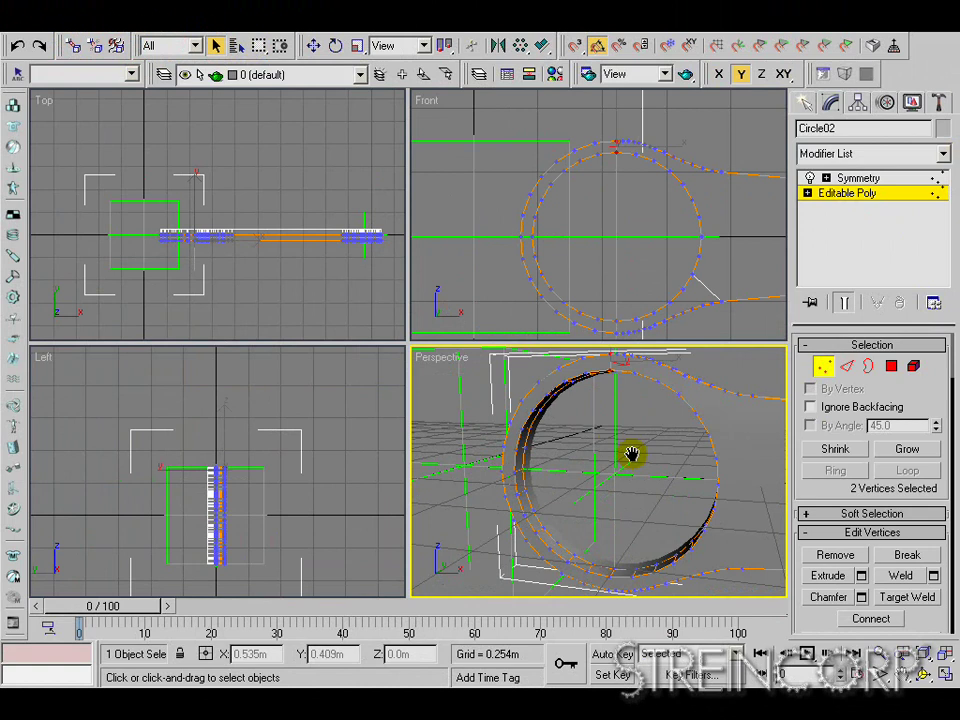
pyautogui.moveTo(632, 454); pyautogui.dragTo(658, 445, button='middle')
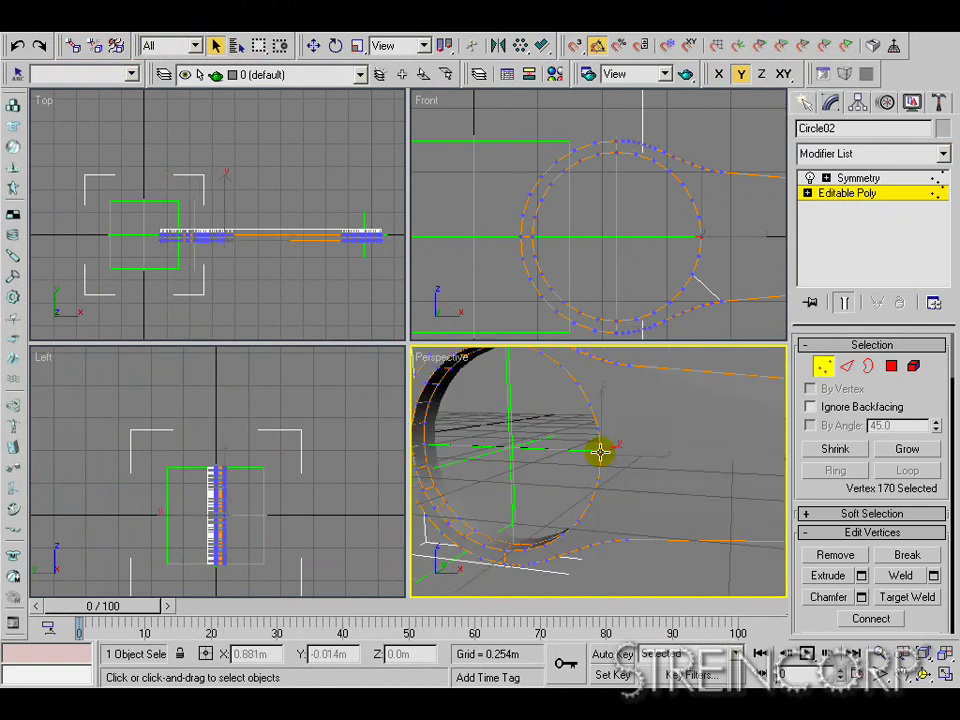
# Select the protruding wall polygons at the small-end hole and delete them.
pyautogui.press('2')
pyautogui.press('3')
pyautogui.click(737, 546)
pyautogui.click(891, 366)
pyautogui.moveTo(143, 197); pyautogui.dragTo(375, 192)
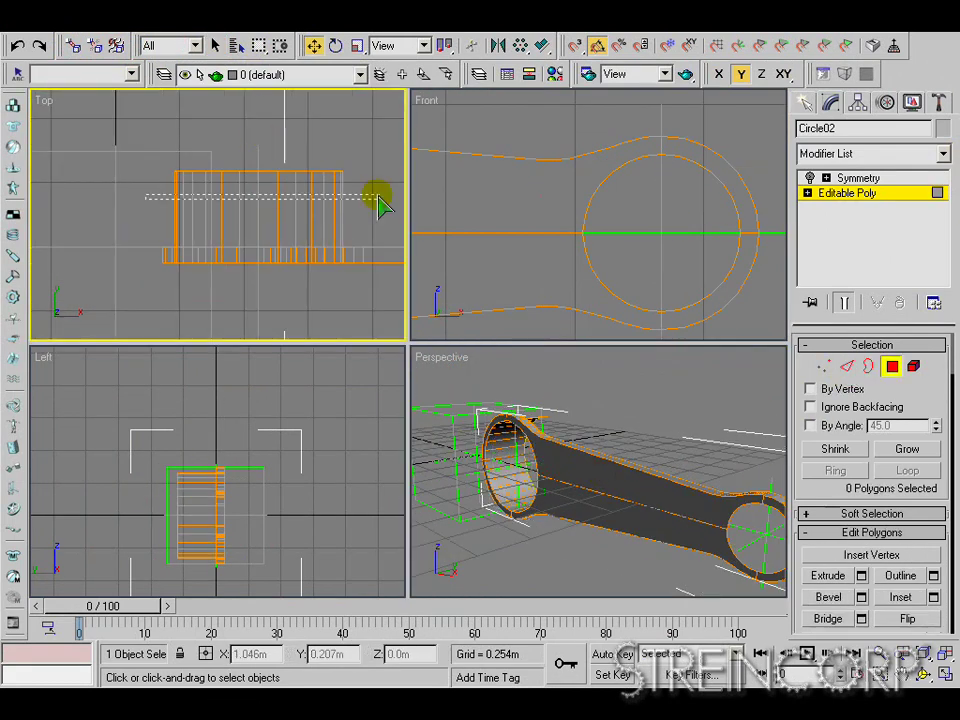
pyautogui.press('Delete')
# Enlarge the edge loop of the small-end hole slightly.
pyautogui.moveTo(610, 490); pyautogui.dragTo(565, 455, button='middle')
pyautogui.click(846, 366)
pyautogui.press('r')
pyautogui.moveTo(689, 226); pyautogui.dragTo(689, 219)
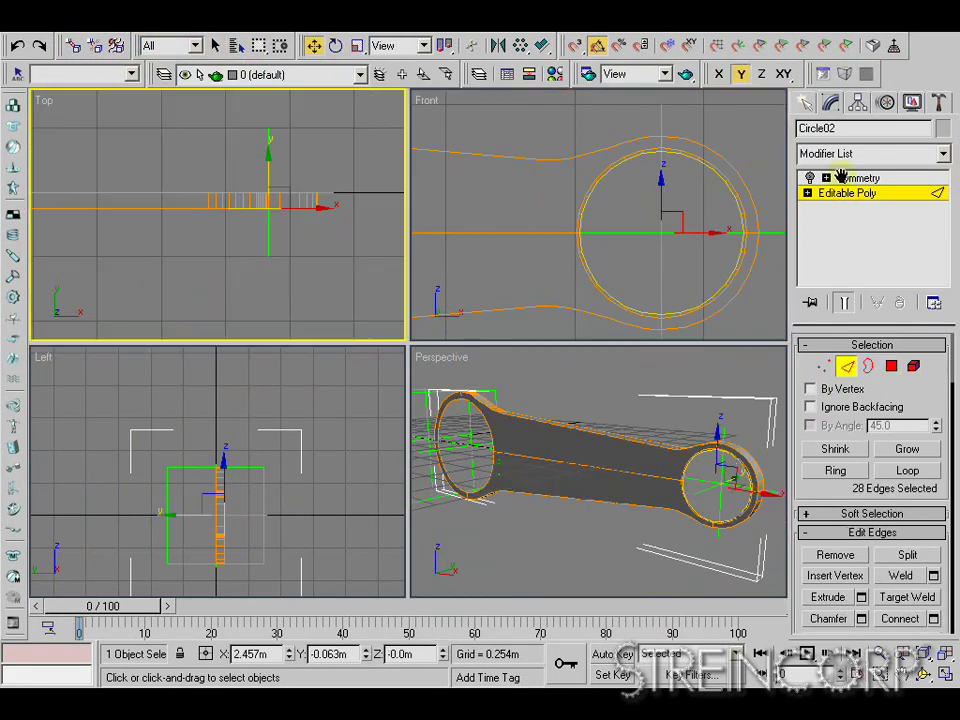
# Build the small-end collar by extruding and scaling the hole's edge loop, finishing with the inner wall.
pyautogui.scroll(3, 300, 210)
pyautogui.keyDown('shift'); pyautogui.moveTo(199, 223); pyautogui.dragTo(199, 246); pyautogui.keyUp('shift')
pyautogui.press('r')
pyautogui.moveTo(672, 222); pyautogui.dragTo(672, 250)
pyautogui.click(313, 45)
pyautogui.keyDown('shift'); pyautogui.moveTo(203, 219); pyautogui.dragTo(203, 150); pyautogui.keyUp('shift')
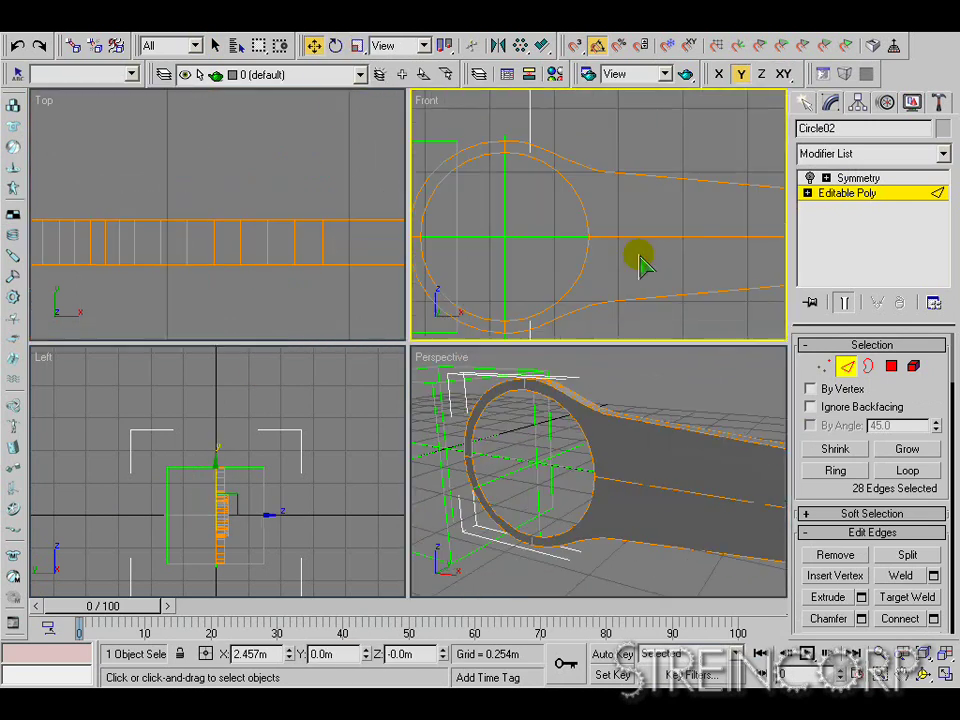
# Build the large-end collar by scaling the hole's edge loop and extruding it back as the inner wall.
pyautogui.press('r')
pyautogui.click(358, 46)
pyautogui.moveTo(523, 227); pyautogui.dragTo(508, 250)
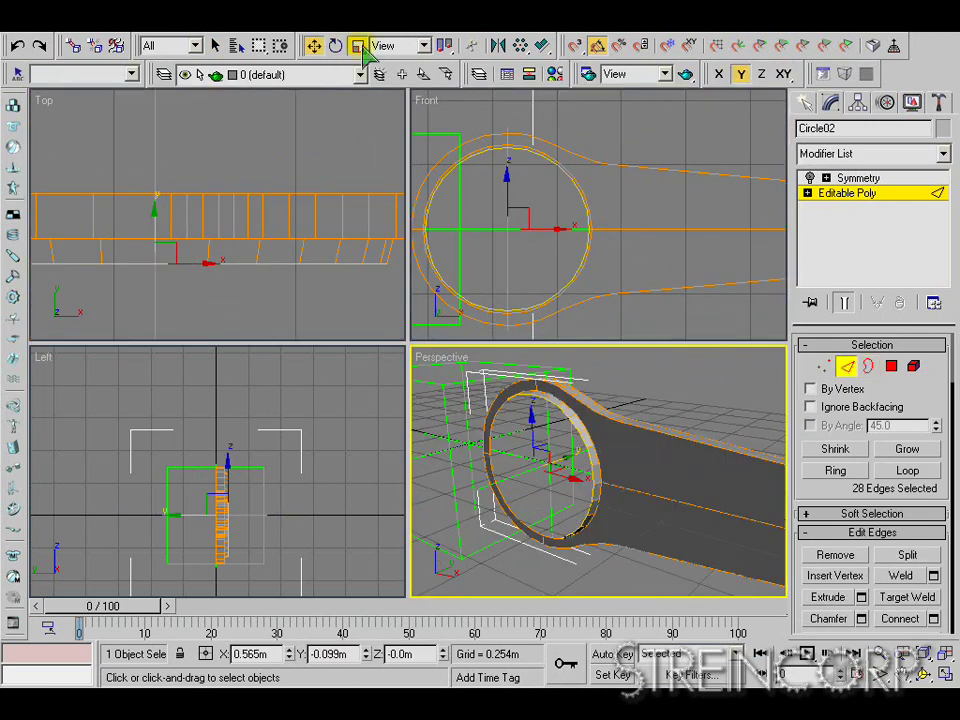
pyautogui.click(313, 45)
pyautogui.keyDown('shift'); pyautogui.moveTo(155, 230); pyautogui.dragTo(155, 171); pyautogui.keyUp('shift')
# Select the large-end collar polygons and assign them a smoothing group.
pyautogui.press('4')
pyautogui.scroll(-2, 508, 228)
pyautogui.keyDown('alt'); pyautogui.moveTo(545, 465); pyautogui.dragTo(520, 458, button='middle'); pyautogui.keyUp('alt')
pyautogui.scroll(-1, 206, 263)
pyautogui.moveTo(206, 263); pyautogui.dragTo(180, 263, button='middle')
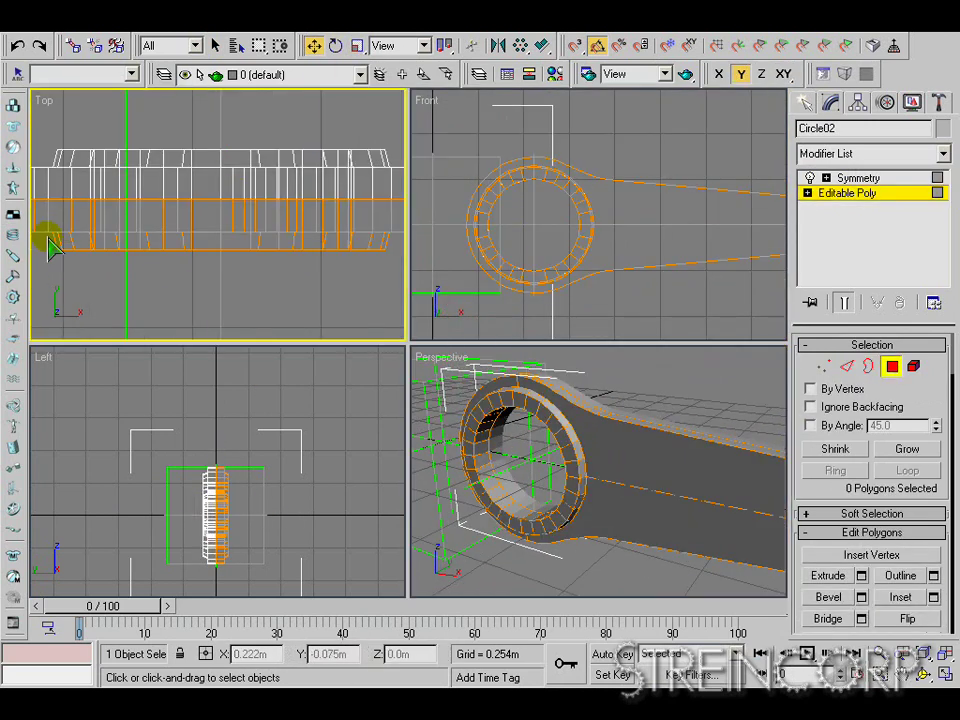
pyautogui.moveTo(67, 228); pyautogui.dragTo(385, 243)
pyautogui.moveTo(804, 590); pyautogui.dragTo(804, 253)
pyautogui.click(811, 559)
# Select the rim edges of the small-end collar and chamfer them.
pyautogui.scroll(-2, 222, 227)
pyautogui.moveTo(370, 227); pyautogui.dragTo(161, 227, button='middle')
pyautogui.press('2')
pyautogui.keyDown('alt'); pyautogui.moveTo(545, 465); pyautogui.dragTo(500, 430, button='middle'); pyautogui.keyUp('alt')
pyautogui.scroll(4, 641, 461)
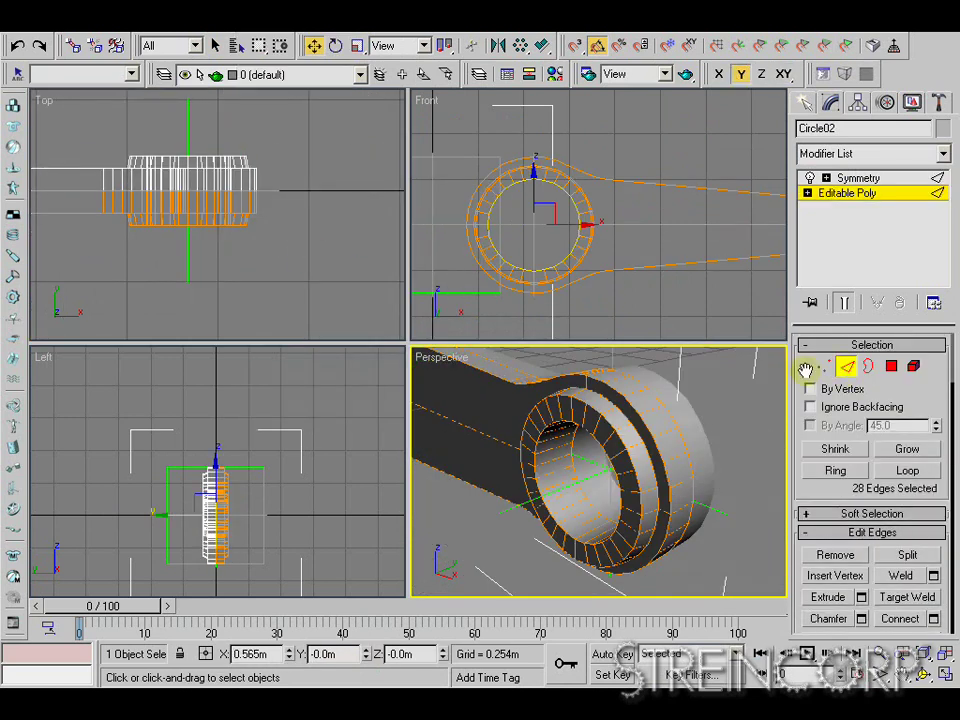
pyautogui.keyDown('alt'); pyautogui.moveTo(641, 461); pyautogui.dragTo(590, 465, button='middle'); pyautogui.keyUp('alt')
pyautogui.press('1')
pyautogui.scroll(-3, 217, 230)
pyautogui.moveTo(66, 242); pyautogui.dragTo(398, 225)
pyautogui.moveTo(316, 253); pyautogui.dragTo(279, 253, button='middle')
pyautogui.scroll(5, 340, 240)
pyautogui.moveTo(85, 270); pyautogui.dragTo(370, 225)
pyautogui.click(847, 366)
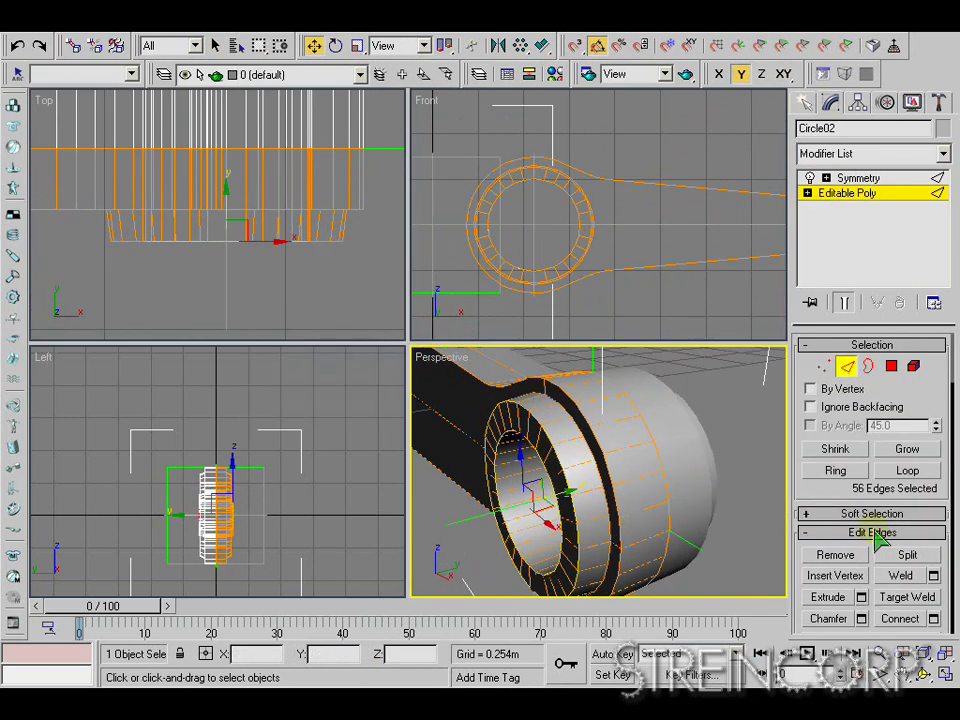
pyautogui.click(861, 618)
pyautogui.click(471, 360)
# Select the chamfered collar polygons, adjust their smoothing and leave polygon editing.
pyautogui.press('4')
pyautogui.scroll(3, 193, 260)
pyautogui.moveTo(72, 250); pyautogui.dragTo(400, 232)
pyautogui.moveTo(805, 590); pyautogui.dragTo(805, 279)
pyautogui.click(862, 194)
pyautogui.keyDown('alt'); pyautogui.moveTo(560, 500); pyautogui.dragTo(635, 536, button='middle'); pyautogui.keyUp('alt')
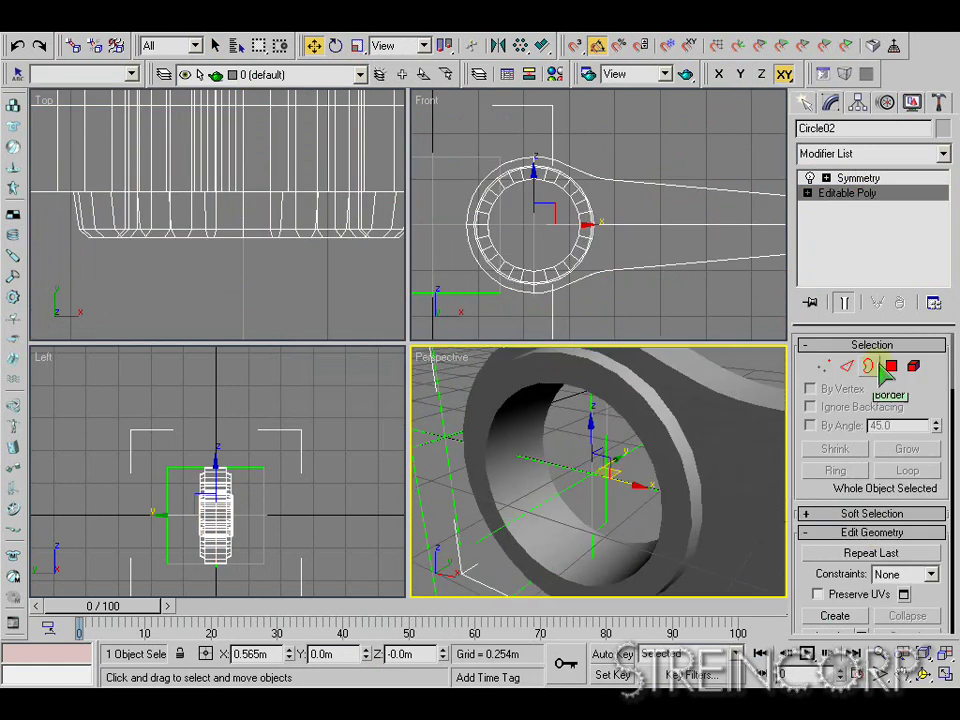
# Chamfer the rim edges of the large-end collar by 0.008 m.
pyautogui.press('1')
pyautogui.scroll(-4, 200, 219)
pyautogui.keyDown('alt'); pyautogui.moveTo(620, 470); pyautogui.dragTo(560, 470, button='middle'); pyautogui.keyUp('alt')
pyautogui.scroll(3, 160, 225)
pyautogui.moveTo(149, 188); pyautogui.dragTo(146, 197)
pyautogui.press('2')
pyautogui.moveTo(804, 590); pyautogui.dragTo(804, 496)
pyautogui.click(861, 525)
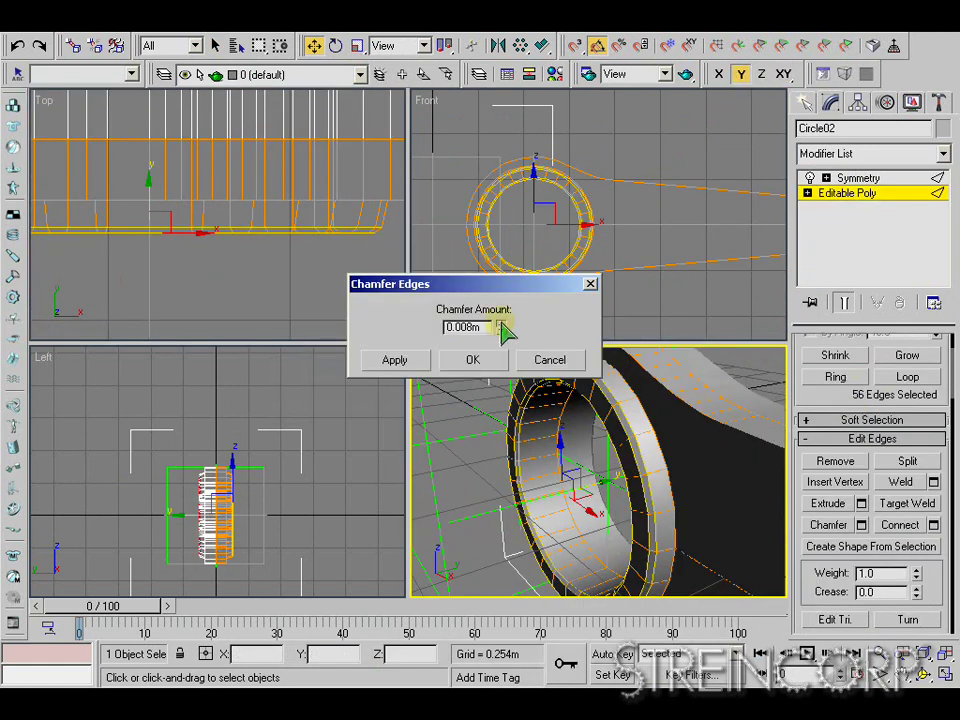
pyautogui.click(472, 360)
# Connect vertices between the collar and the shank's corners at the rod's large end.
pyautogui.click(847, 193)
pyautogui.click(891, 366)
pyautogui.moveTo(150, 215); pyautogui.dragTo(216, 226, button='middle')
pyautogui.click(858, 178)
pyautogui.scroll(-5, 561, 418)
pyautogui.click(847, 193)
pyautogui.click(811, 366)
pyautogui.click(582, 400)
pyautogui.keyDown('ctrl'); pyautogui.click(617, 418); pyautogui.keyUp('ctrl')
pyautogui.keyDown('alt'); pyautogui.moveTo(600, 450); pyautogui.dragTo(620, 414, button='middle'); pyautogui.keyUp('alt')
pyautogui.click(600, 497)
# Connect vertices between the collar and the shank's corners at the rod's small end.
pyautogui.moveTo(740, 470); pyautogui.dragTo(470, 440, button='middle')
pyautogui.click(640, 402)
pyautogui.keyDown('ctrl'); pyautogui.click(607, 389); pyautogui.keyUp('ctrl')
pyautogui.click(609, 508)
# Inset the two large shank face polygons as a group by 0.034 m.
pyautogui.press('4')
pyautogui.keyDown('ctrl'); pyautogui.click(655, 471); pyautogui.keyUp('ctrl')
pyautogui.click(933, 597)
pyautogui.moveTo(388, 338); pyautogui.dragTo(390, 325)
pyautogui.moveTo(300, 288); pyautogui.dragTo(401, 154)
pyautogui.hotkey('alt', 'w')
pyautogui.moveTo(489, 205); pyautogui.dragTo(484, 189)
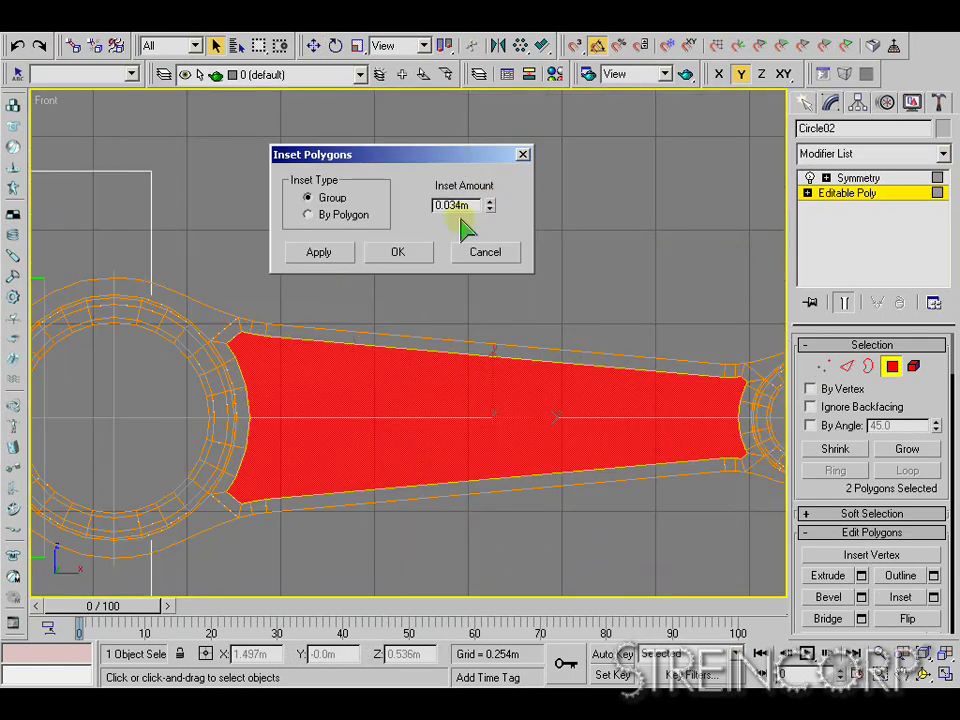
pyautogui.click(398, 252)
# Connect the shank's lengthwise edges with three crosswise segments.
pyautogui.press('1')
pyautogui.moveTo(398, 320); pyautogui.dragTo(364, 266, button='middle')
pyautogui.click(229, 282)
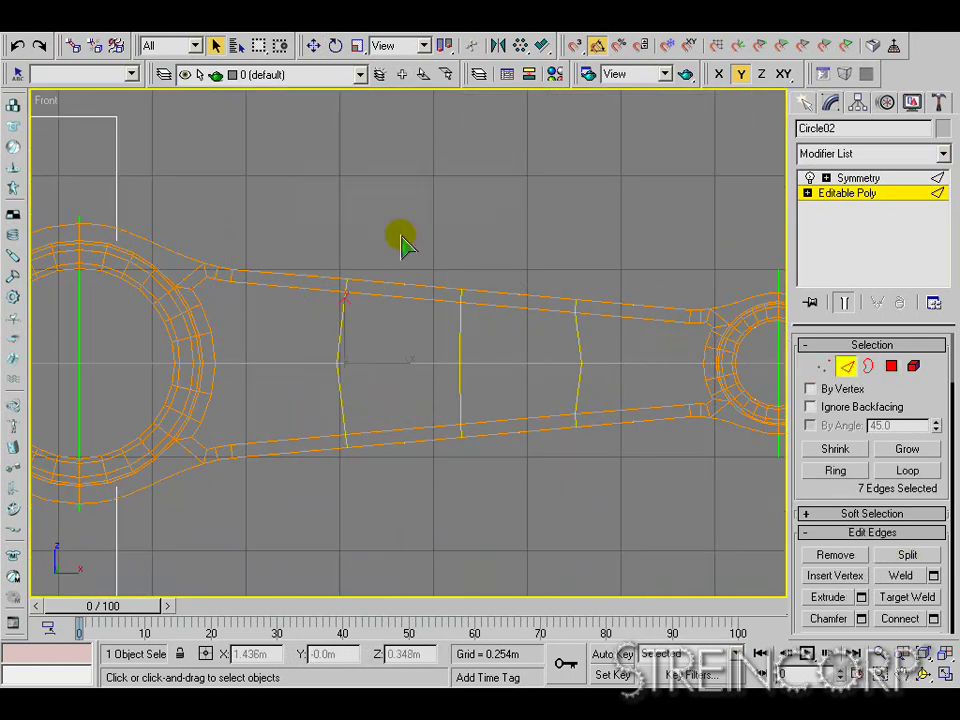
# Move and scale the inset's corner vertices near the large end to round the recess outline.
pyautogui.press('1')
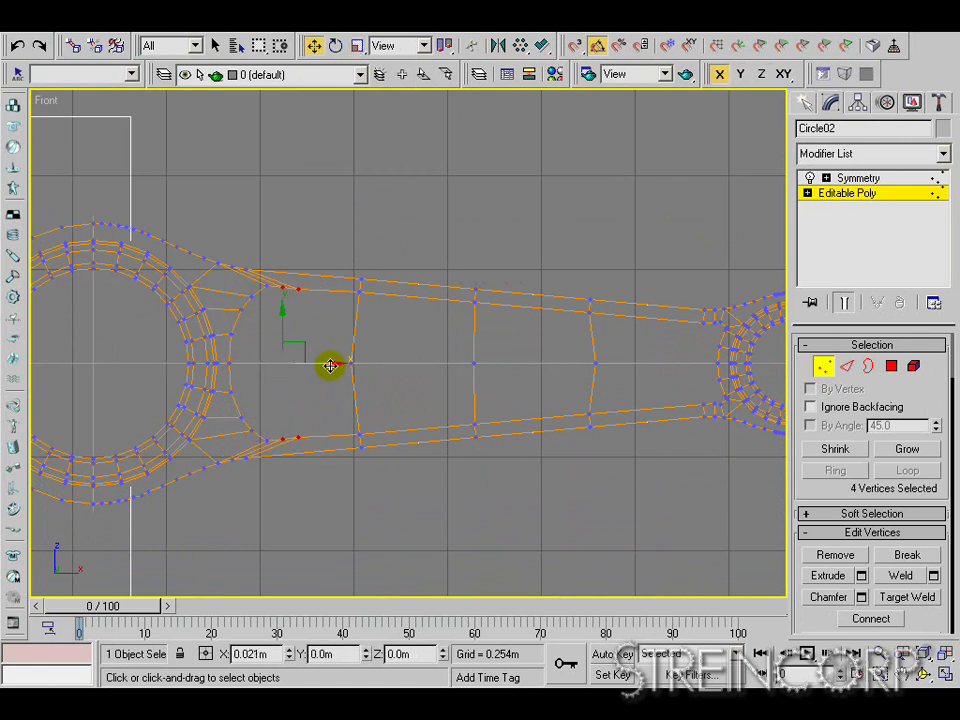
pyautogui.click(299, 288)
pyautogui.press('w')
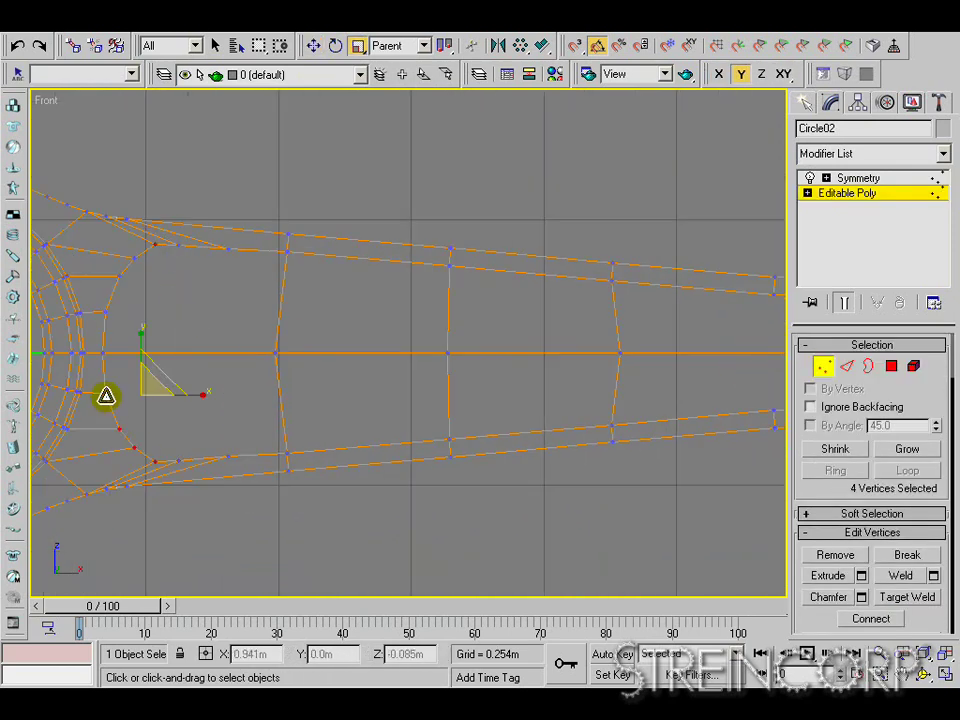
pyautogui.moveTo(391, 290); pyautogui.dragTo(435, 343)
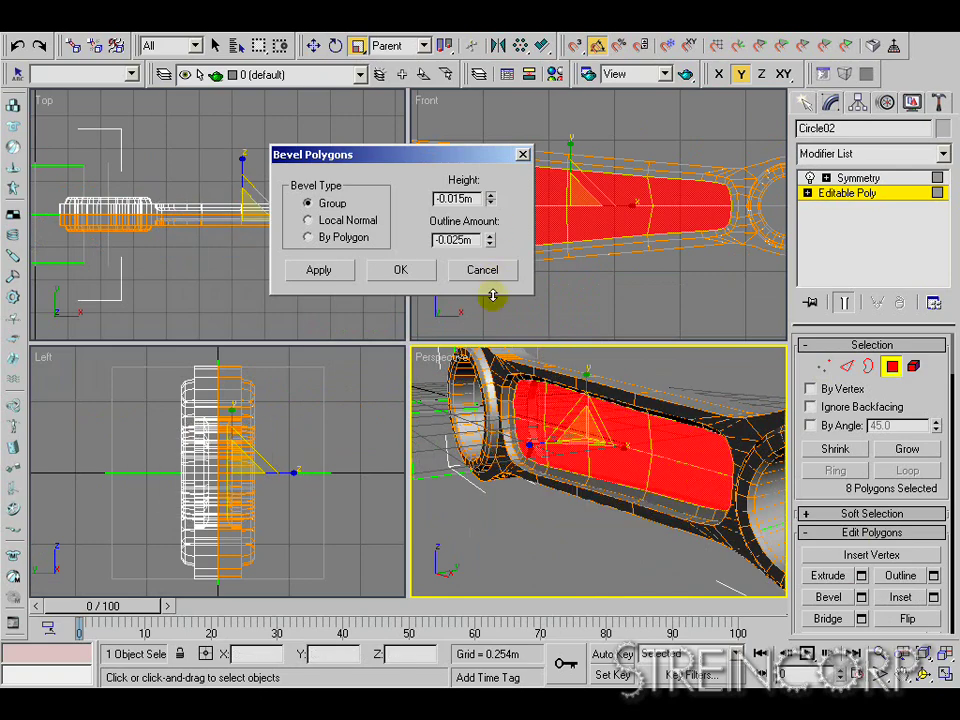
# Bevel the eight recess polygons as a group with a height of -0.015 m, and scale the recess floor vertices near the large end.
pyautogui.moveTo(492, 295); pyautogui.dragTo(484, 258)
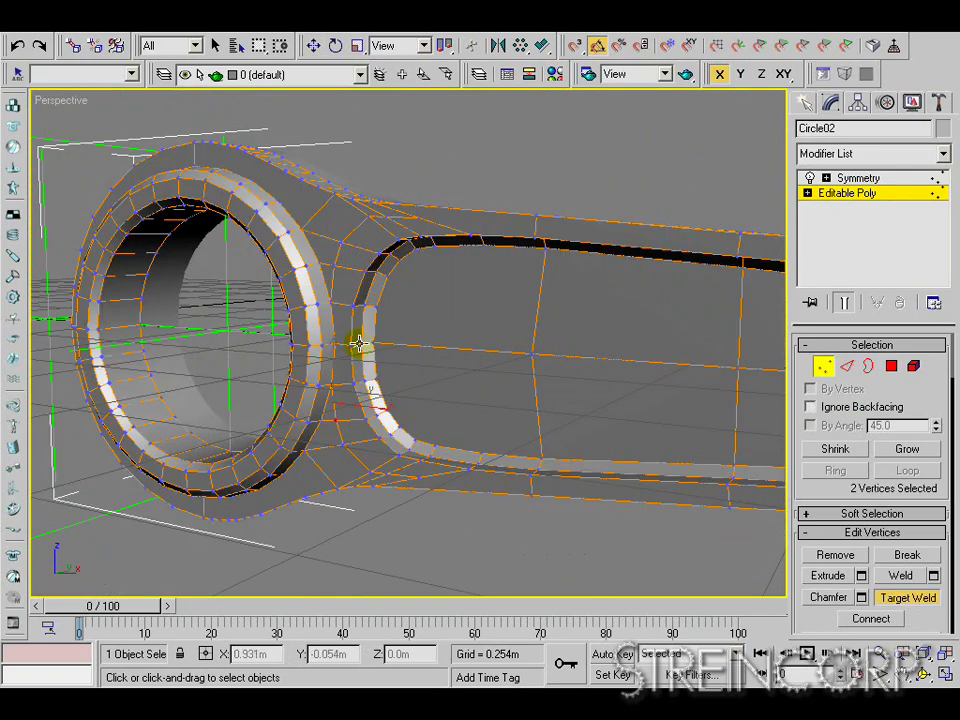
pyautogui.keyDown('alt'); pyautogui.moveTo(470, 330); pyautogui.dragTo(478, 325, button='middle'); pyautogui.keyUp('alt')
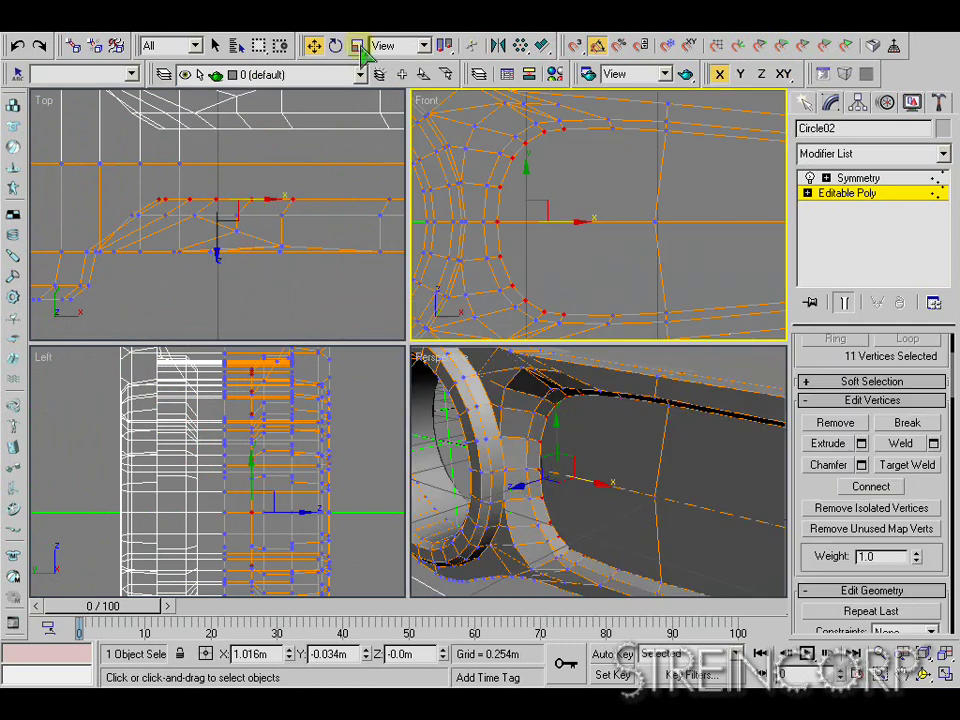
pyautogui.click(358, 46)
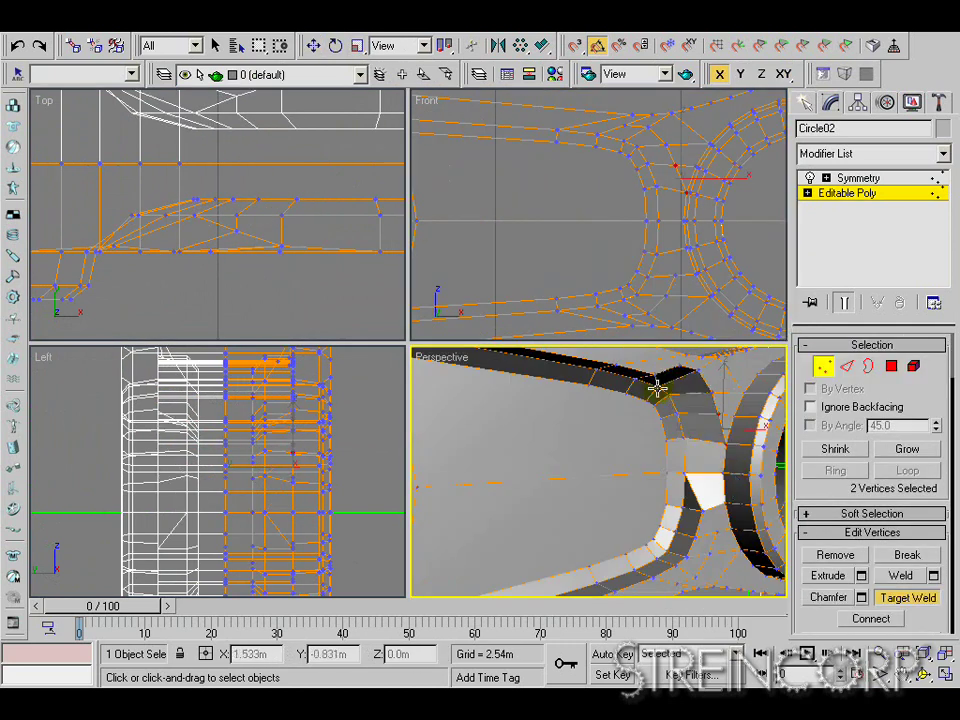
# Target-weld the recess corner vertices at the small end and shift neighbouring vertices in depth to clean up the transition.
pyautogui.click(662, 557)
pyautogui.rightClick(662, 557)
pyautogui.click(662, 540)
pyautogui.keyDown('ctrl'); pyautogui.click(651, 384); pyautogui.keyUp('ctrl')
pyautogui.scroll(3, 236, 208)
pyautogui.moveTo(251, 182); pyautogui.dragTo(251, 170)
pyautogui.keyDown('alt'); pyautogui.moveTo(651, 461); pyautogui.dragTo(716, 440, button='middle'); pyautogui.keyUp('alt')
pyautogui.keyDown('ctrl'); pyautogui.click(716, 404); pyautogui.keyUp('ctrl')
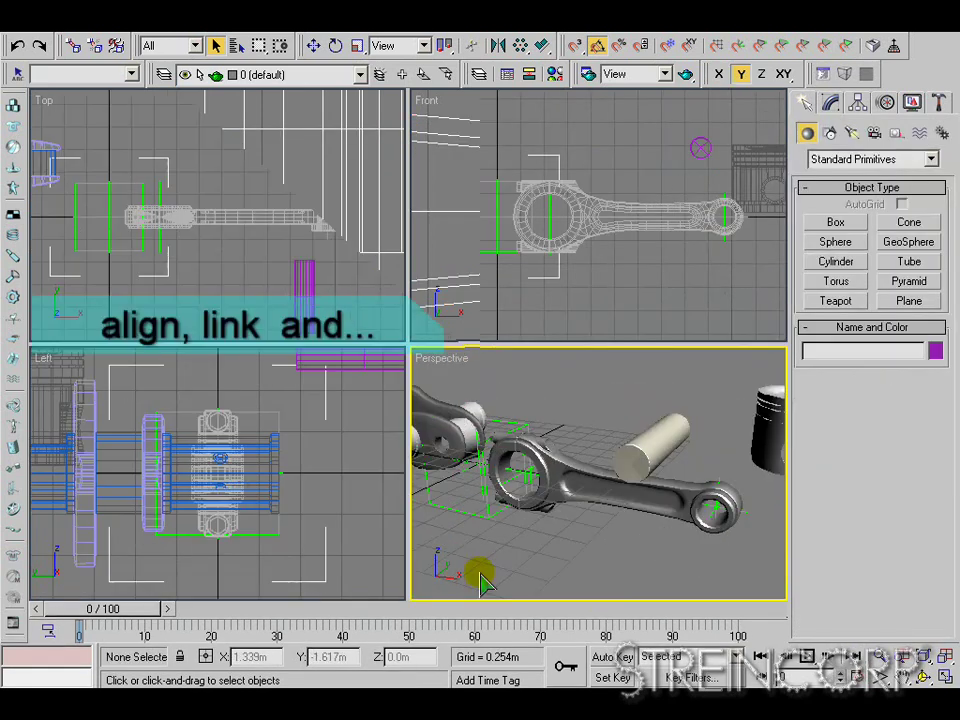
# Unhide the yellow virtual rod and align the crankshaft with the rig's crank centre at X, Y and Z 0.0 m.
pyautogui.rightClick(489, 540)
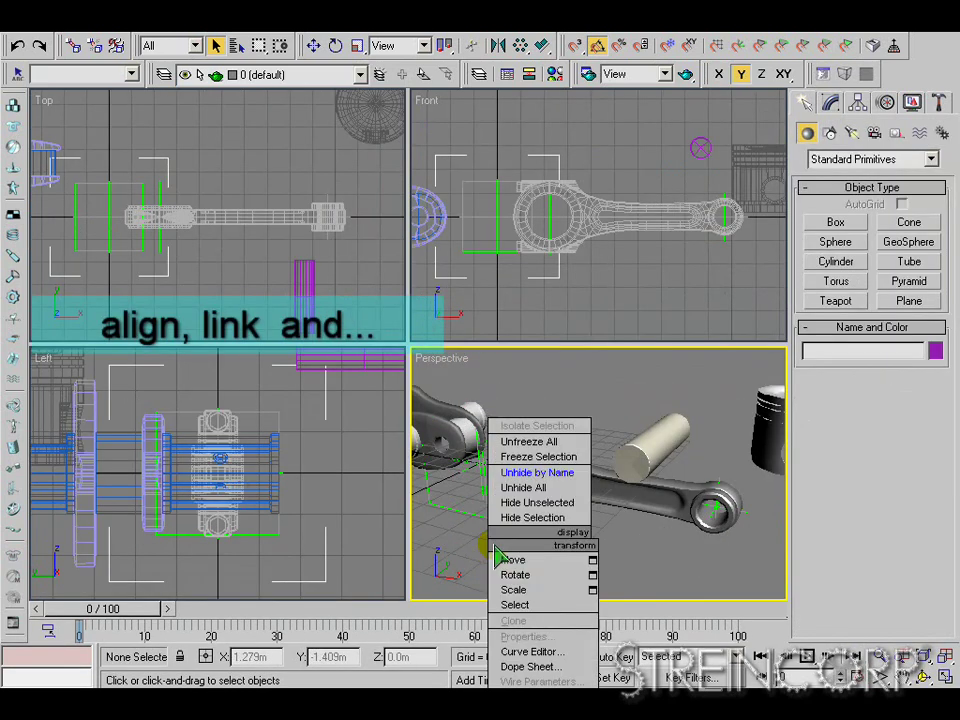
pyautogui.click(538, 469)
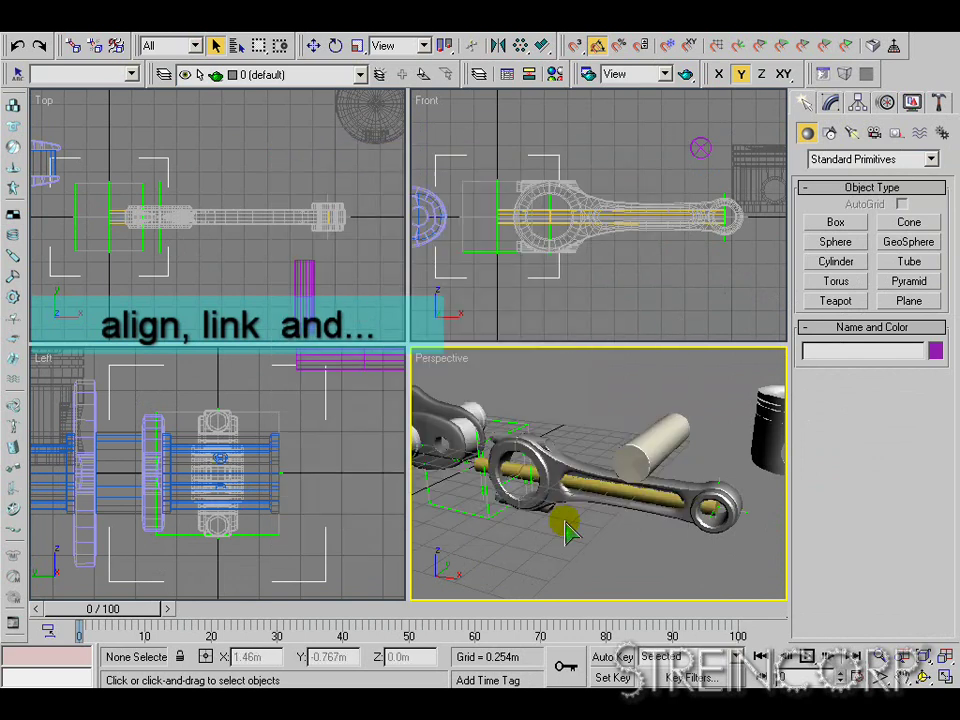
pyautogui.keyDown('alt'); pyautogui.moveTo(564, 514); pyautogui.dragTo(522, 443, button='middle'); pyautogui.keyUp('alt')
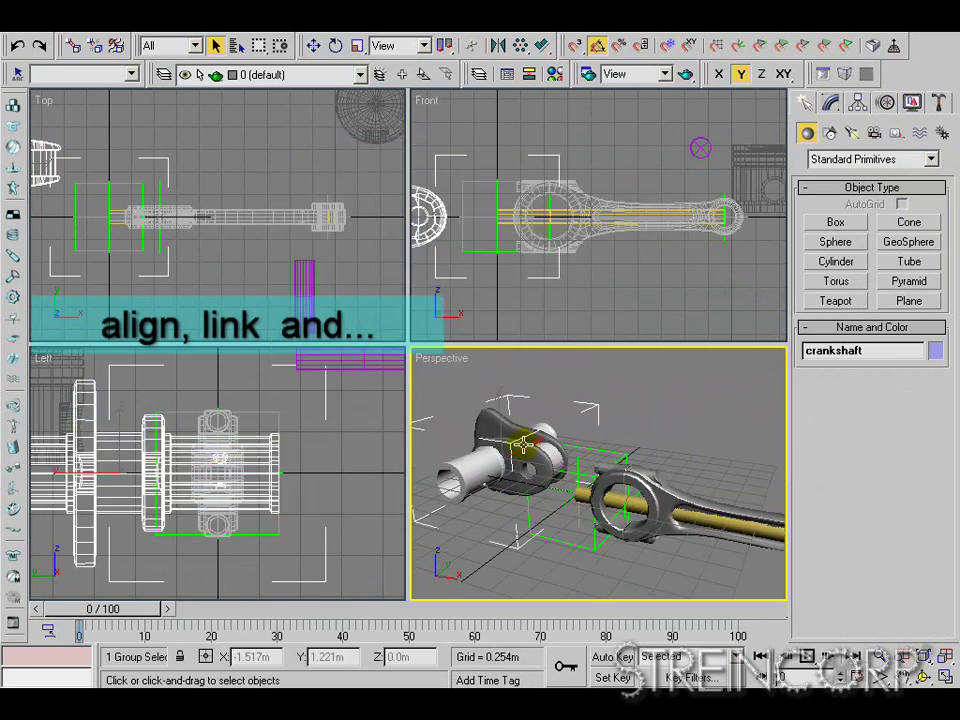
pyautogui.click(580, 515)
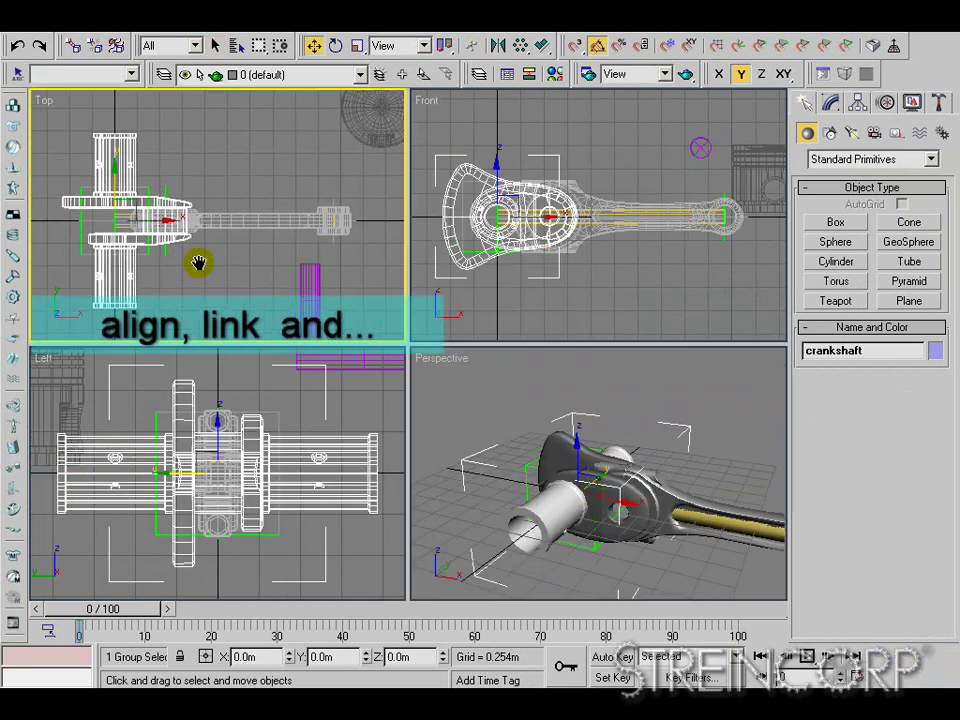
pyautogui.scroll(3, 197, 264)
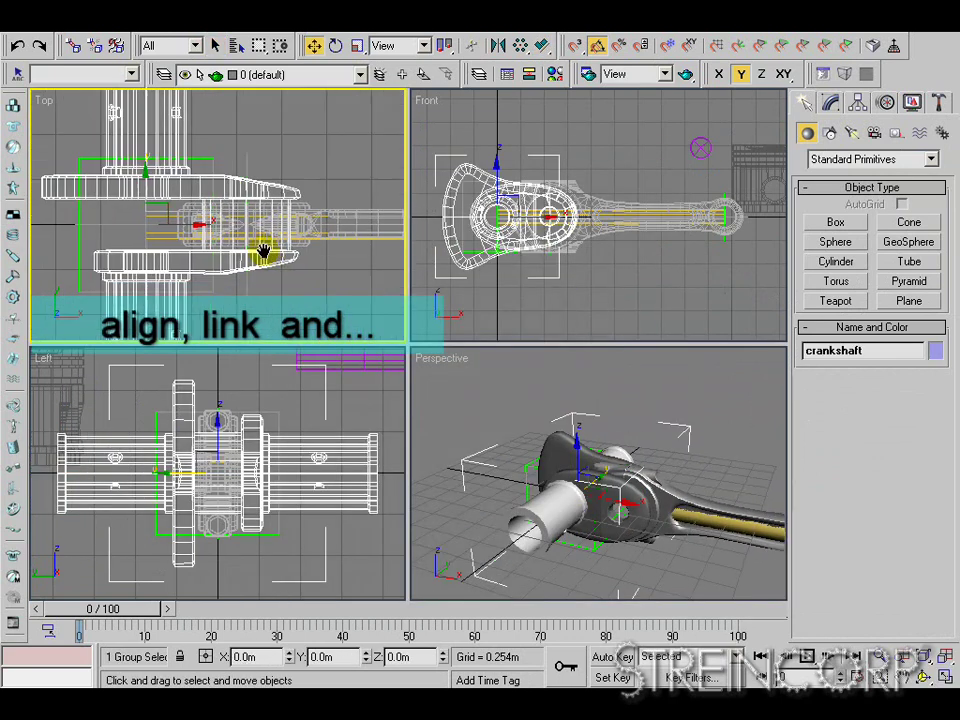
# Link the crankshaft to the virtual crank and the detailed Rod to the virtual rod.
pyautogui.click(74, 45)
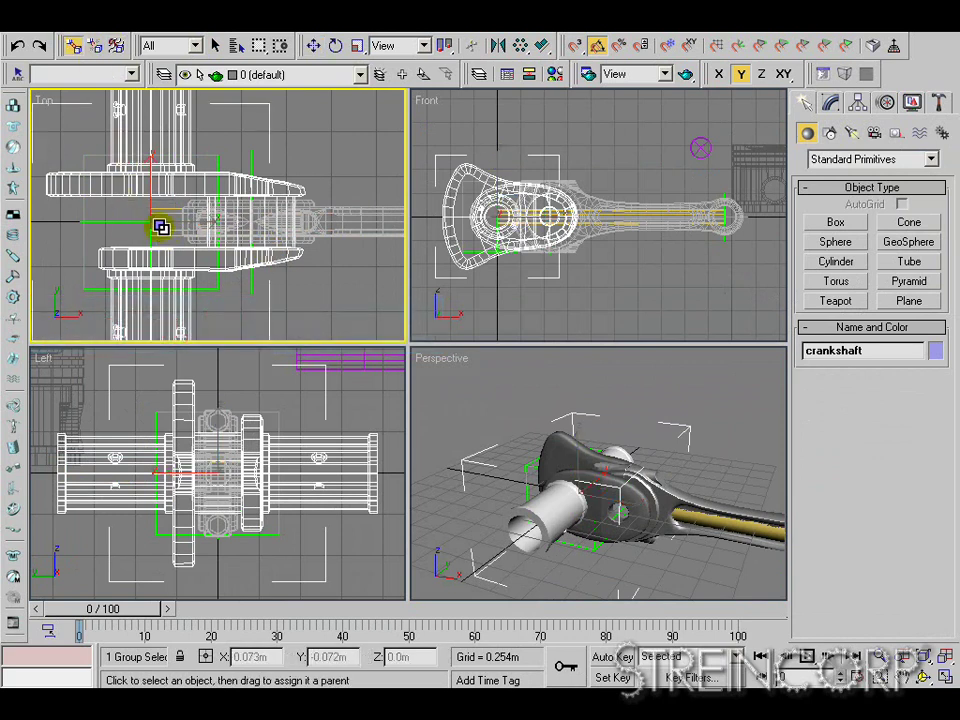
pyautogui.moveTo(245, 243); pyautogui.dragTo(152, 223, button='middle')
pyautogui.click(217, 225)
pyautogui.scroll(3, 556, 212)
pyautogui.scroll(2, 557, 212)
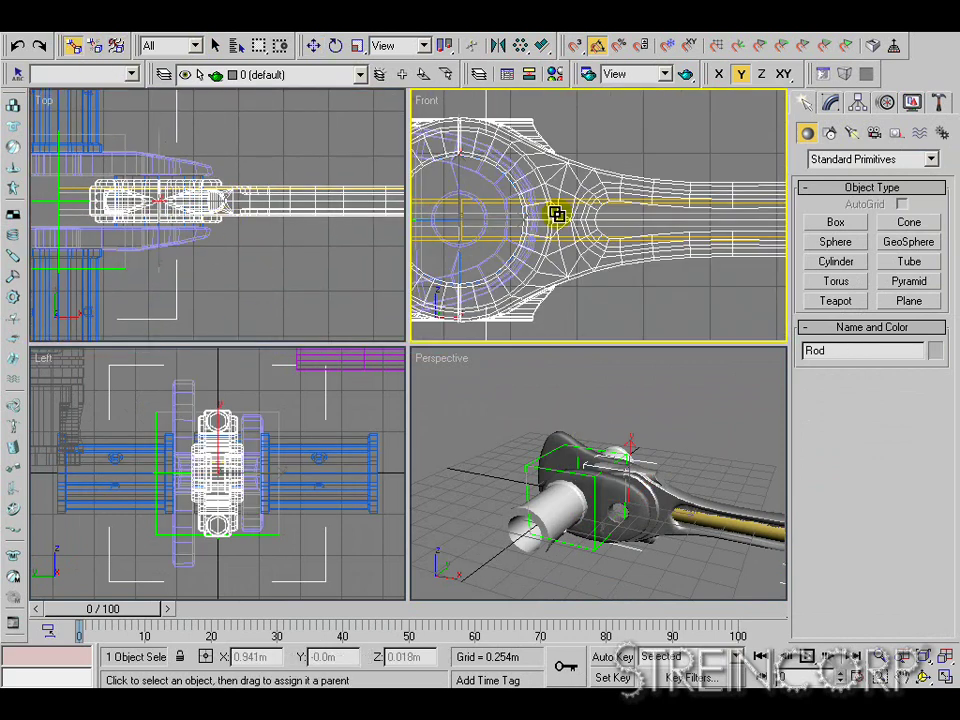
pyautogui.scroll(-3, 621, 221)
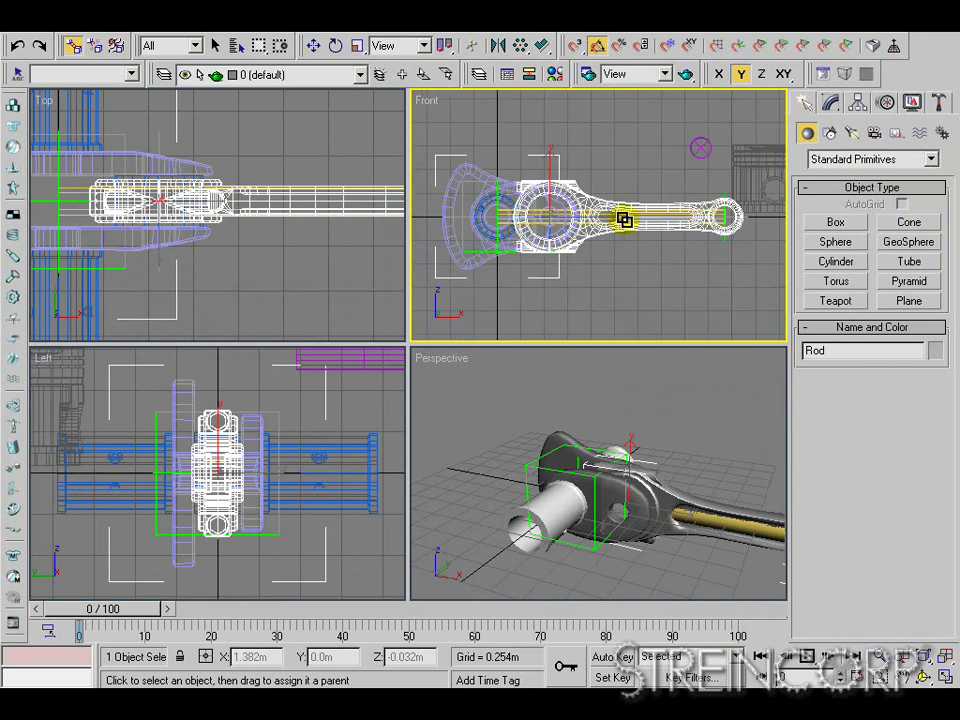
# Align the Head Pin with the point helper at the rod's small end and link it to the rig.
pyautogui.press('w')
pyautogui.click(618, 138)
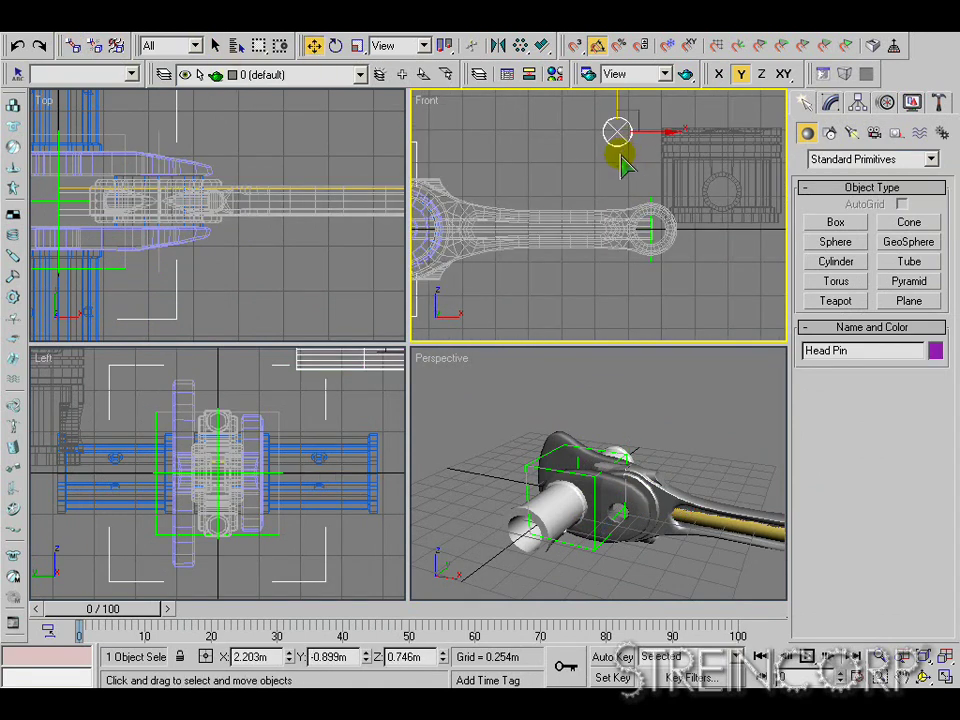
pyautogui.moveTo(616, 148); pyautogui.dragTo(586, 167, button='middle')
pyautogui.click(614, 286)
pyautogui.click(505, 317)
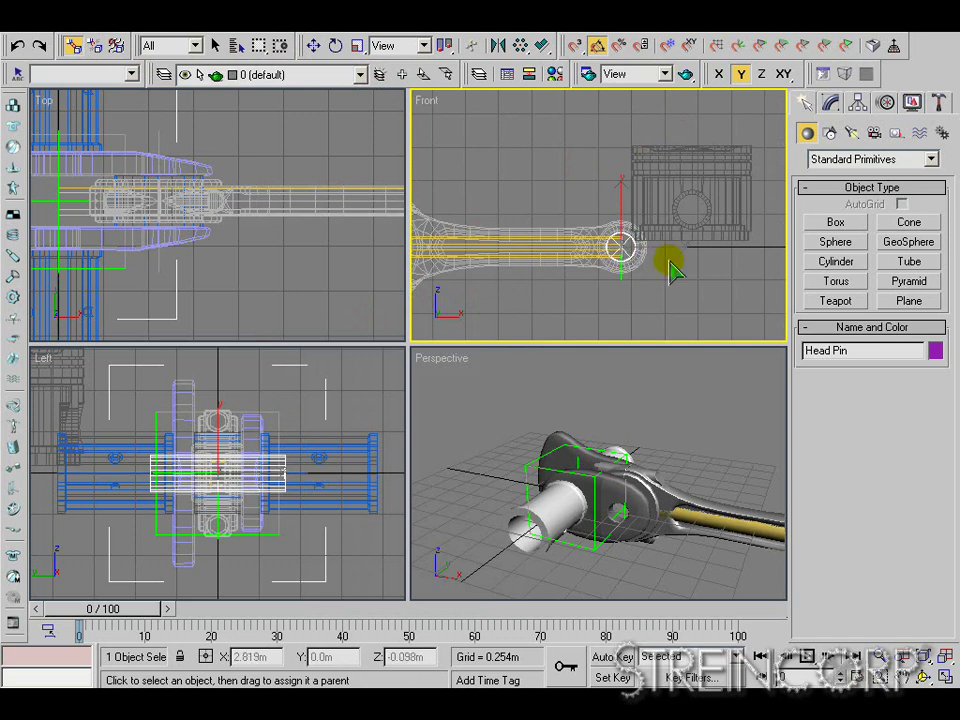
# Align the Piston to Point B on X, Y and Z position, pivot point to pivot point.
pyautogui.moveTo(676, 269); pyautogui.dragTo(614, 305, button='middle')
pyautogui.moveTo(668, 434); pyautogui.dragTo(506, 392, button='middle')
pyautogui.scroll(-3, 506, 392)
pyautogui.scroll(3, 620, 420)
pyautogui.click(708, 420)
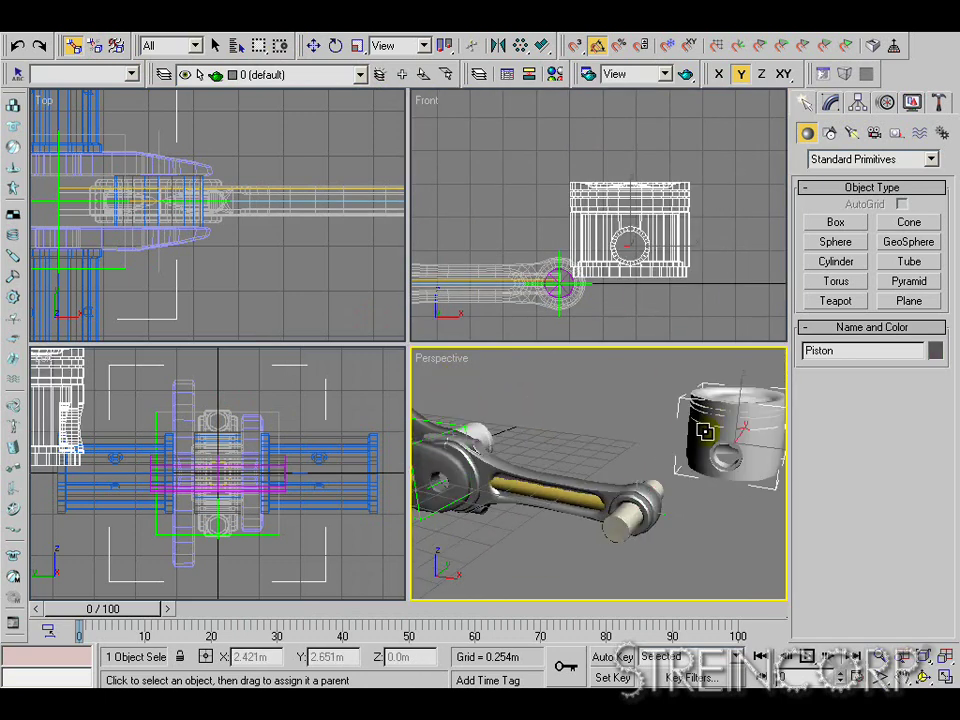
pyautogui.keyDown('alt'); pyautogui.moveTo(708, 420); pyautogui.dragTo(685, 427, button='middle'); pyautogui.keyUp('alt')
pyautogui.click(617, 486)
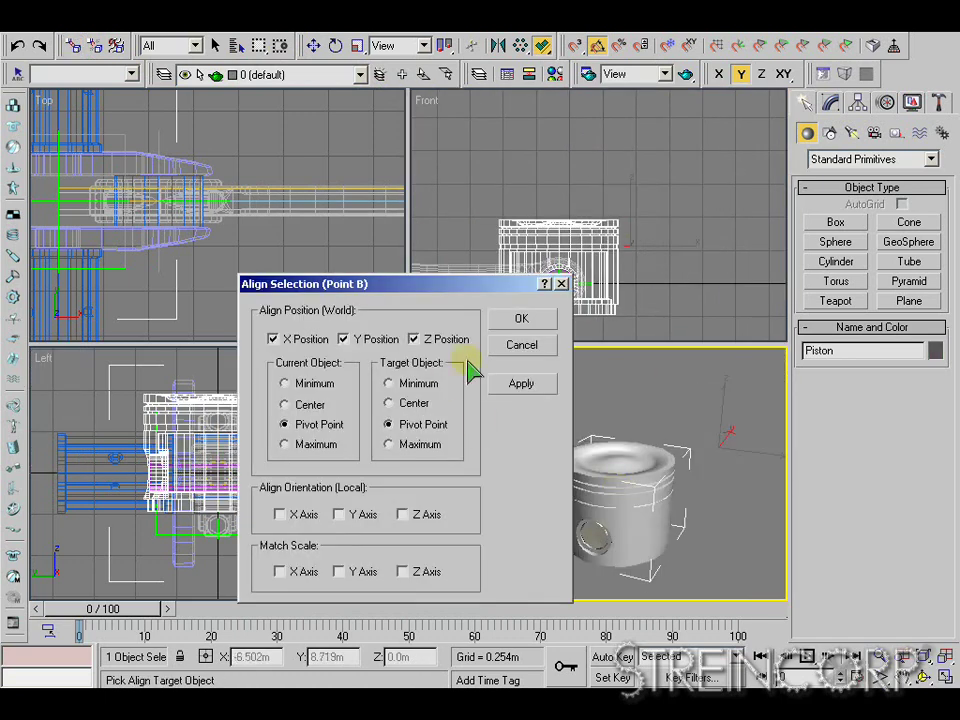
pyautogui.click(522, 319)
# Rotate the Piston a quarter turn in the front plane so it faces along the rod, and link it to the rig.
pyautogui.press('e')
pyautogui.moveTo(546, 236); pyautogui.dragTo(595, 288)
pyautogui.moveTo(595, 288); pyautogui.dragTo(669, 241, button='middle')
pyautogui.click(74, 46)
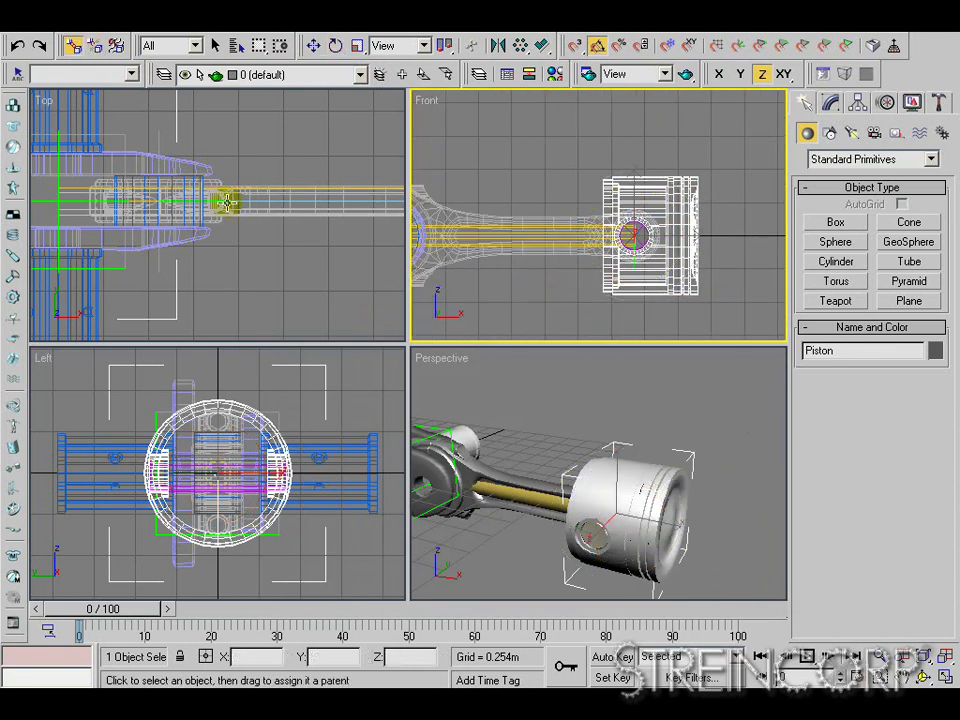
pyautogui.moveTo(240, 204); pyautogui.dragTo(45, 214, button='middle')
pyautogui.middleClick(636, 240)
pyautogui.scroll(5, 523, 186)
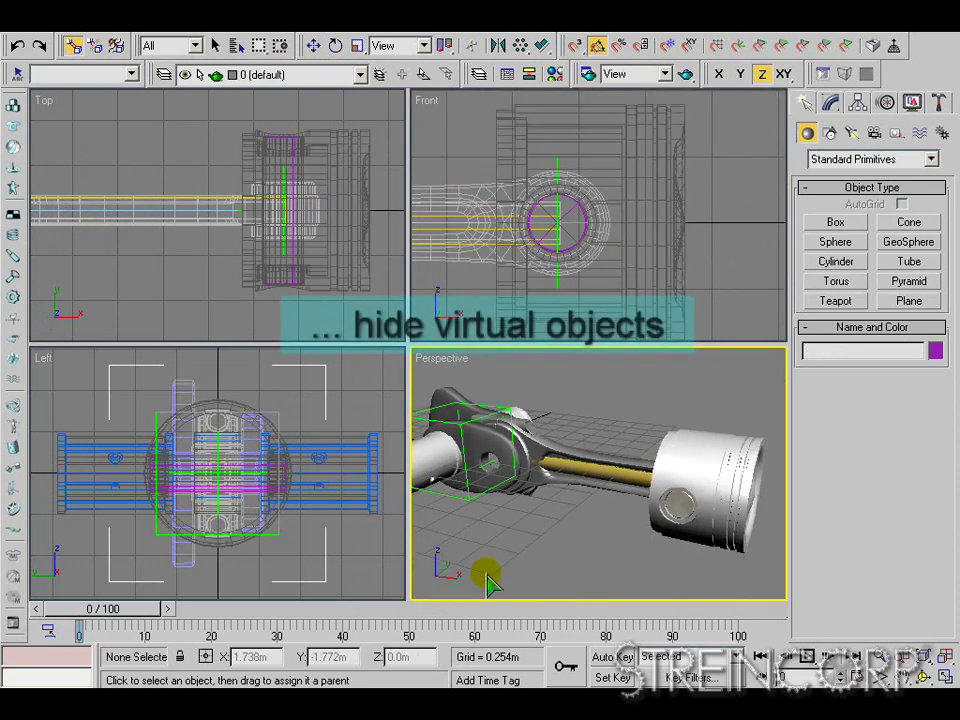
# Hide the virtual rod inside the detailed connecting rod.
pyautogui.click(595, 477)
pyautogui.moveTo(150, 242); pyautogui.dragTo(372, 262, button='middle')
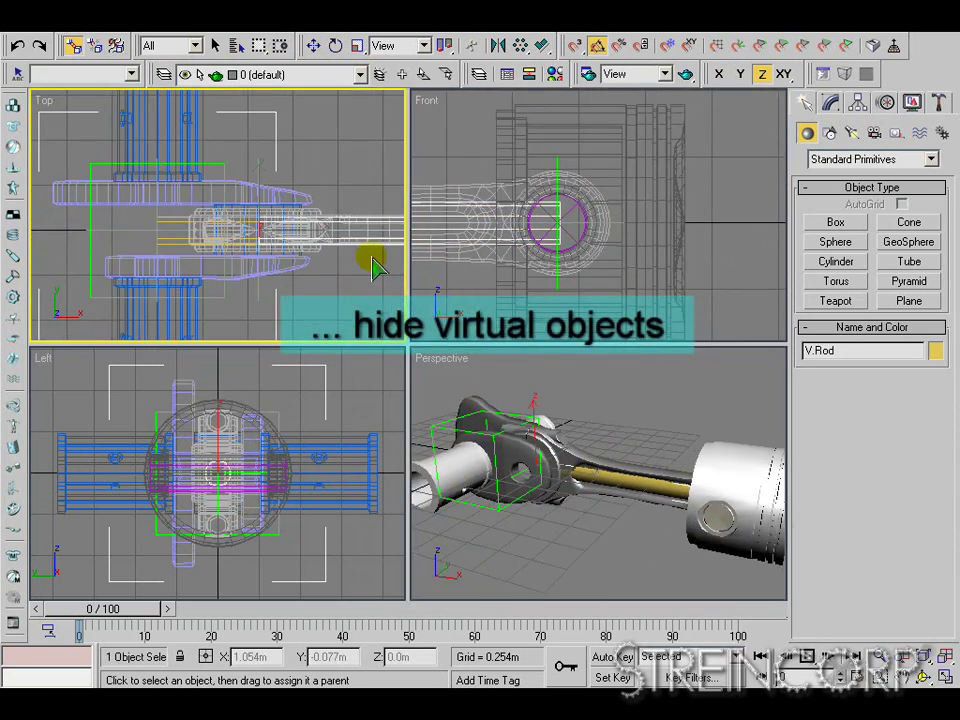
pyautogui.rightClick(218, 240)
pyautogui.click(257, 214)
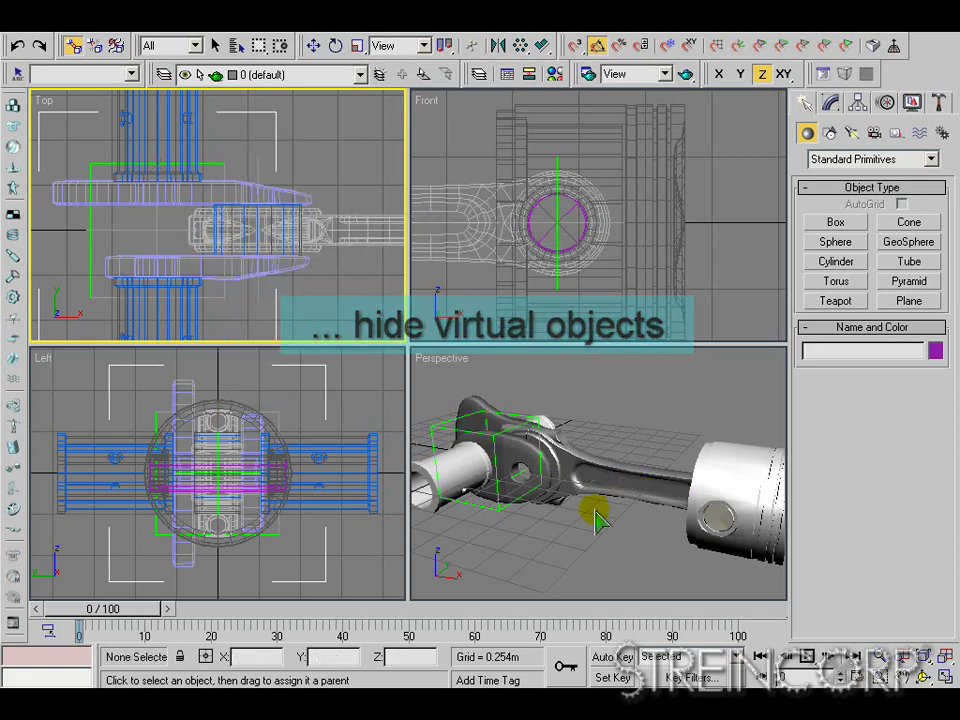
# Scrub the timeline to check the motion of the assembled crankshaft, rod and piston.
pyautogui.click(596, 508)
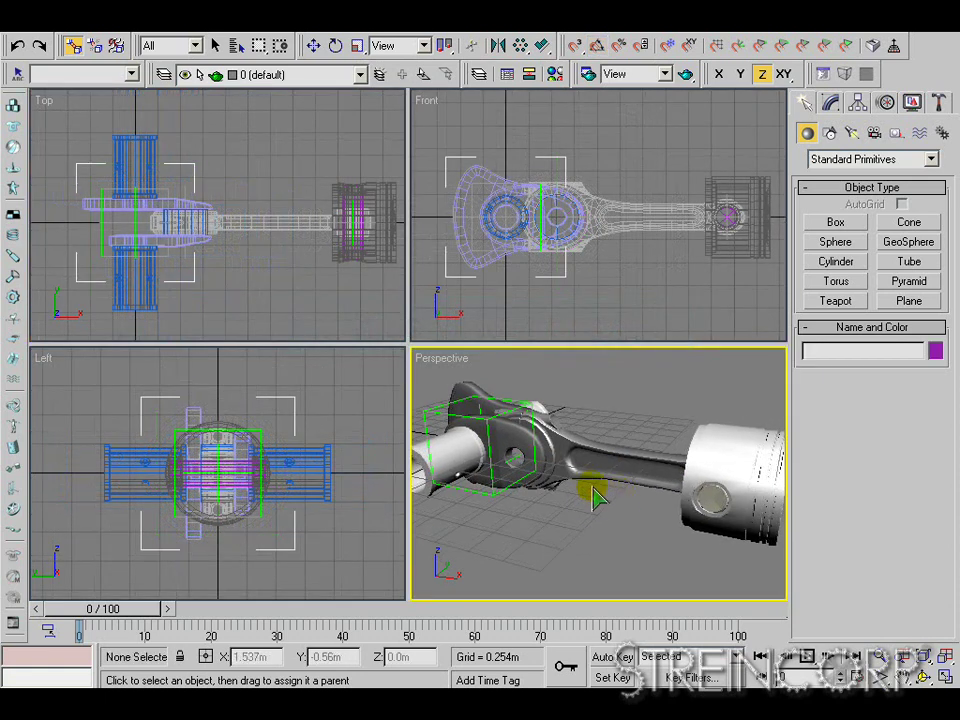
pyautogui.keyDown('alt'); pyautogui.moveTo(569, 468); pyautogui.dragTo(598, 470, button='middle'); pyautogui.keyUp('alt')
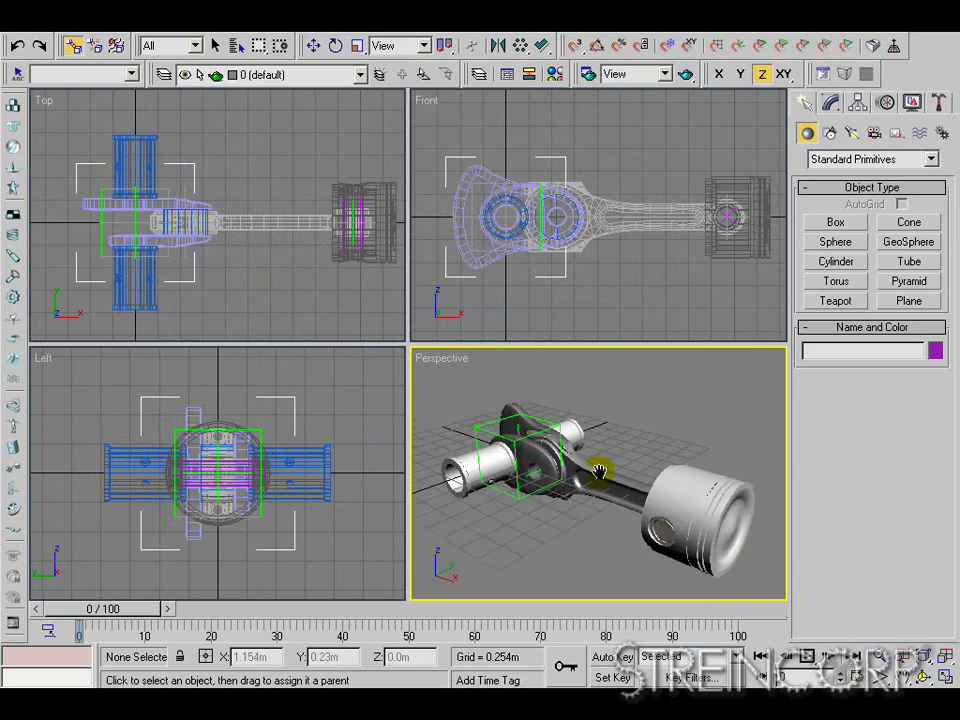
pyautogui.moveTo(130, 612); pyautogui.dragTo(685, 630)
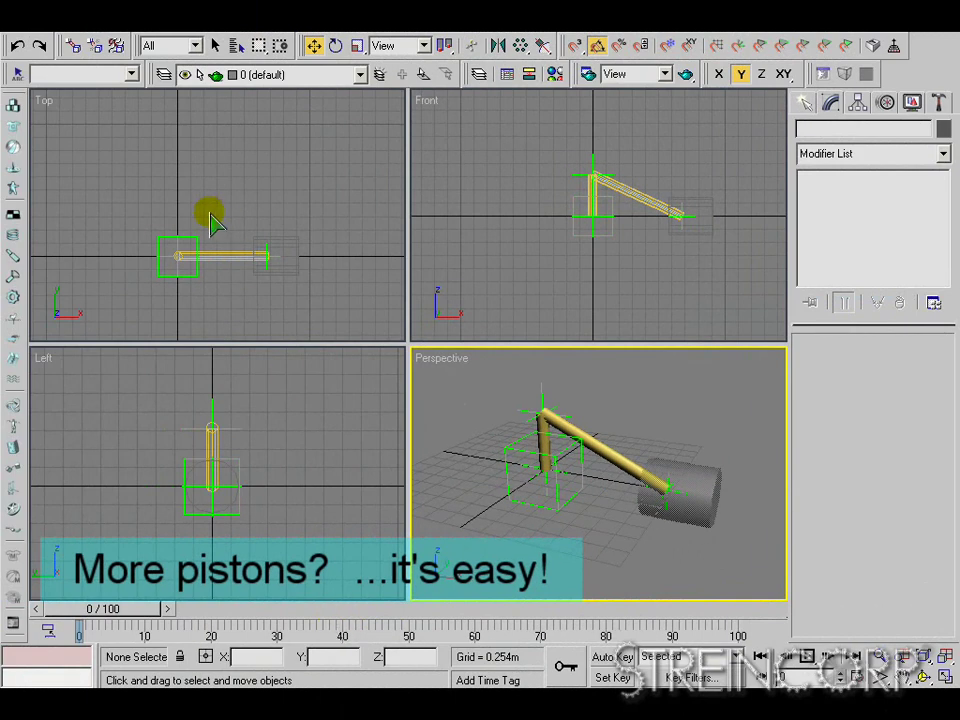
# Clone the Chassis dummy with its whole hierarchy, offsetting the copy 0.744 m along Y beside the original.
pyautogui.click(192, 243)
pyautogui.click(187, 238)
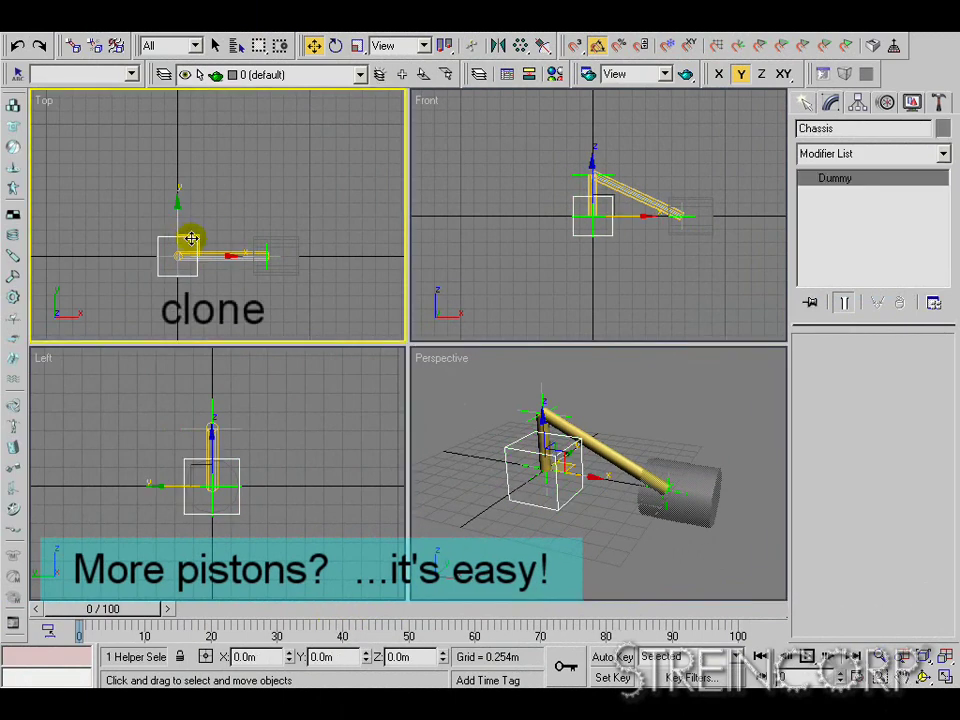
pyautogui.doubleClick(190, 238)
pyautogui.keyDown('shift'); pyautogui.moveTo(211, 222); pyautogui.dragTo(210, 184); pyautogui.keyUp('shift')
pyautogui.click(412, 427)
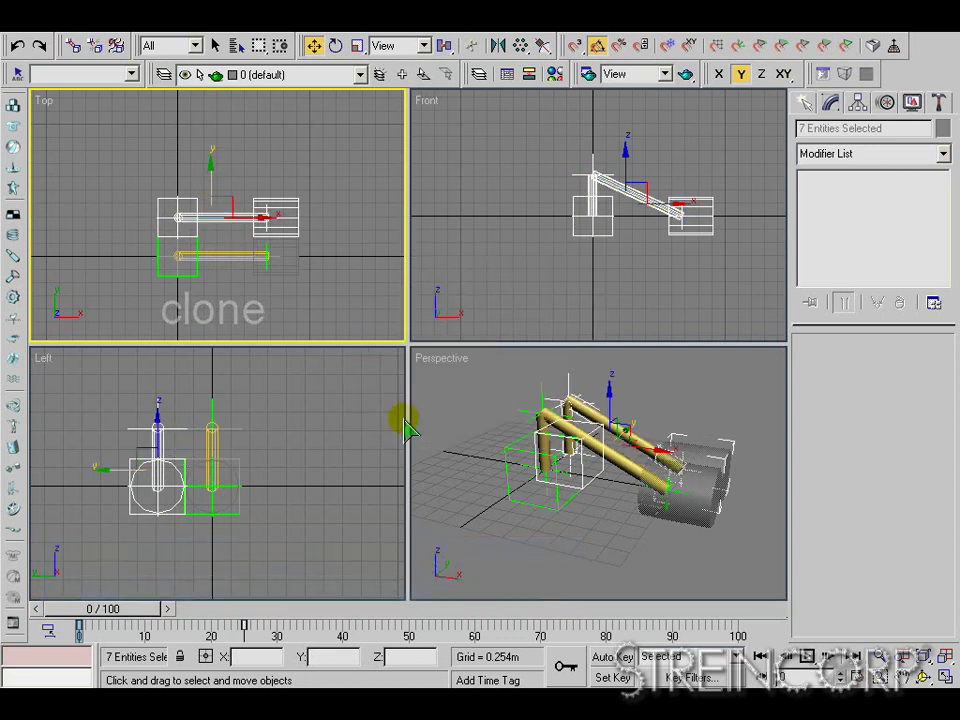
# Rotate the cloned Chassis01 dummy -180° about Y to oppose the first piston, and scrub the timeline to check the motion.
pyautogui.click(192, 202)
pyautogui.rightClick(192, 204)
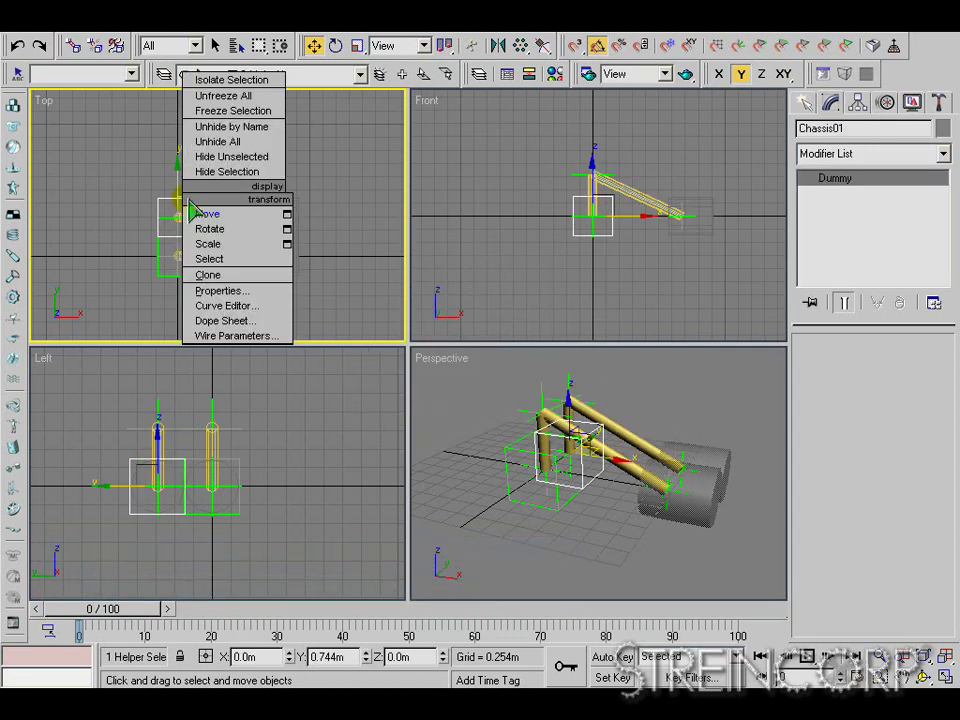
pyautogui.click(211, 229)
pyautogui.moveTo(221, 214); pyautogui.dragTo(48, 217)
pyautogui.moveTo(108, 624); pyautogui.dragTo(341, 600)
pyautogui.rightClick(341, 600)
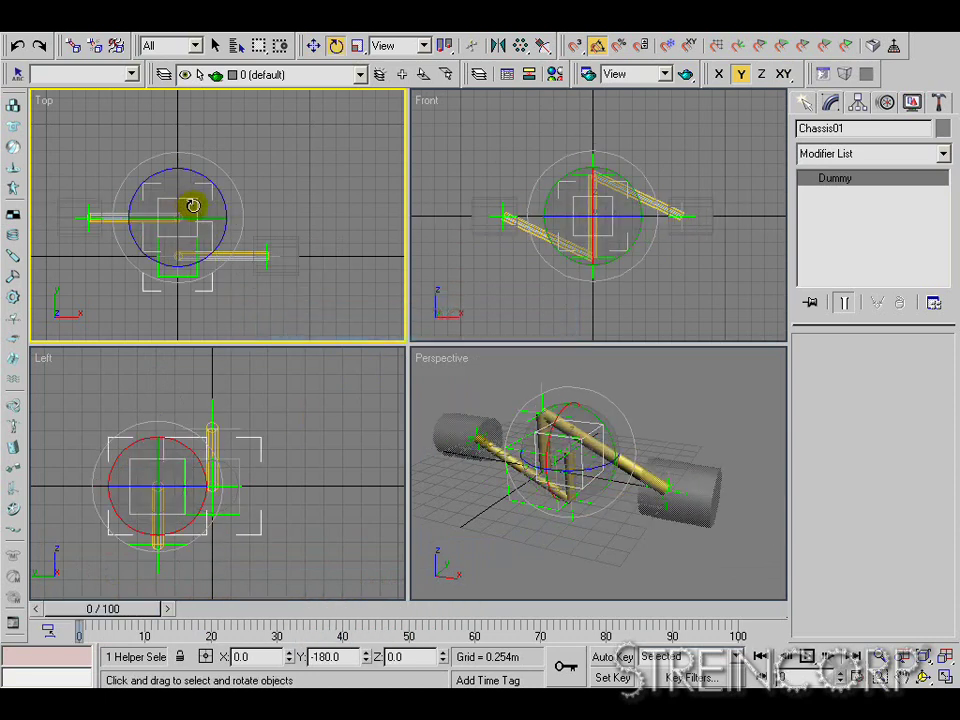
# Rotate both the Chassis01 and Chassis dummies to -90° about Y so the two pistons stand upright in line.
pyautogui.moveTo(189, 216); pyautogui.dragTo(271, 215)
pyautogui.click(189, 272)
pyautogui.click(219, 253)
pyautogui.moveTo(216, 253); pyautogui.dragTo(131, 255)
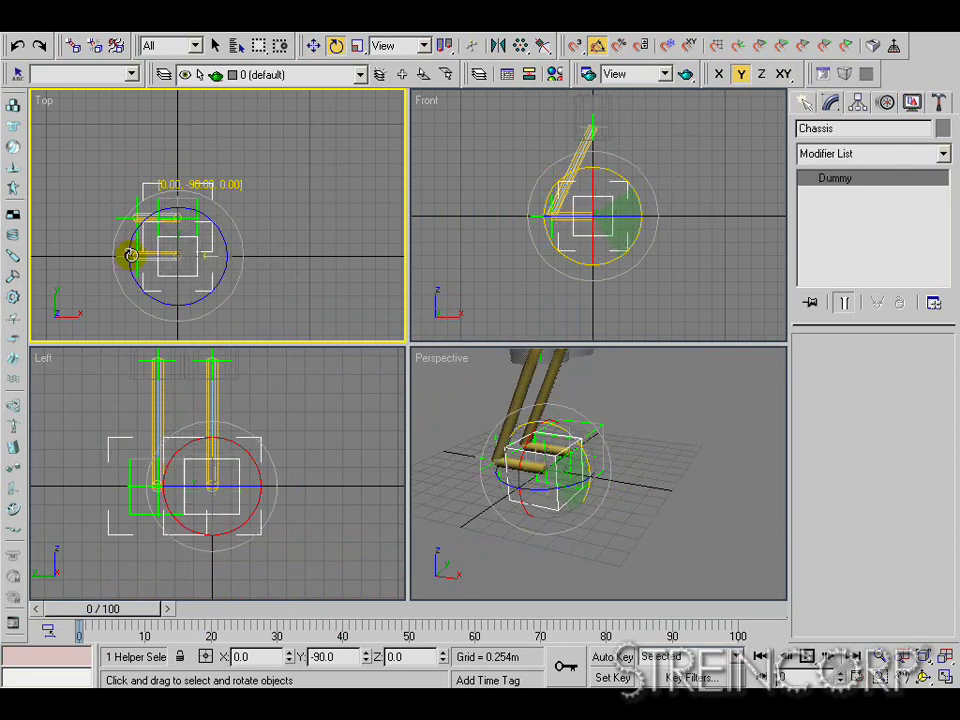
# Clone the Chassis01 dummy and its hierarchy further along Y to make a row of four piston assemblies.
pyautogui.click(193, 203)
pyautogui.press('w')
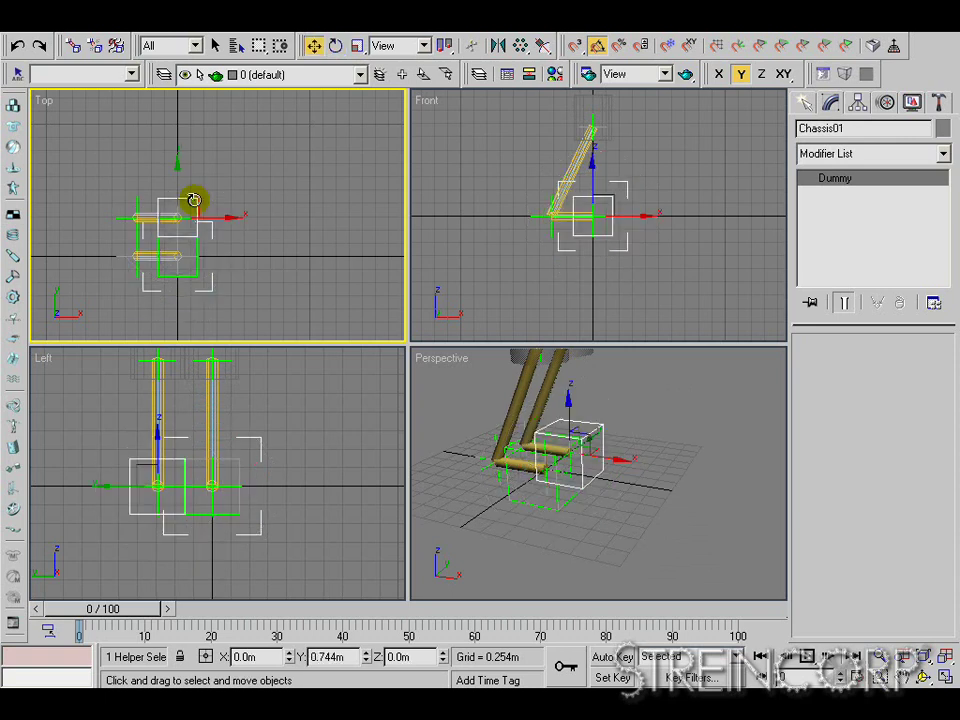
pyautogui.doubleClick(193, 200)
pyautogui.moveTo(168, 181)
pyautogui.mouseDown()
pyautogui.moveTo(168, 141)
pyautogui.moveTo(173, 150)
pyautogui.mouseUp()
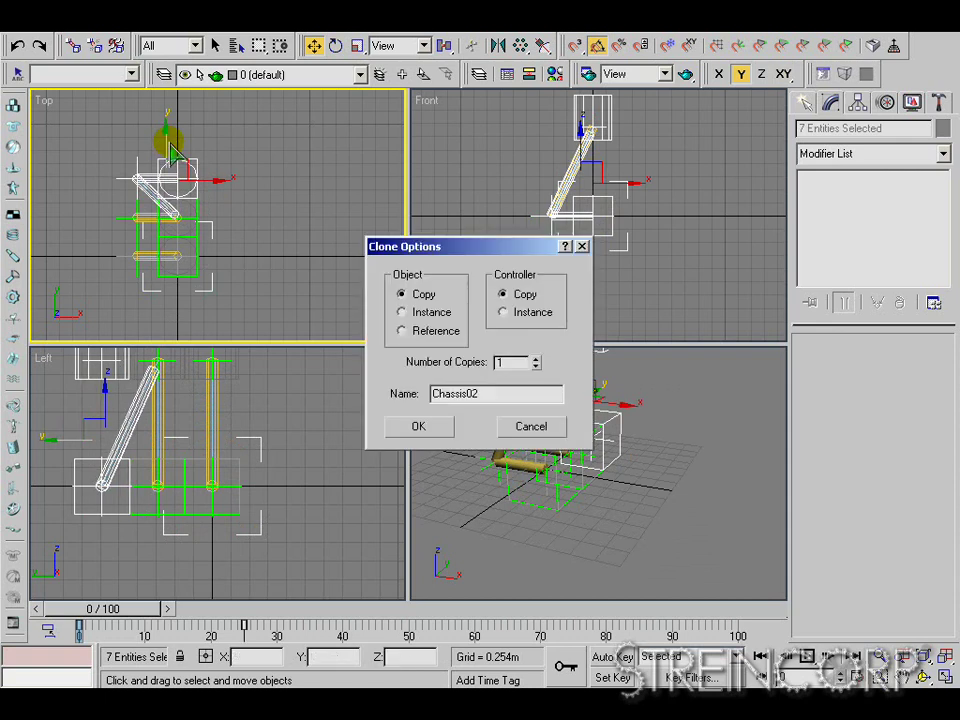
pyautogui.click(434, 424)
# Rotate the crank point helpers of the two middle assemblies together by half a turn to form an inline-engine crank layout.
pyautogui.moveTo(592, 428); pyautogui.dragTo(588, 503, button='middle')
pyautogui.click(591, 507)
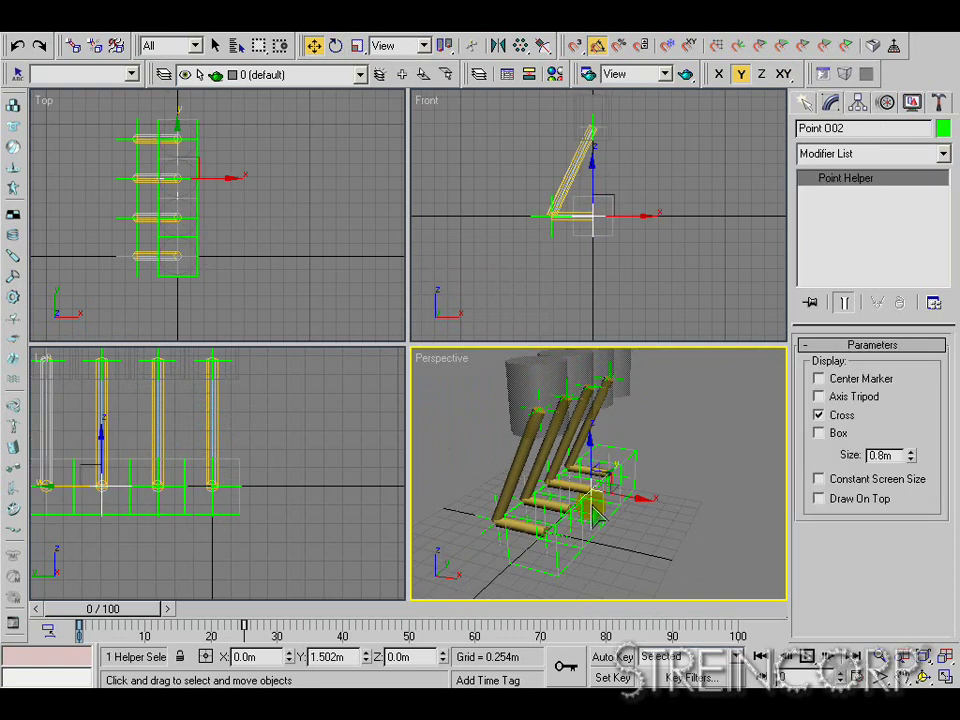
pyautogui.keyDown('ctrl'); pyautogui.click(573, 534); pyautogui.keyUp('ctrl')
pyautogui.rightClick(572, 500)
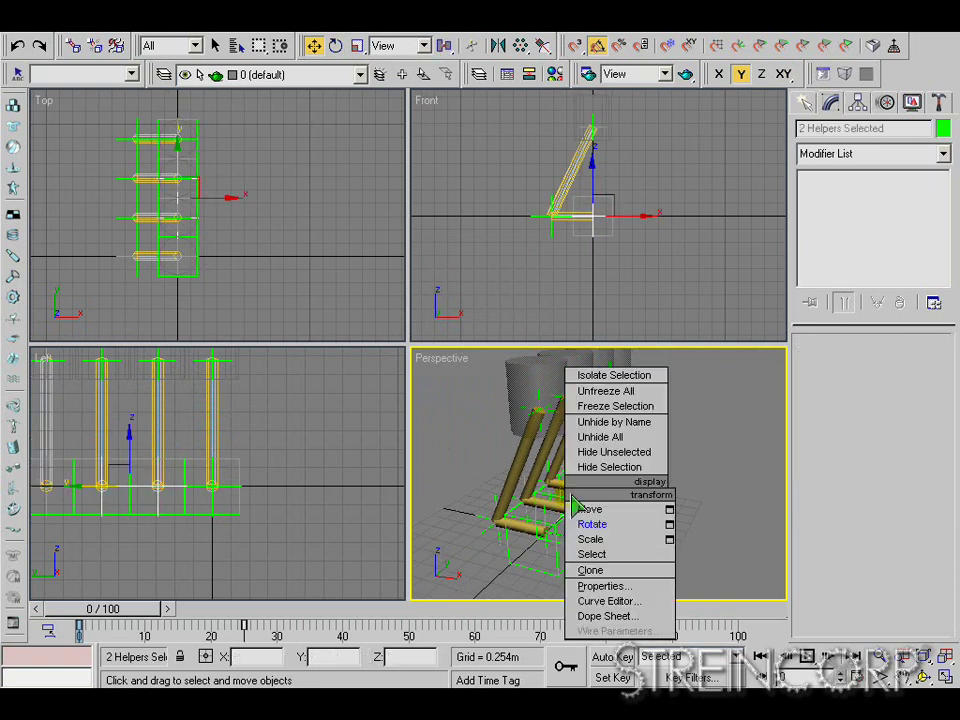
pyautogui.click(591, 523)
pyautogui.moveTo(589, 461); pyautogui.dragTo(823, 460)
pyautogui.keyDown('alt'); pyautogui.moveTo(625, 445); pyautogui.dragTo(589, 430, button='middle'); pyautogui.keyUp('alt')
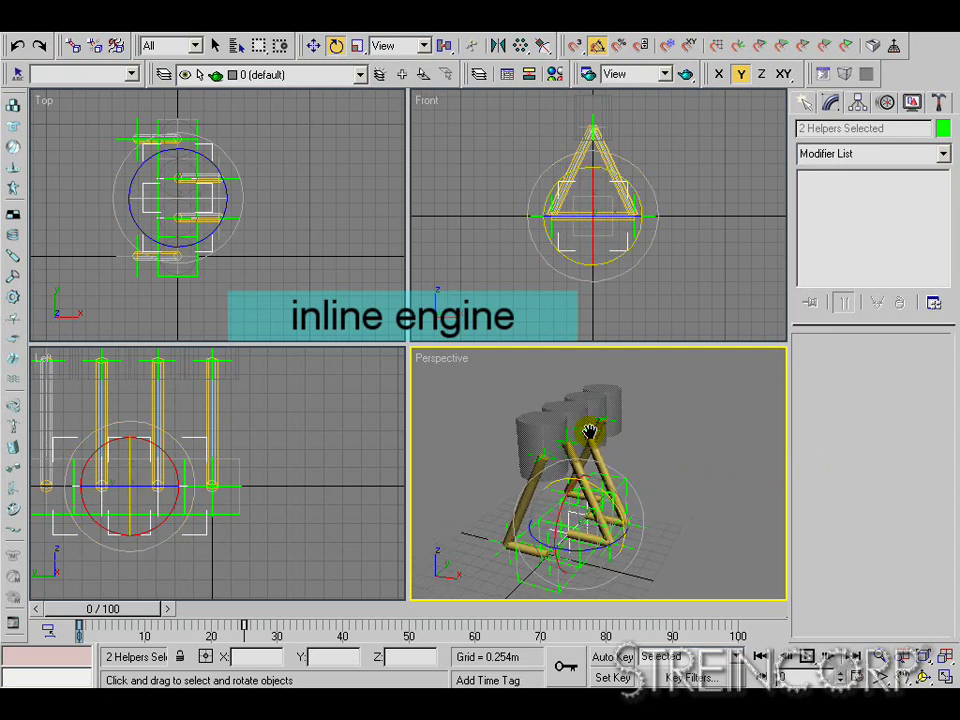